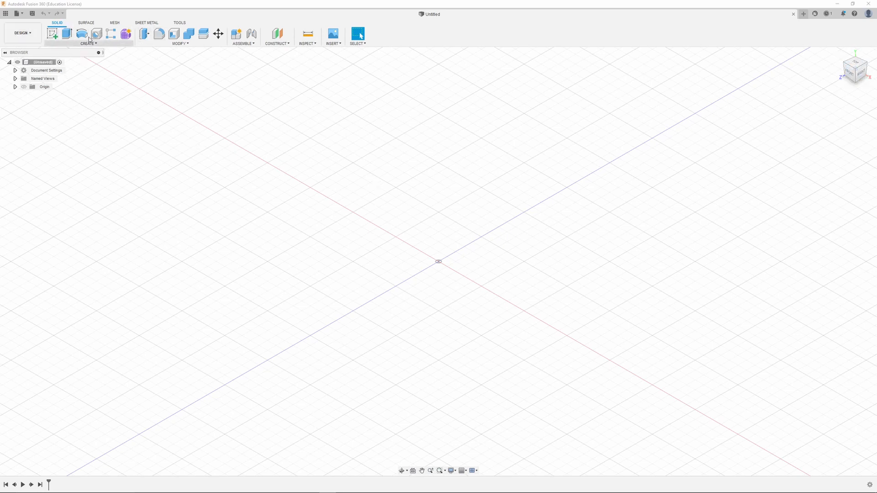
pyautogui.click(85, 23)
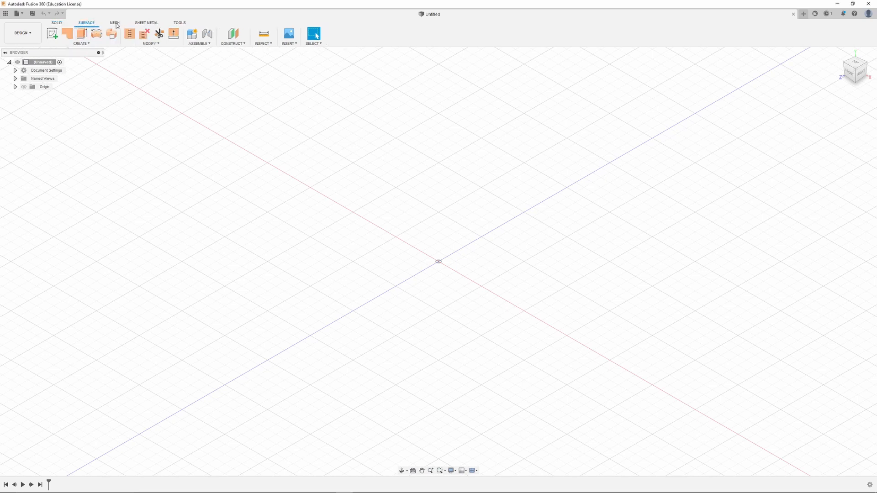
pyautogui.click(115, 22)
pyautogui.click(147, 23)
pyautogui.click(57, 22)
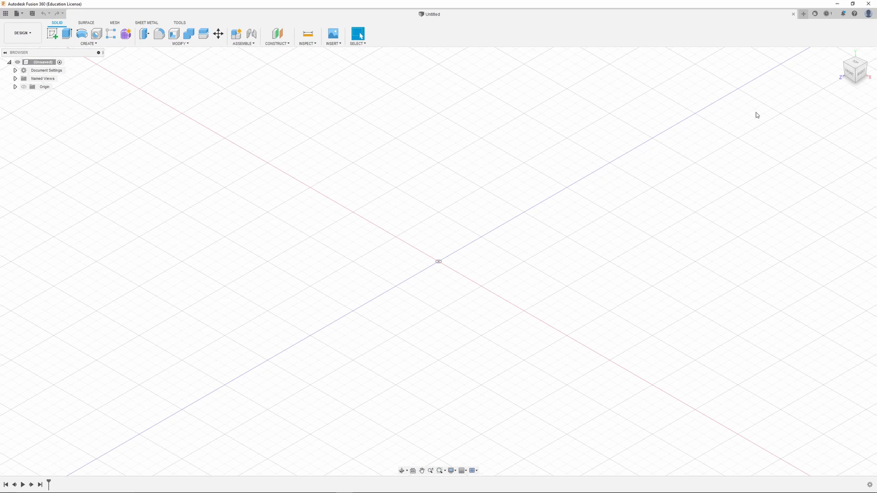
# Set the general preferences to use Solidworks pan, zoom and orbit shortcuts with Free Orbit as the default orbit type.
pyautogui.click(856, 13)
pyautogui.click(869, 13)
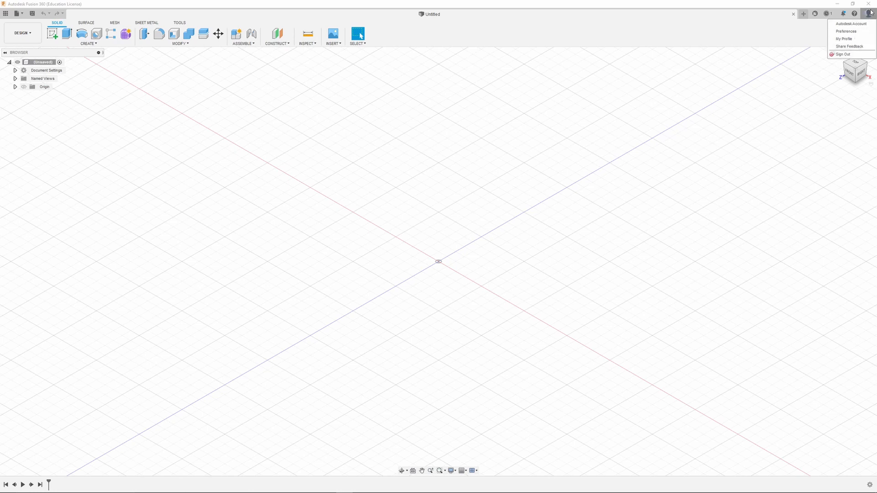
pyautogui.click(848, 31)
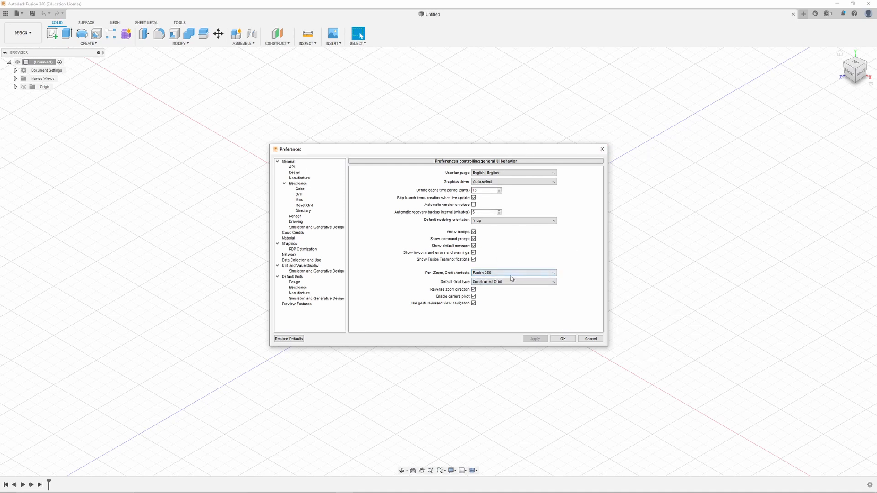
pyautogui.click(492, 274)
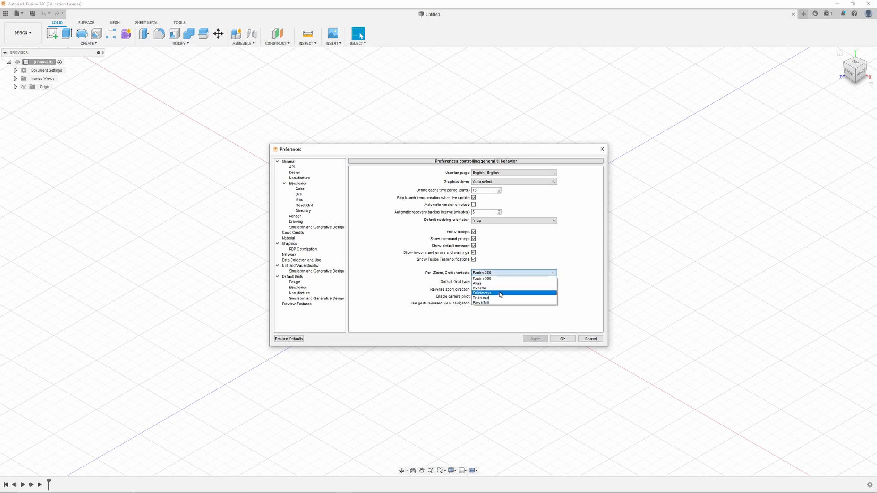
pyautogui.click(489, 295)
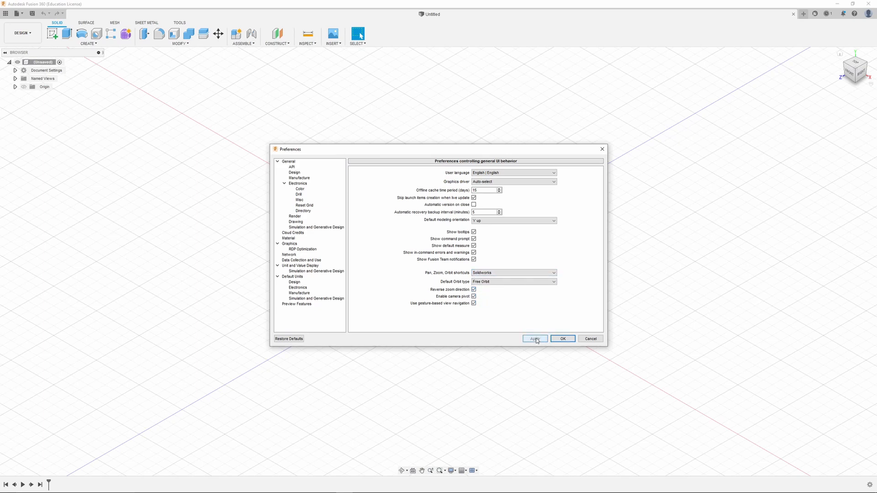
pyautogui.click(564, 339)
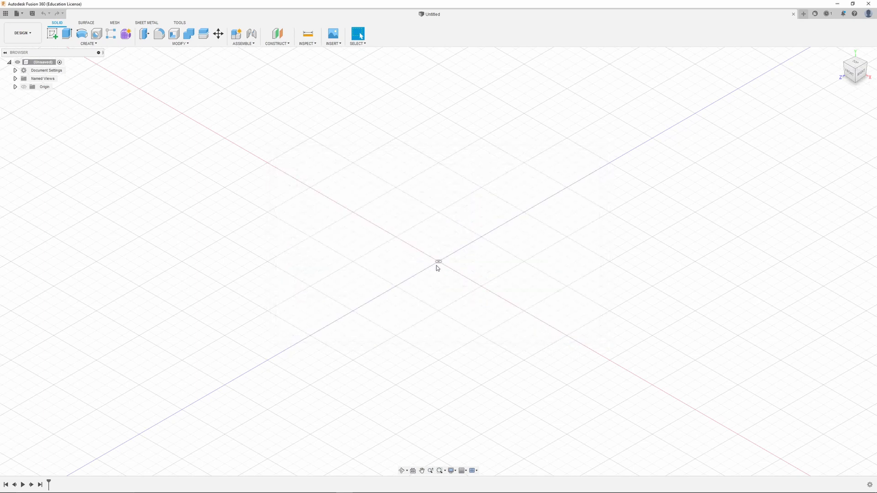
# Inspect the empty workspace by zooming and orbiting around the origin, including the straight-on Right and Top views.
pyautogui.scroll(3, 437, 265)
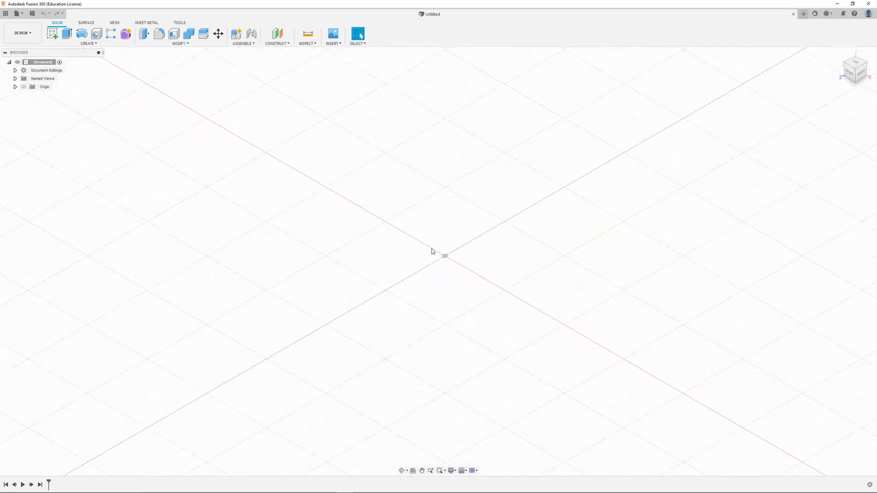
pyautogui.scroll(2, 444, 254)
pyautogui.scroll(-4, 441, 254)
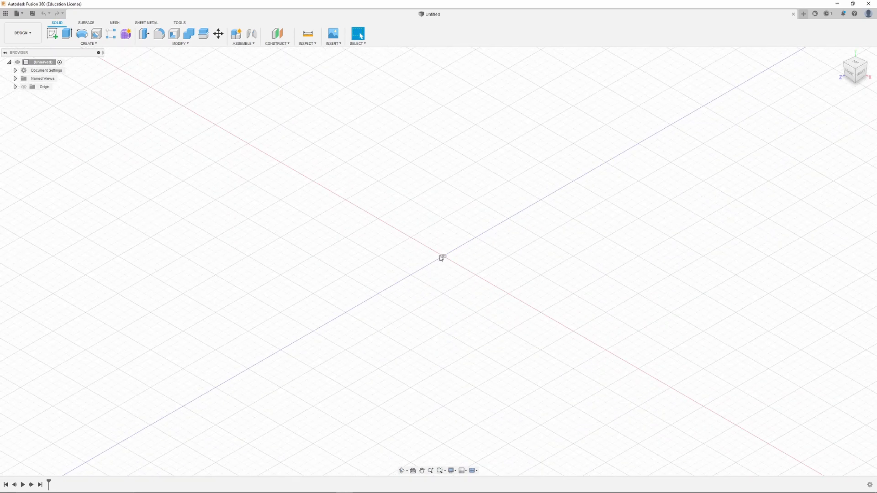
pyautogui.scroll(-3, 441, 258)
pyautogui.scroll(-3, 446, 297)
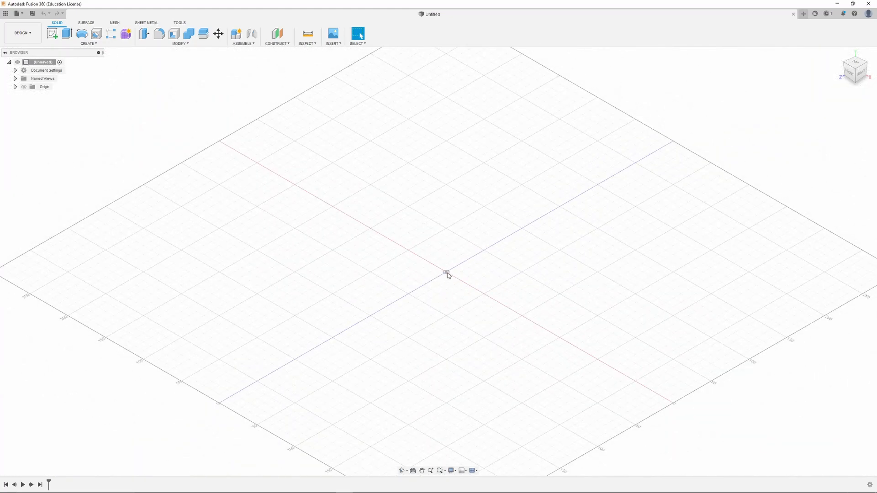
pyautogui.keyDown('shift'); pyautogui.moveTo(447, 290); pyautogui.dragTo(542, 362, button='middle'); pyautogui.keyUp('shift')
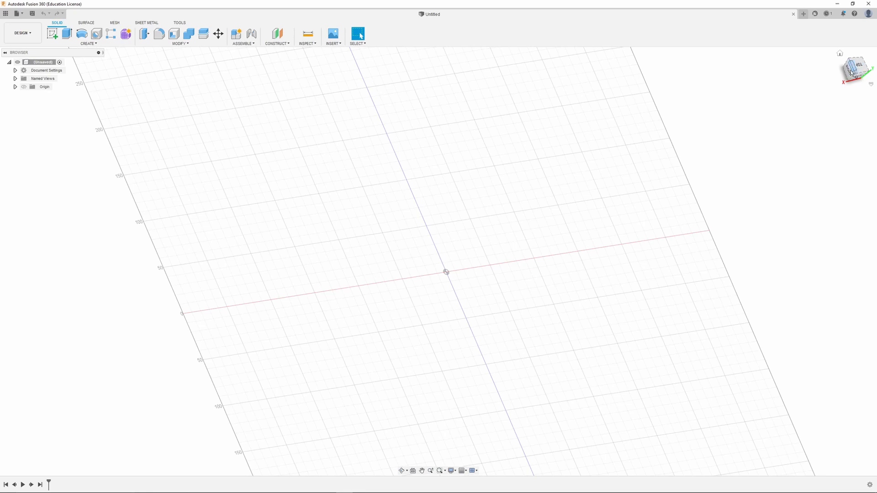
pyautogui.keyDown('shift'); pyautogui.moveTo(614, 314); pyautogui.dragTo(636, 164, button='middle'); pyautogui.keyUp('shift')
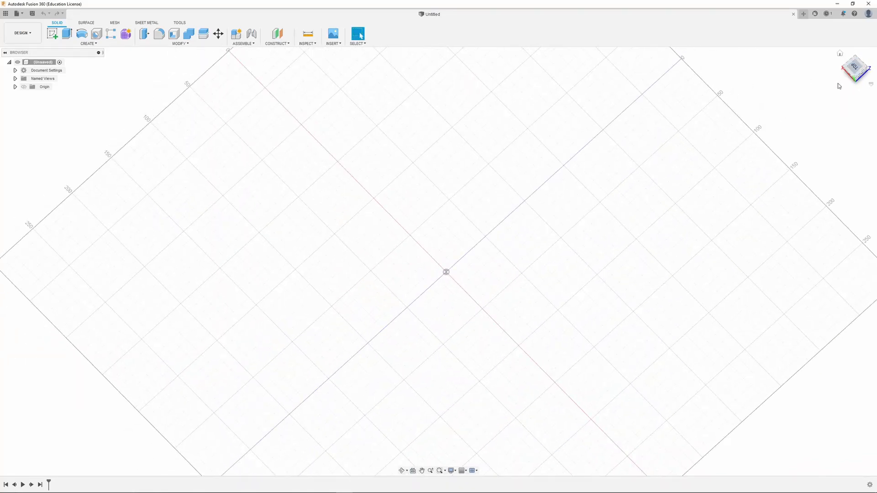
pyautogui.keyDown('shift'); pyautogui.moveTo(530, 221); pyautogui.dragTo(442, 274, button='middle'); pyautogui.keyUp('shift')
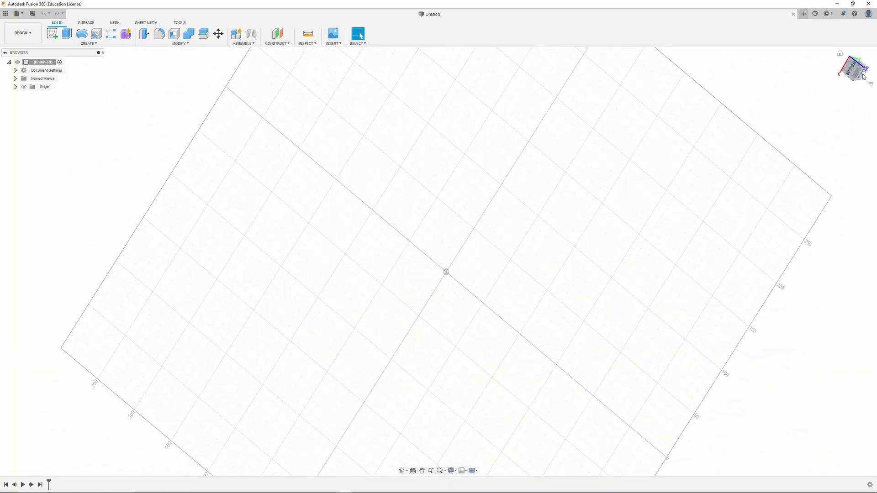
pyautogui.keyDown('shift'); pyautogui.moveTo(601, 143); pyautogui.dragTo(530, 107, button='middle'); pyautogui.keyUp('shift')
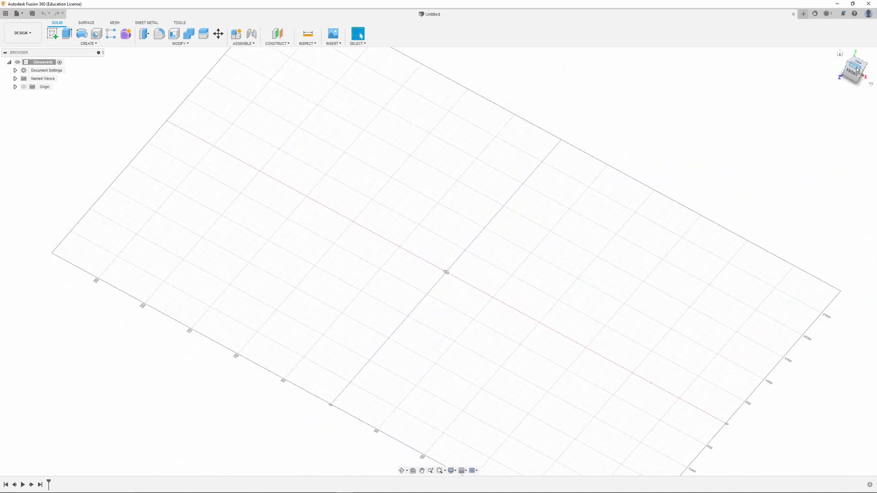
pyautogui.keyDown('shift'); pyautogui.moveTo(804, 220); pyautogui.dragTo(787, 137, button='middle'); pyautogui.keyUp('shift')
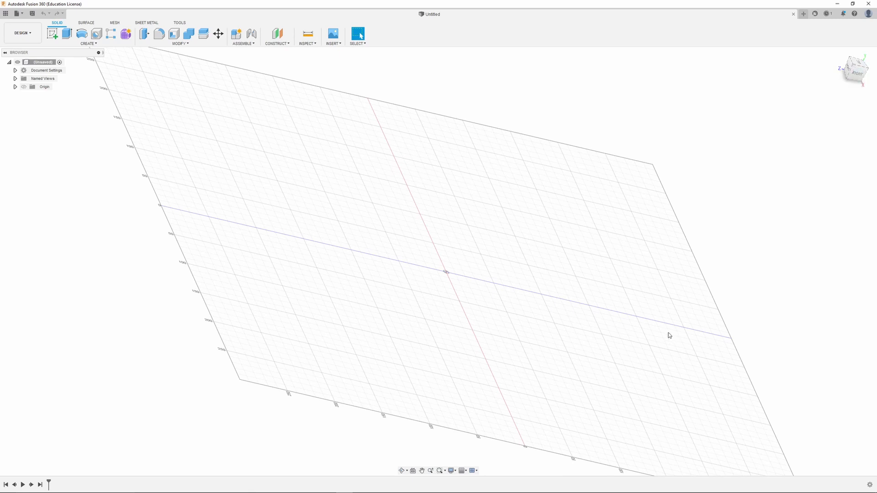
pyautogui.click(858, 74)
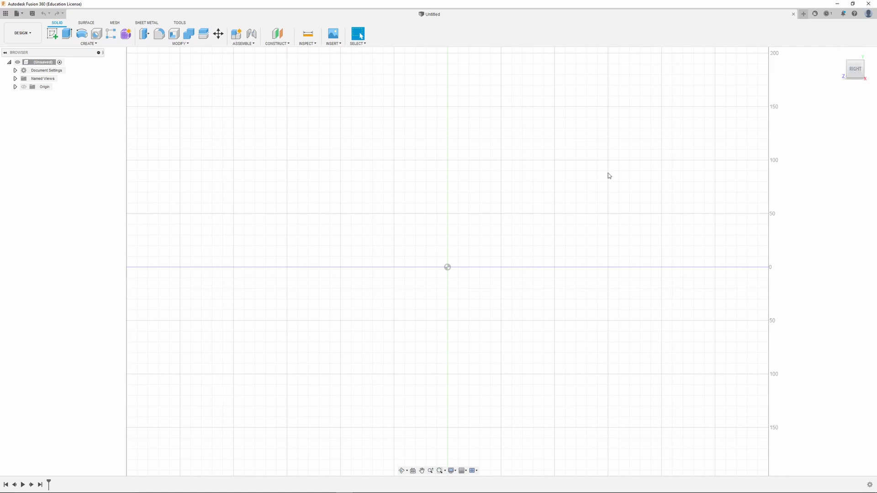
pyautogui.keyDown('shift'); pyautogui.moveTo(464, 245); pyautogui.dragTo(491, 268, button='middle'); pyautogui.keyUp('shift')
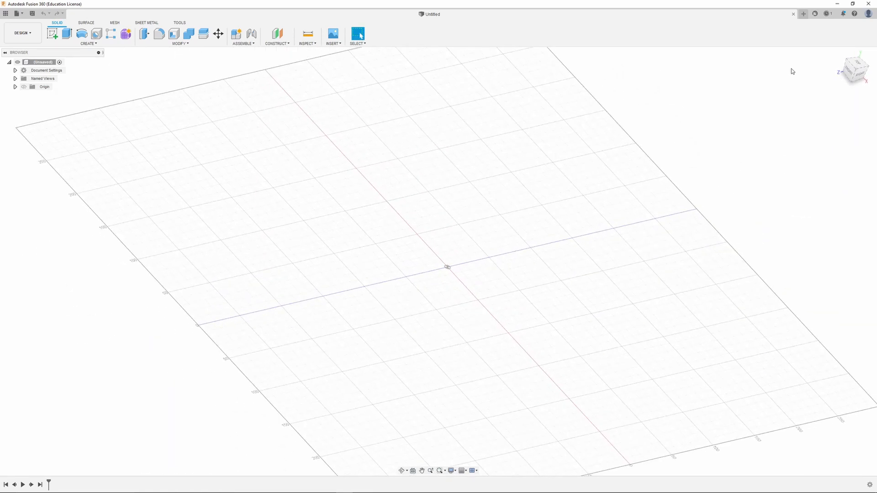
pyautogui.click(861, 60)
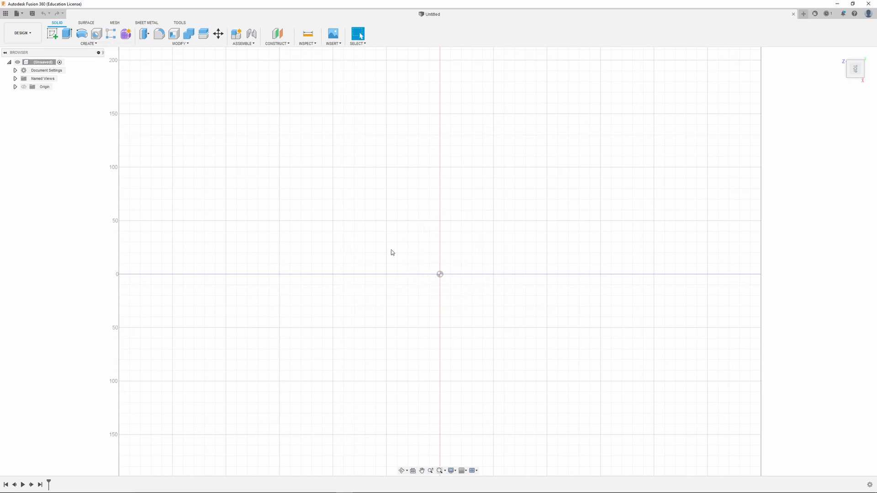
# Create a new sketch on the horizontal origin plane, the one facing the Top view.
pyautogui.click(53, 35)
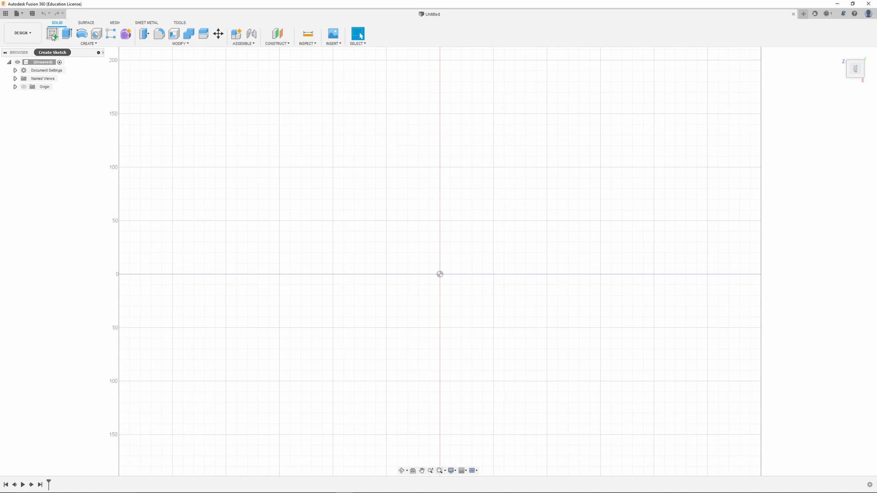
pyautogui.click(52, 34)
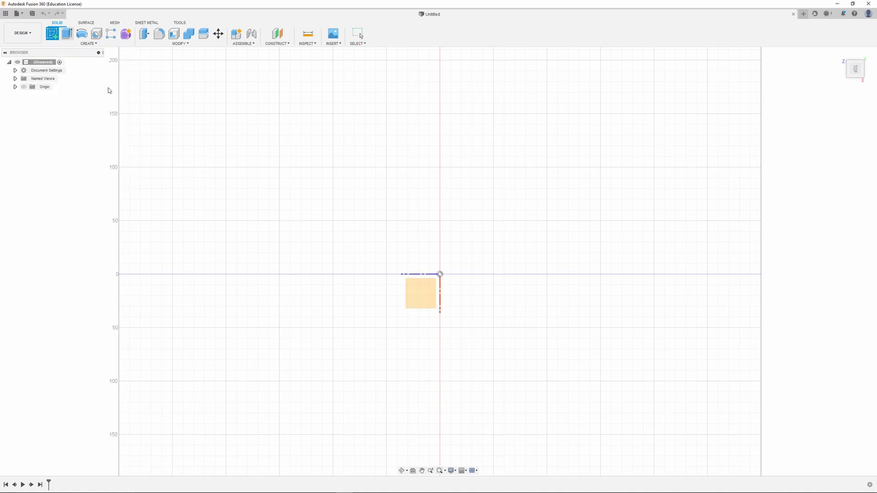
pyautogui.click(413, 298)
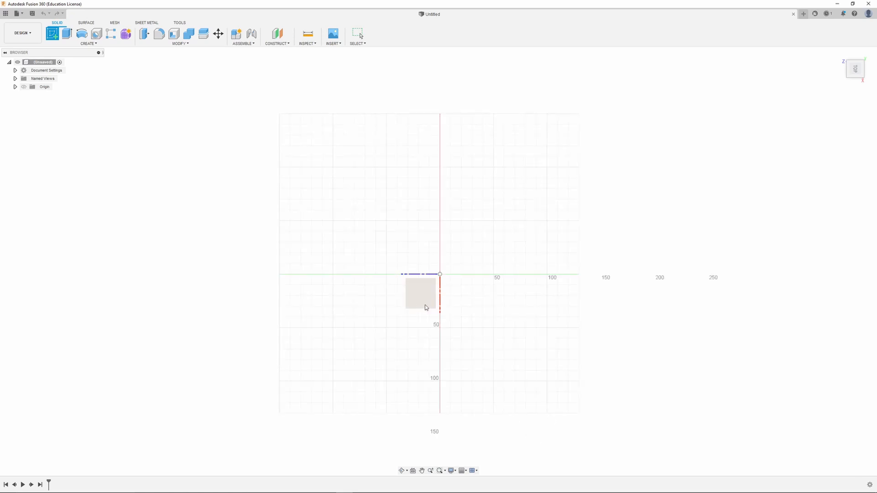
pyautogui.moveTo(472, 368)
pyautogui.keyDown('shift'); pyautogui.mouseDown(button='middle')
pyautogui.moveTo(471, 344)
pyautogui.moveTo(490, 320)
pyautogui.moveTo(505, 347)
pyautogui.moveTo(489, 345)
pyautogui.mouseUp(button='middle'); pyautogui.keyUp('shift')
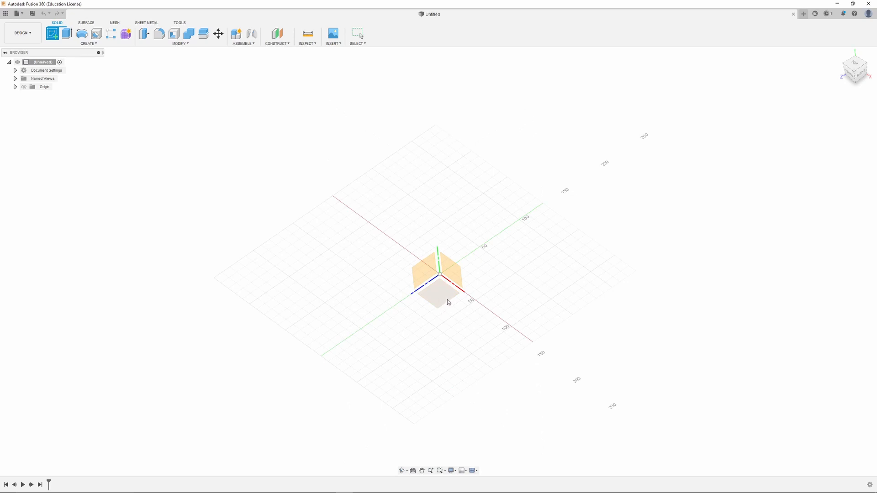
pyautogui.scroll(5, 448, 302)
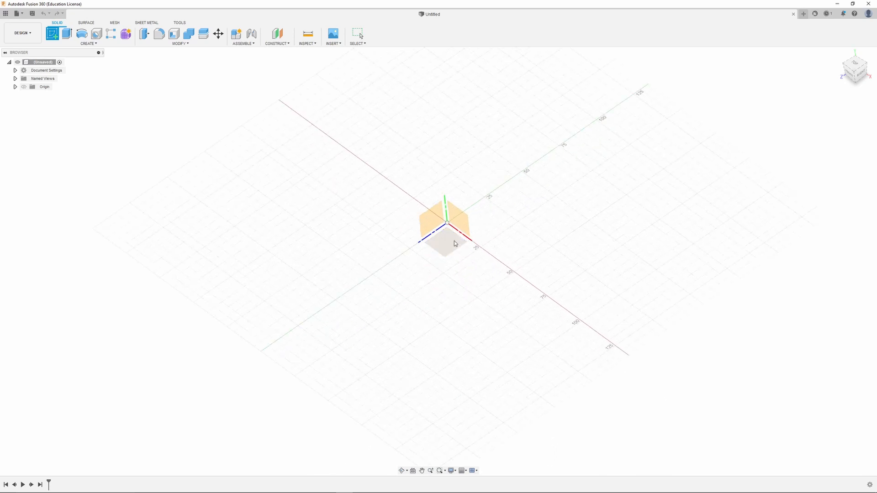
pyautogui.click(458, 218)
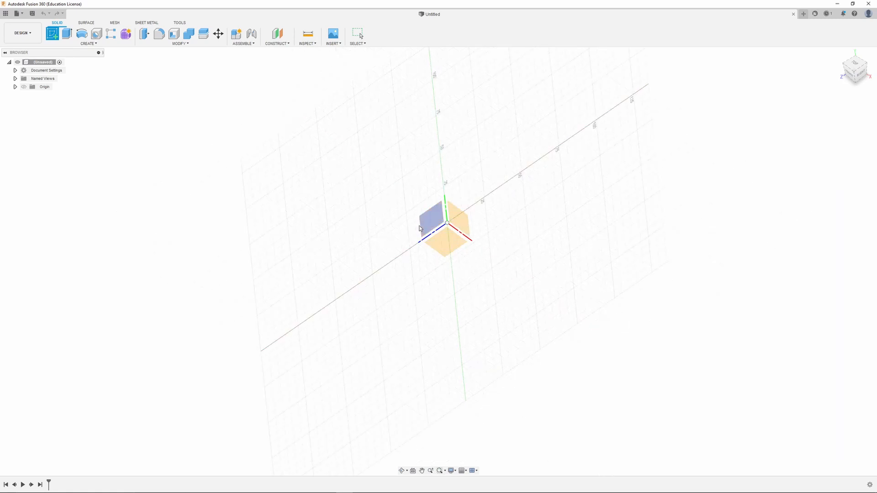
pyautogui.click(461, 223)
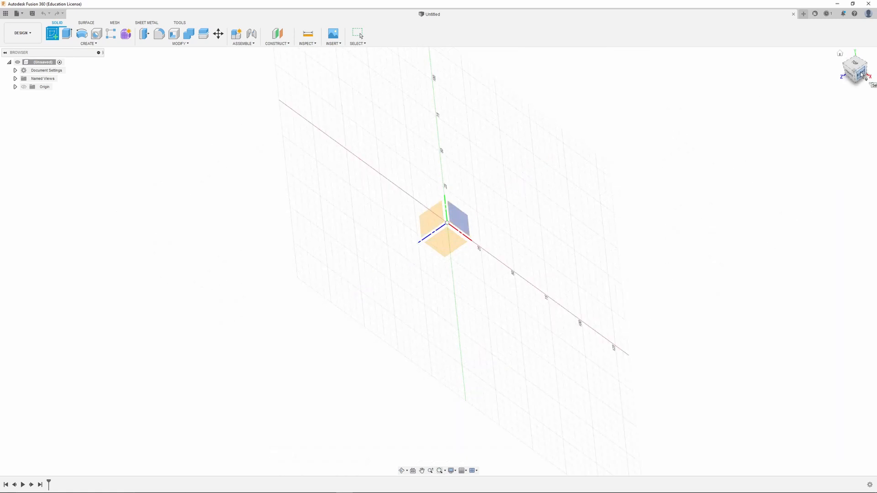
pyautogui.click(861, 74)
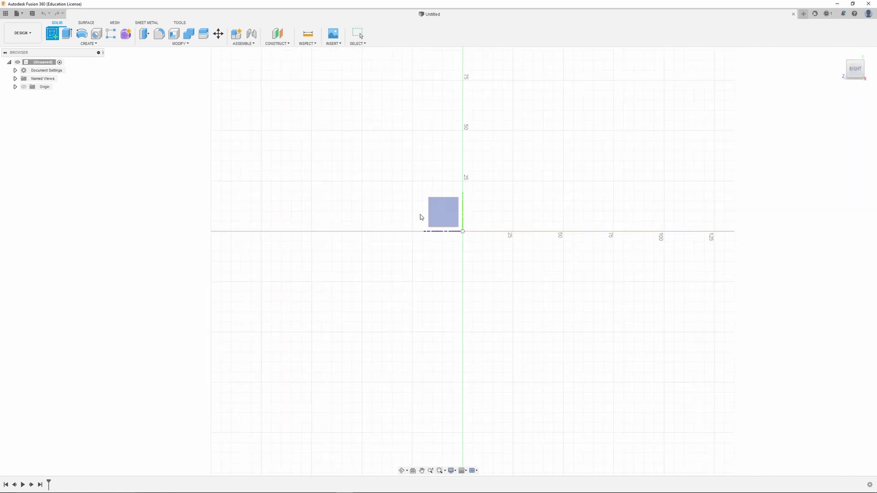
pyautogui.keyDown('shift'); pyautogui.moveTo(672, 155); pyautogui.dragTo(727, 197, button='middle'); pyautogui.keyUp('shift')
pyautogui.click(854, 62)
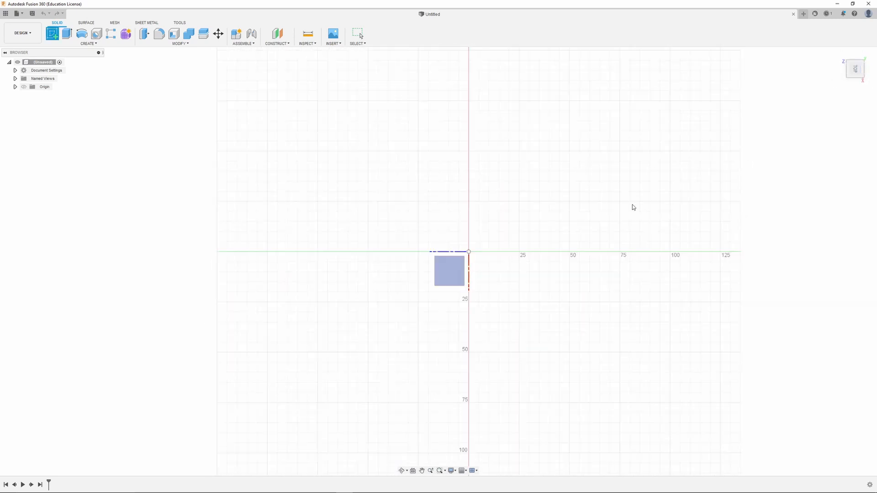
pyautogui.click(451, 276)
pyautogui.click(448, 272)
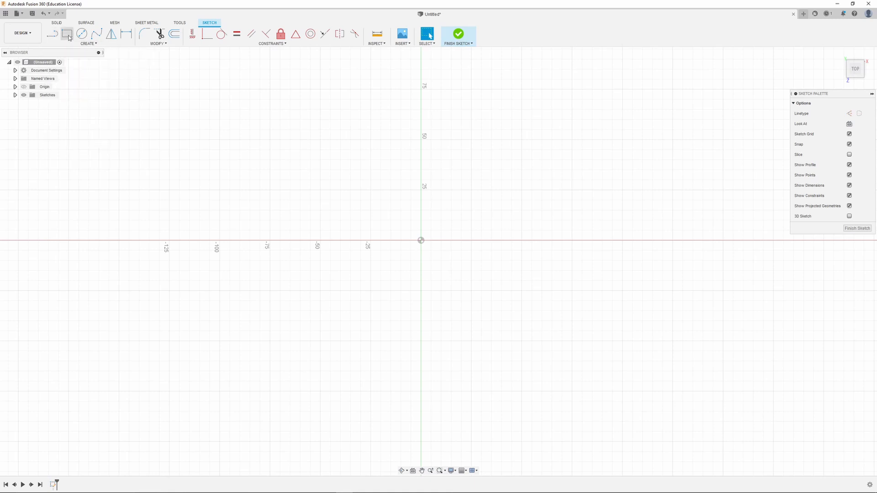
# Sketch a two-point rectangle about 37 mm wide and 42 mm high, starting at the origin and extending up and left.
pyautogui.click(69, 36)
pyautogui.click(421, 240)
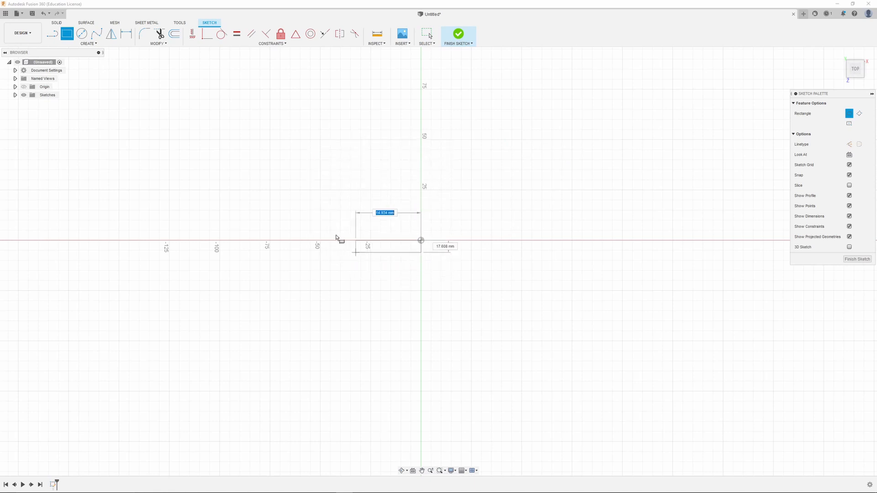
pyautogui.click(348, 157)
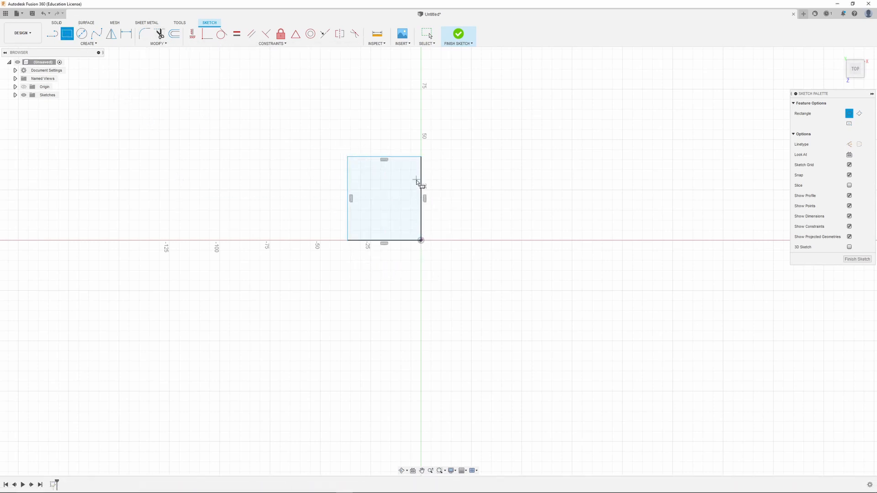
# Dimension the rectangle's top edge and set its width to 50 mm.
pyautogui.click(126, 34)
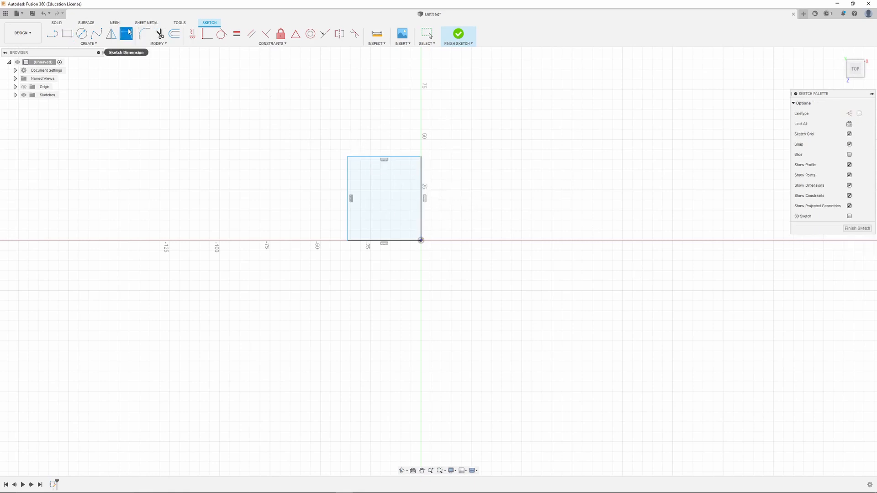
pyautogui.click(398, 158)
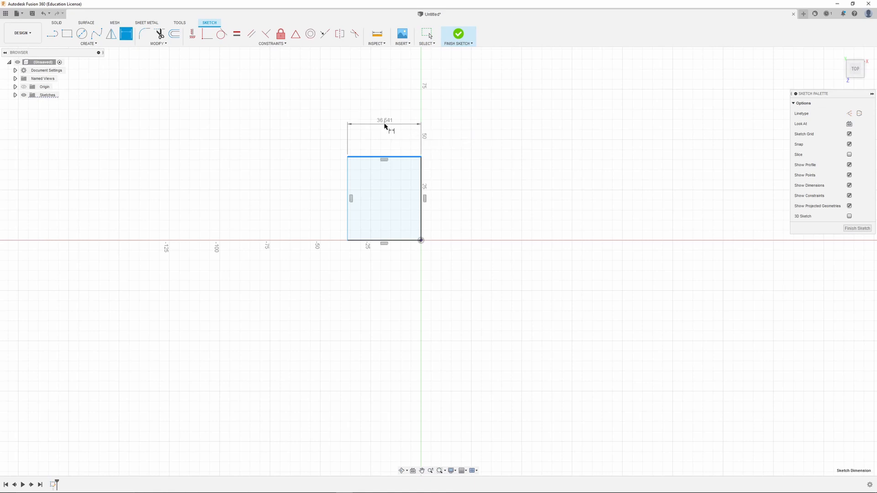
pyautogui.click(385, 125)
pyautogui.write('50')
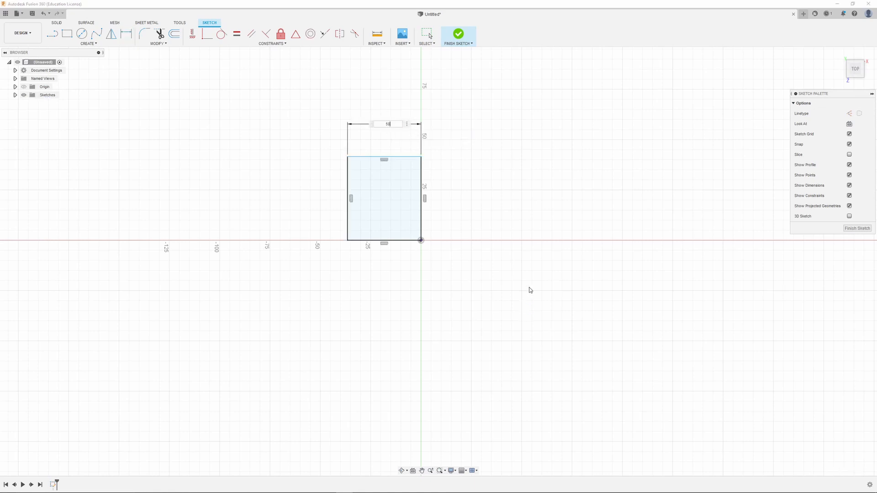
pyautogui.press('Return')
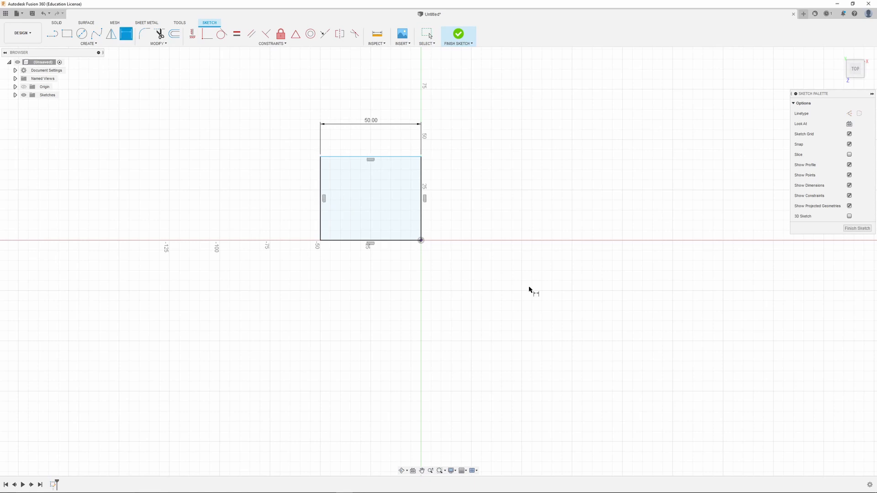
pyautogui.click(321, 185)
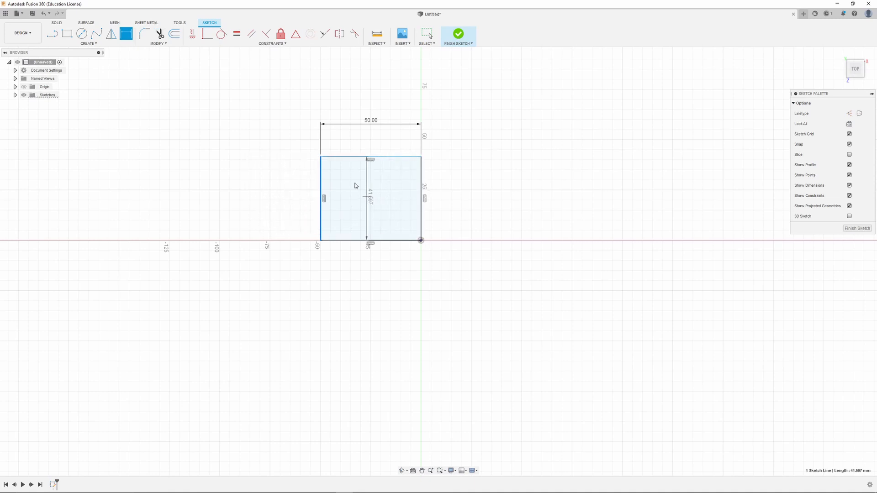
pyautogui.press('Escape')
pyautogui.click(126, 33)
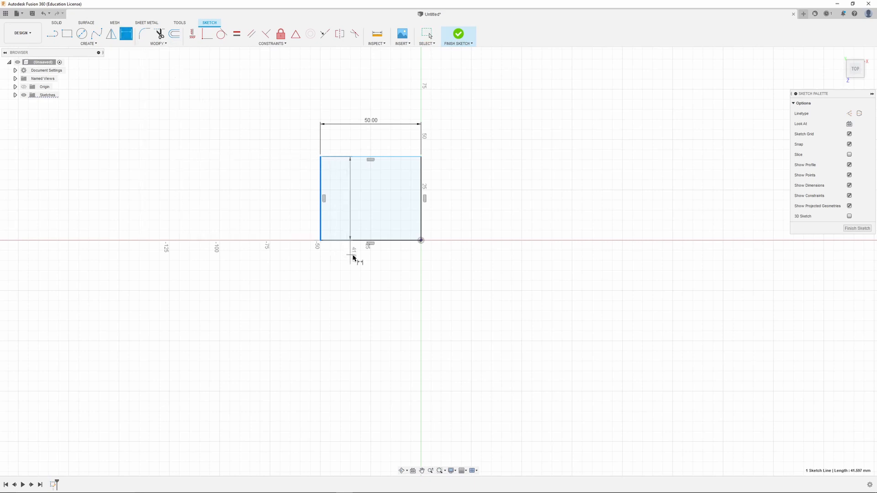
pyautogui.click(321, 201)
pyautogui.press('Escape')
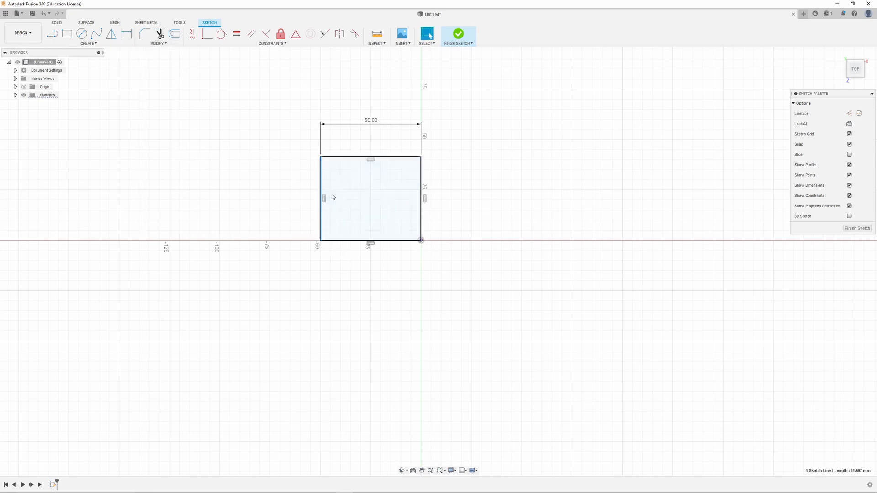
pyautogui.click(297, 152)
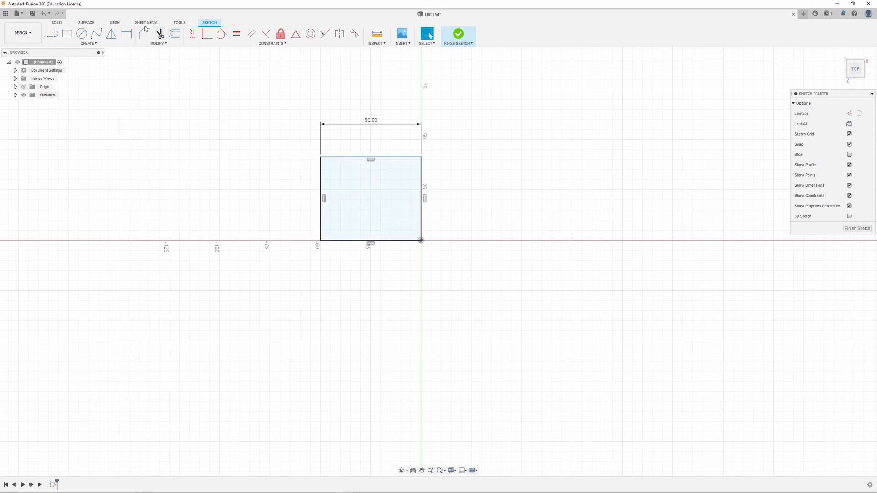
pyautogui.rightClick(128, 35)
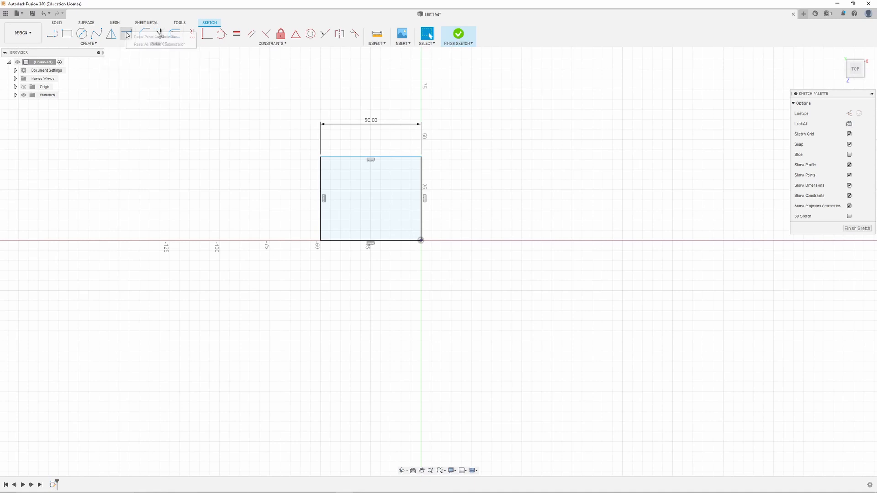
# Dimension the distance between the rectangle's top and bottom edges and set the height to 50 mm.
pyautogui.click(125, 35)
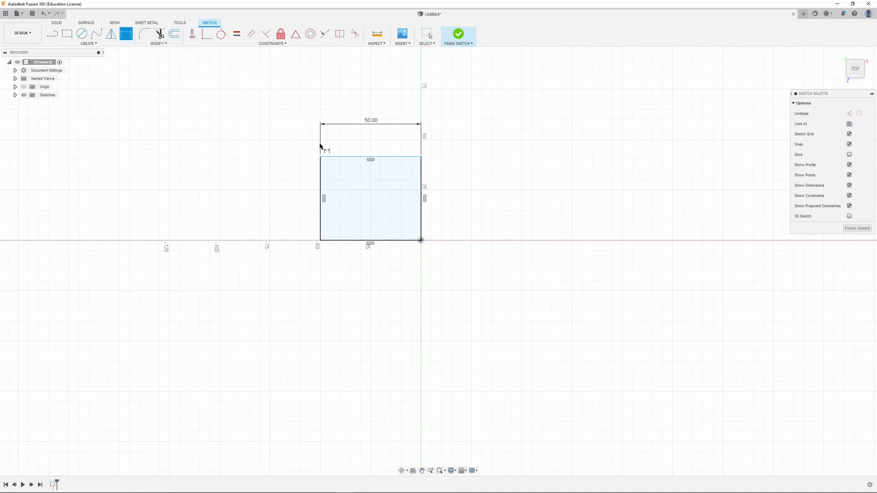
pyautogui.click(364, 158)
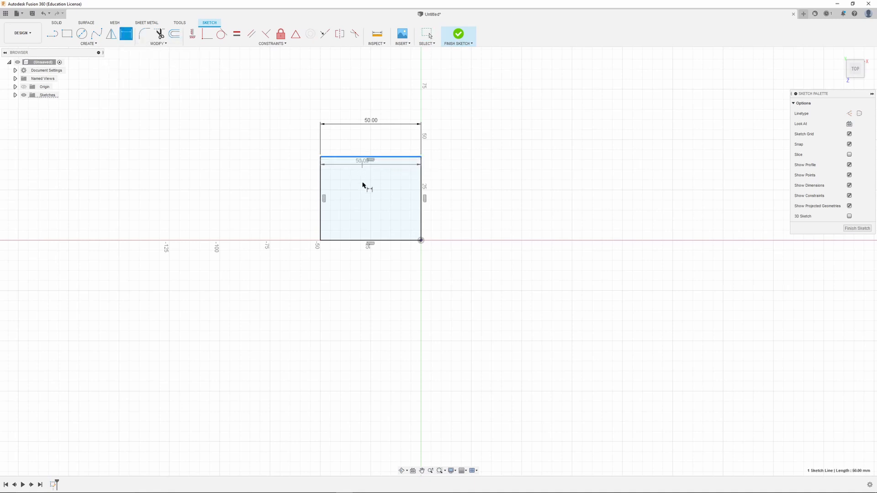
pyautogui.click(360, 240)
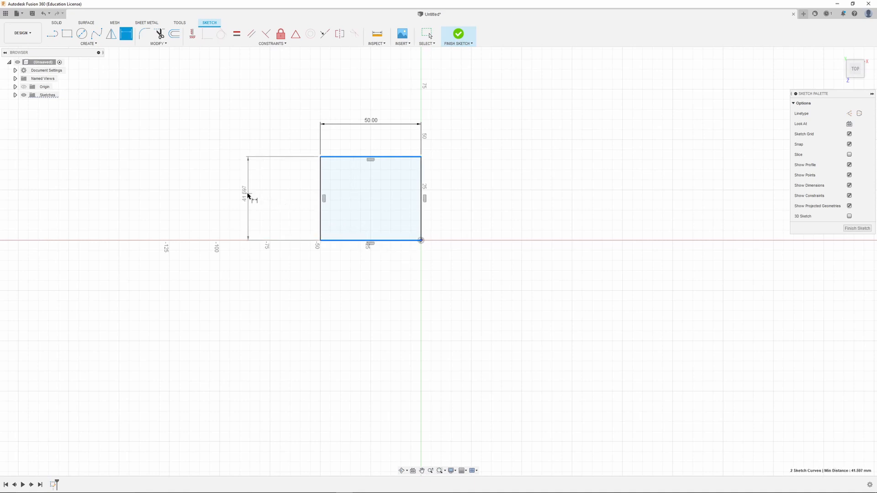
pyautogui.click(303, 200)
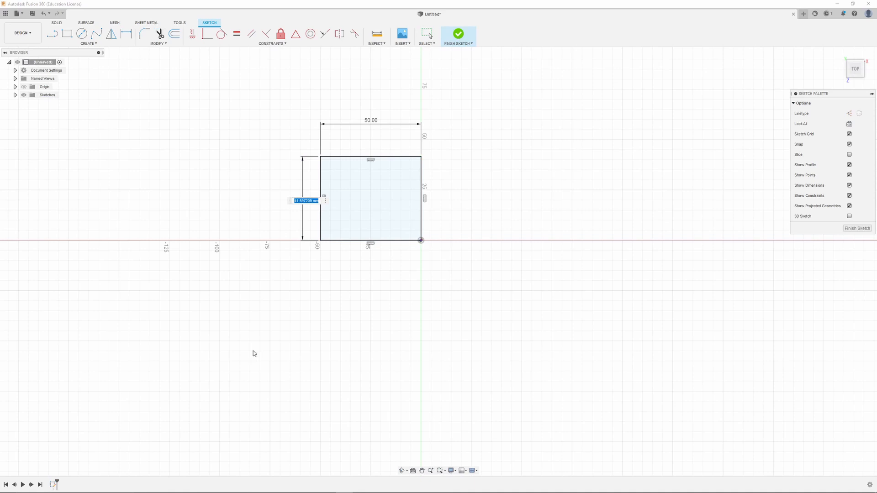
pyautogui.write('50')
pyautogui.press('Return')
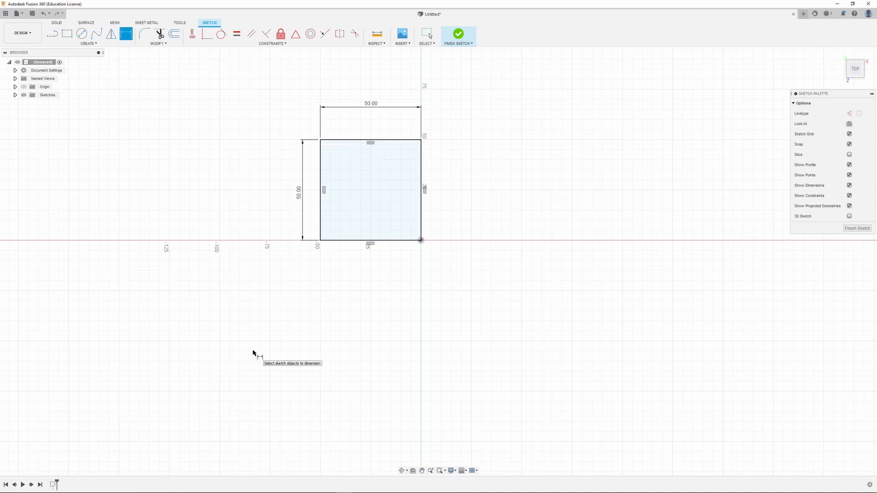
pyautogui.press('Escape')
# Finish the sketch of the dimensioned square.
pyautogui.moveTo(352, 252)
pyautogui.keyDown('shift'); pyautogui.mouseDown(button='middle')
pyautogui.moveTo(360, 237)
pyautogui.moveTo(328, 215)
pyautogui.moveTo(396, 248)
pyautogui.moveTo(384, 262)
pyautogui.moveTo(358, 215)
pyautogui.moveTo(366, 208)
pyautogui.mouseUp(button='middle'); pyautogui.keyUp('shift')
pyautogui.press('d')
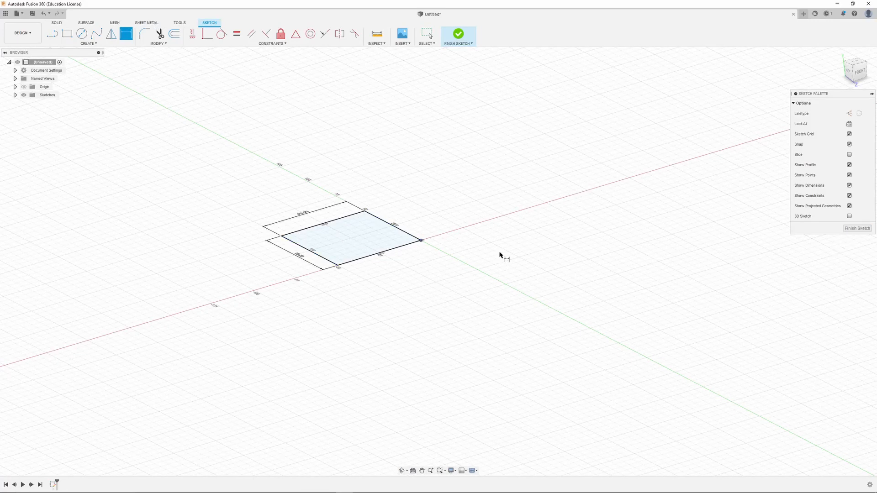
pyautogui.click(859, 228)
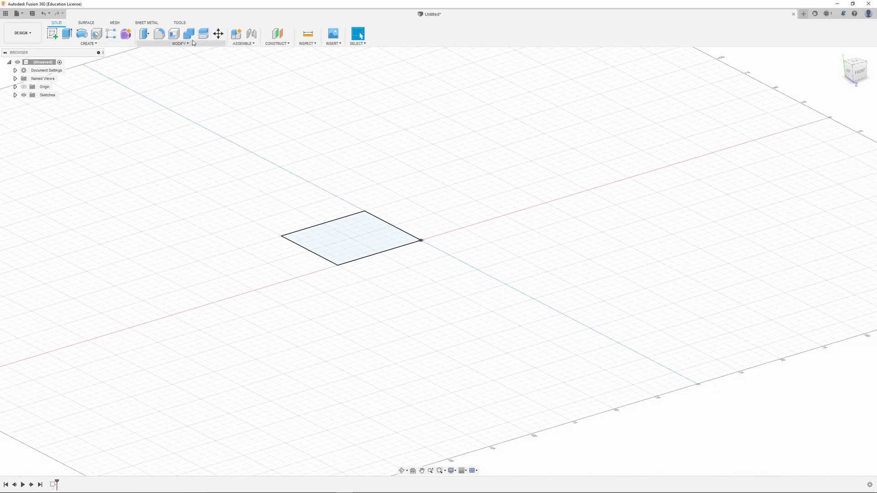
# Extrude the square profile 50 mm upward to one side, with extent type Distance and operation New Body.
pyautogui.click(68, 34)
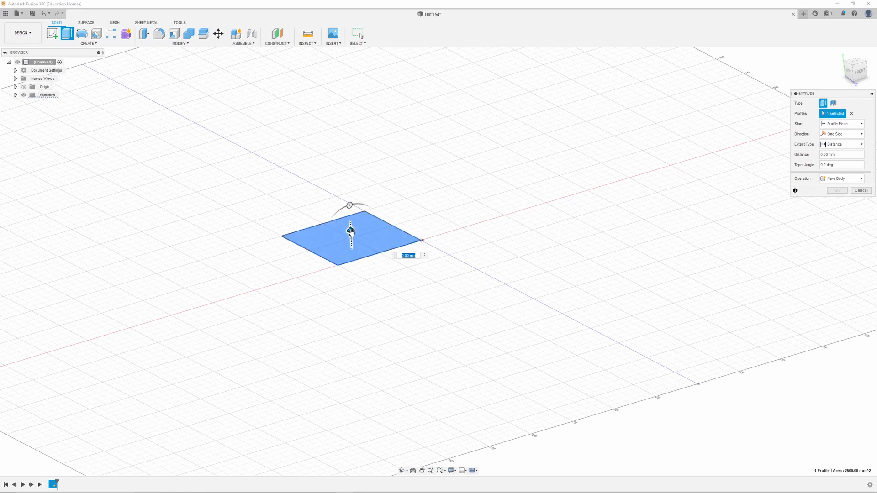
pyautogui.moveTo(350, 232); pyautogui.dragTo(352, 141)
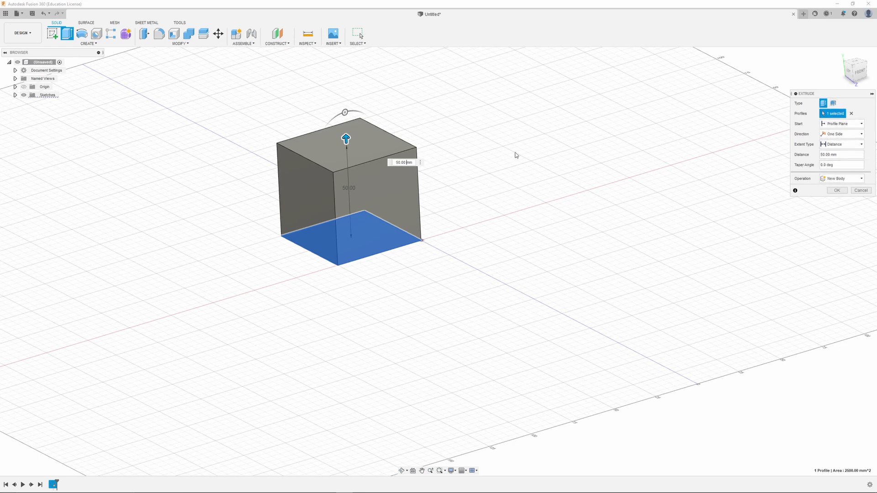
pyautogui.click(841, 145)
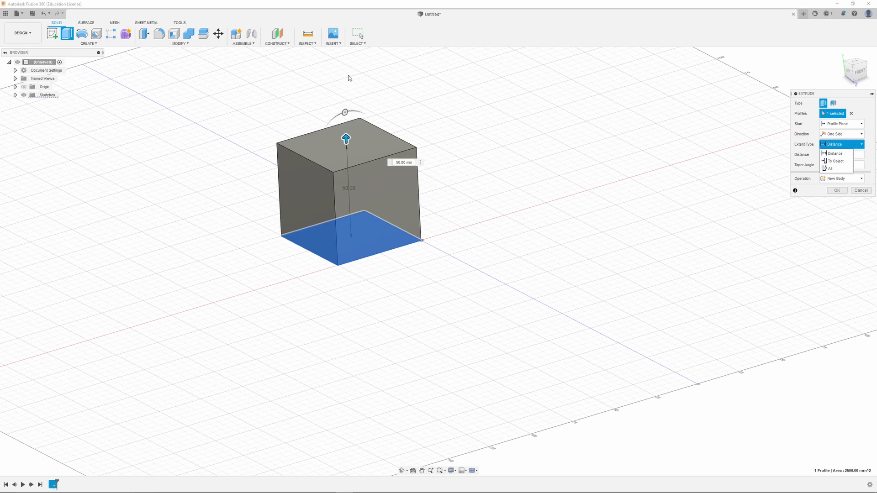
pyautogui.click(836, 153)
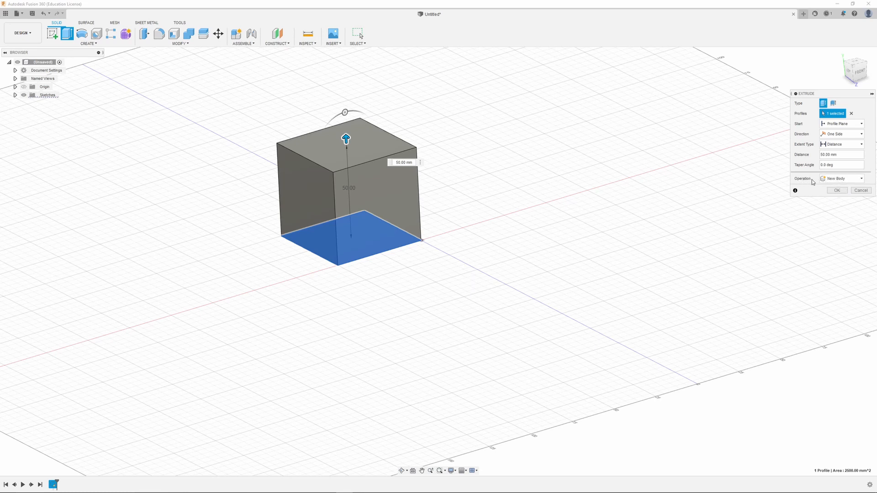
pyautogui.click(852, 181)
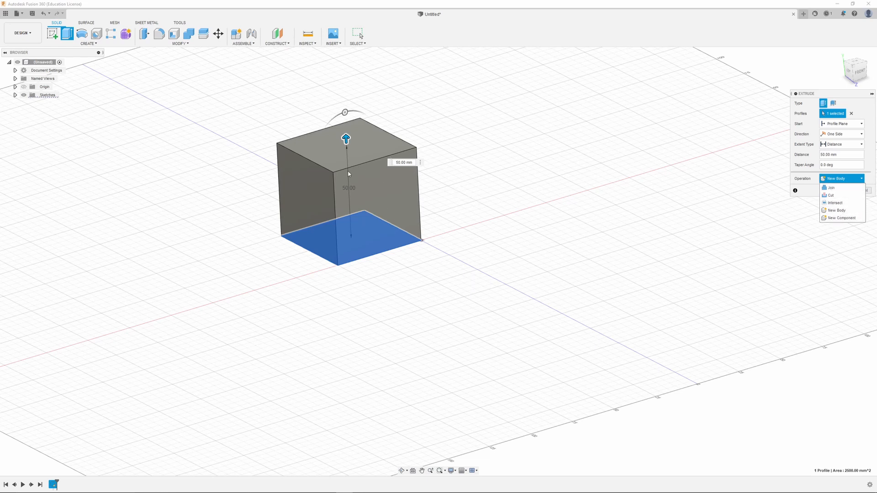
pyautogui.click(838, 182)
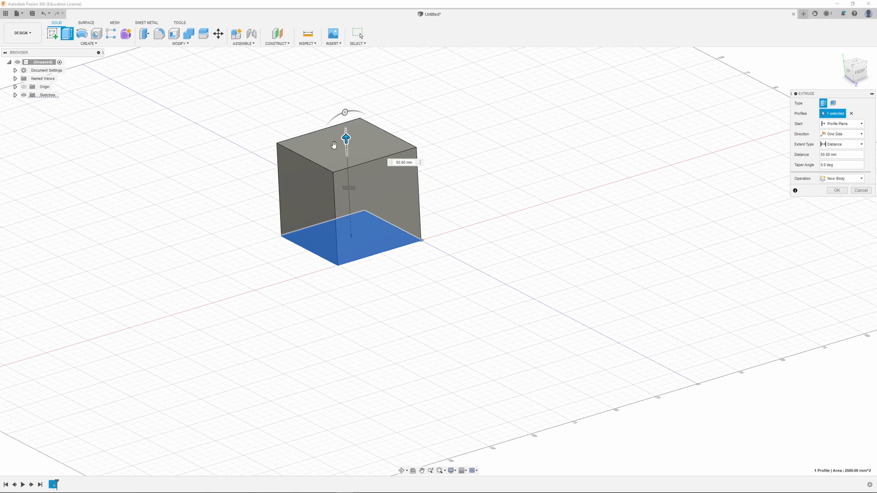
pyautogui.click(844, 179)
pyautogui.click(837, 191)
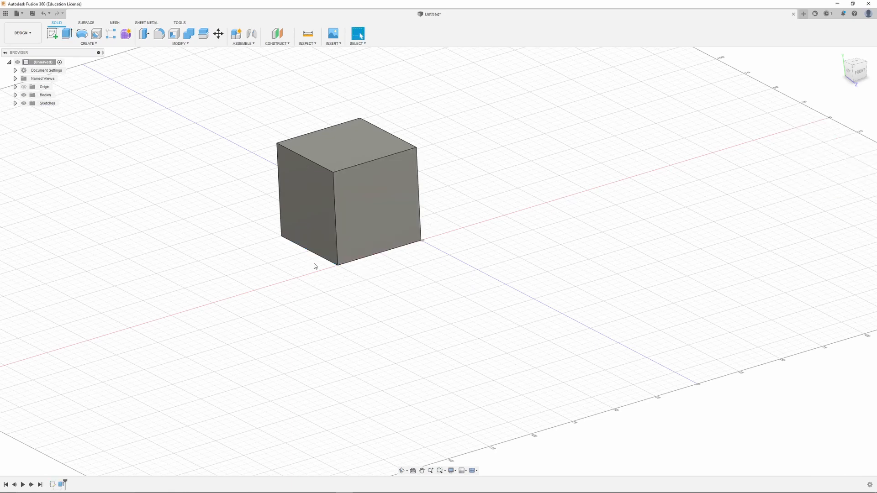
# Inspect the cube from several angles, including the straight-on Front view and the edge view between Front and Right.
pyautogui.keyDown('shift'); pyautogui.moveTo(315, 263); pyautogui.dragTo(875, 48, button='middle'); pyautogui.keyUp('shift')
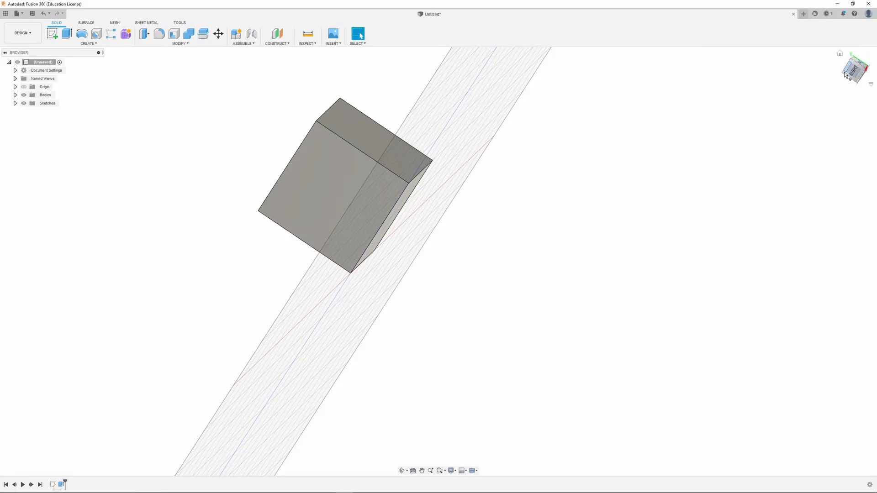
pyautogui.keyDown('shift'); pyautogui.moveTo(425, 144); pyautogui.dragTo(502, 137, button='middle'); pyautogui.keyUp('shift')
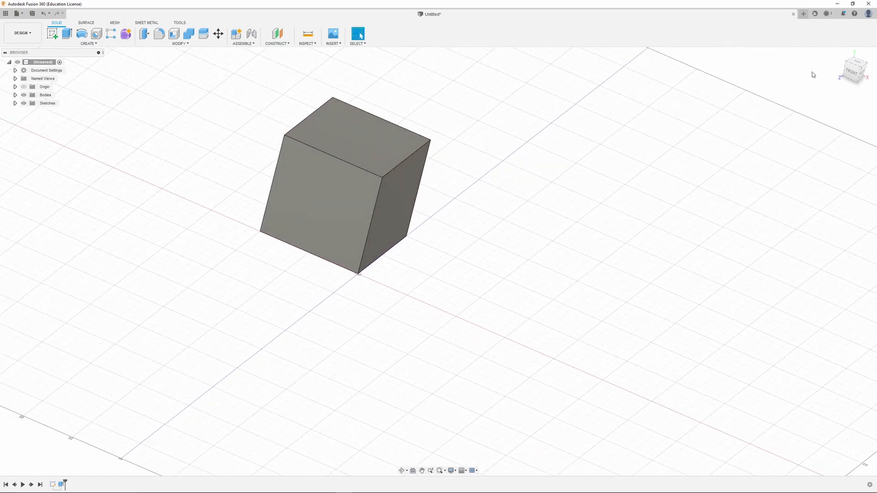
pyautogui.click(853, 73)
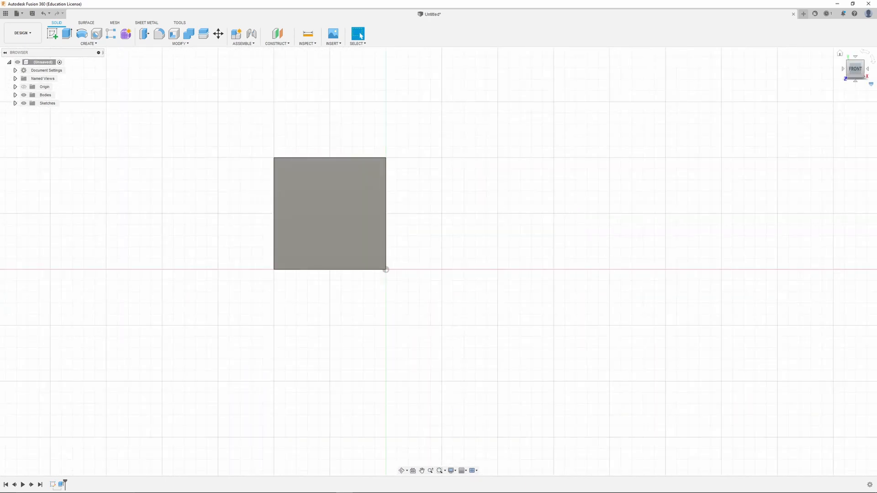
pyautogui.keyDown('shift'); pyautogui.moveTo(840, 105); pyautogui.dragTo(785, 133, button='middle'); pyautogui.keyUp('shift')
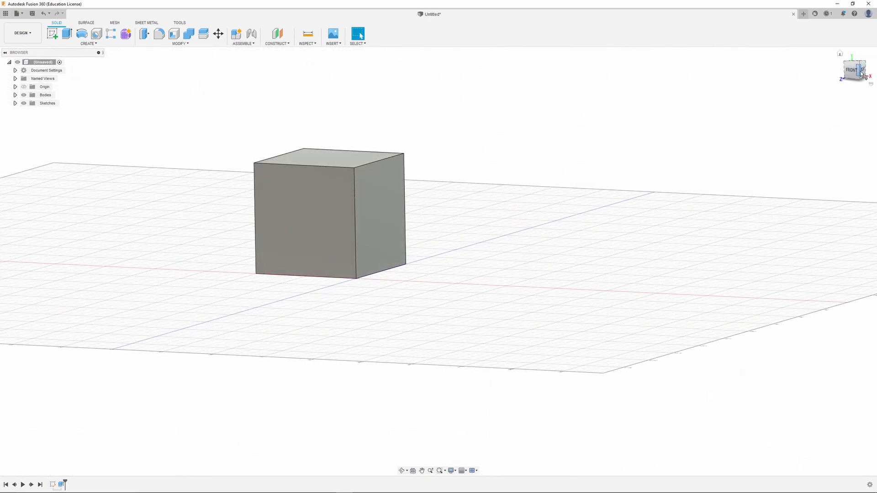
pyautogui.click(861, 72)
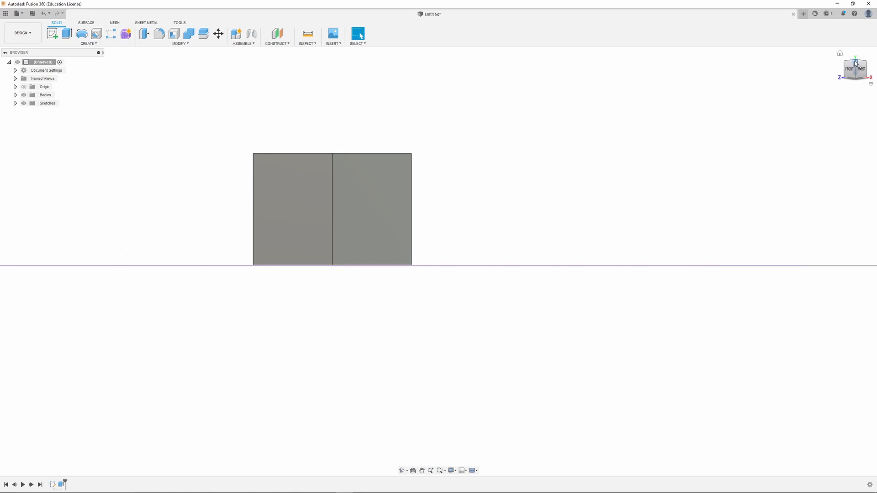
pyautogui.click(856, 63)
pyautogui.keyDown('shift'); pyautogui.moveTo(539, 219); pyautogui.dragTo(398, 282, button='middle'); pyautogui.keyUp('shift')
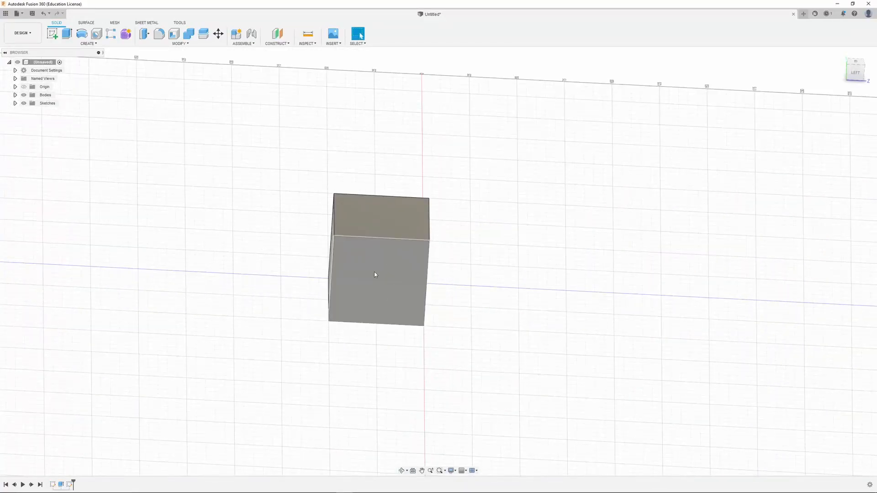
pyautogui.keyDown('shift'); pyautogui.moveTo(355, 254); pyautogui.dragTo(392, 265, button='middle'); pyautogui.keyUp('shift')
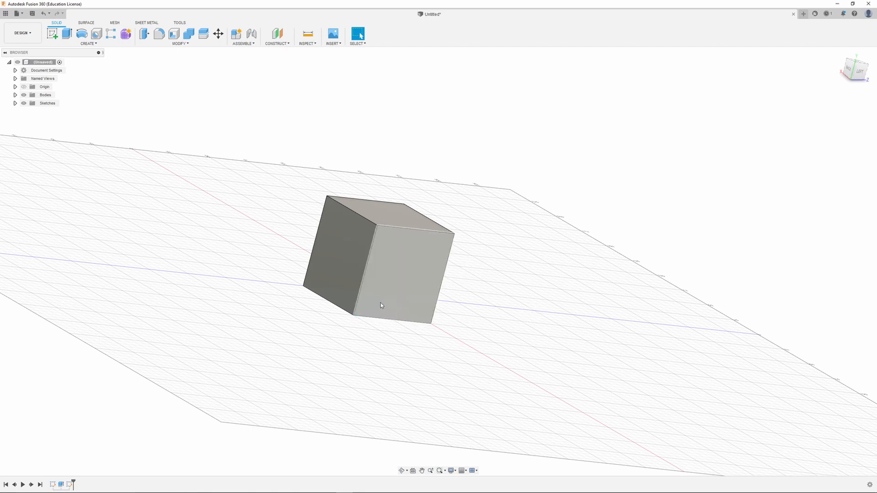
# Start a new sketch on the cube's front face, with the model turned to the straight-on Front view.
pyautogui.click(53, 35)
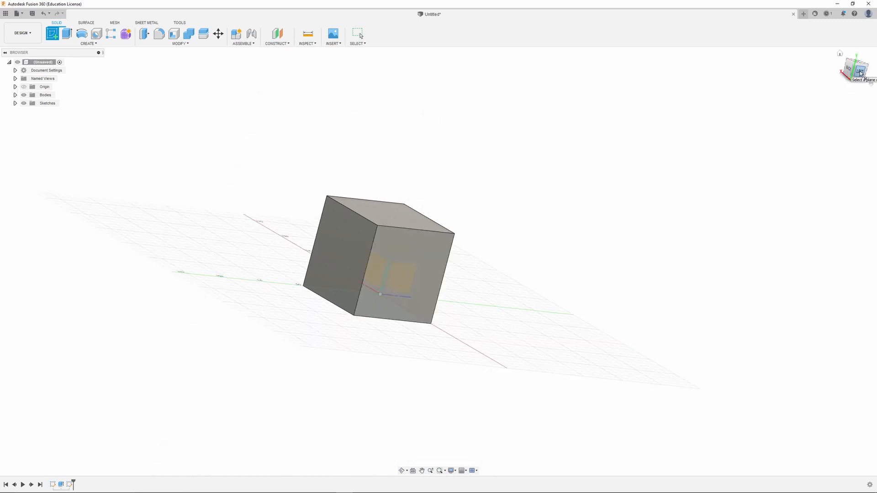
pyautogui.moveTo(571, 300)
pyautogui.keyDown('shift'); pyautogui.mouseDown(button='middle')
pyautogui.moveTo(520, 306)
pyautogui.moveTo(528, 309)
pyautogui.mouseUp(button='middle'); pyautogui.keyUp('shift')
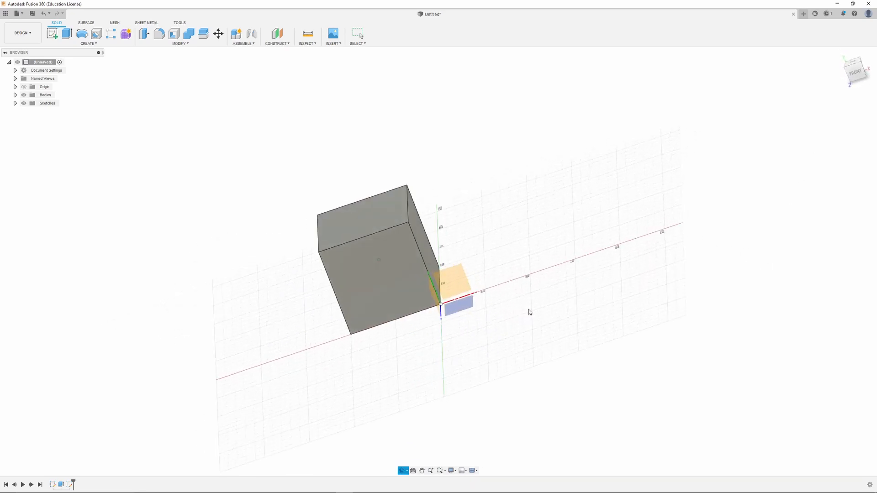
pyautogui.click(854, 73)
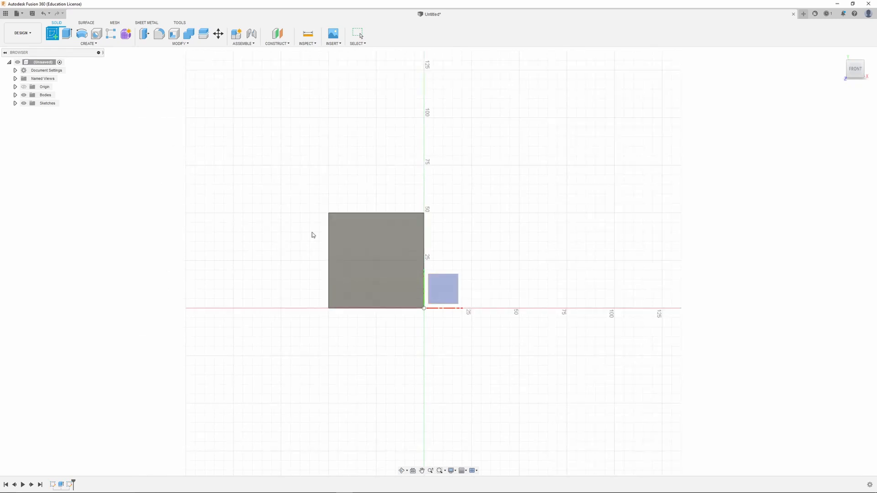
pyautogui.scroll(3, 299, 247)
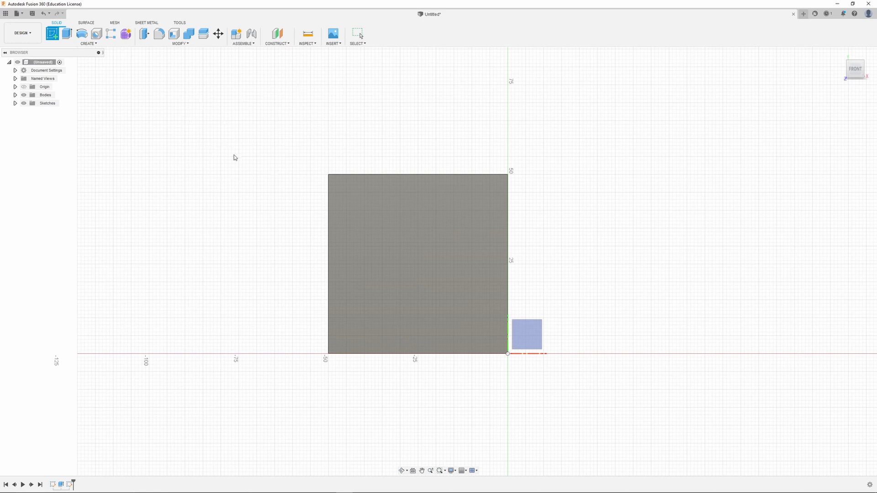
pyautogui.scroll(4, 326, 197)
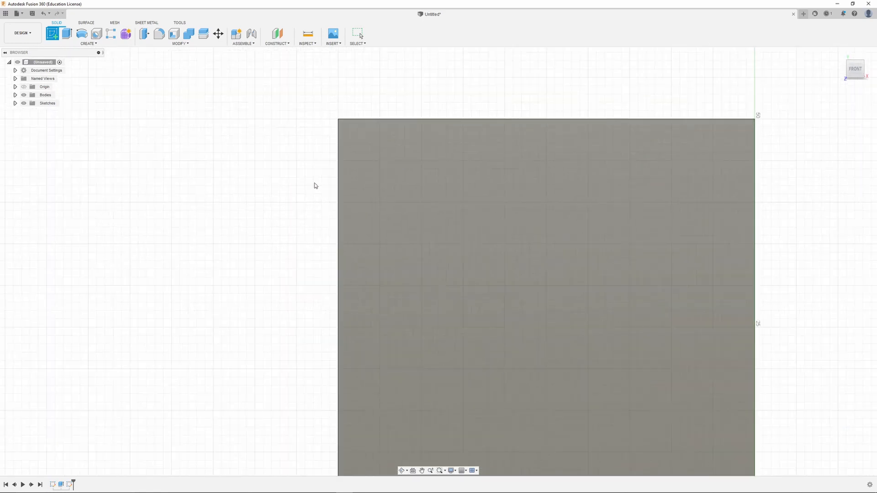
pyautogui.scroll(4, 317, 187)
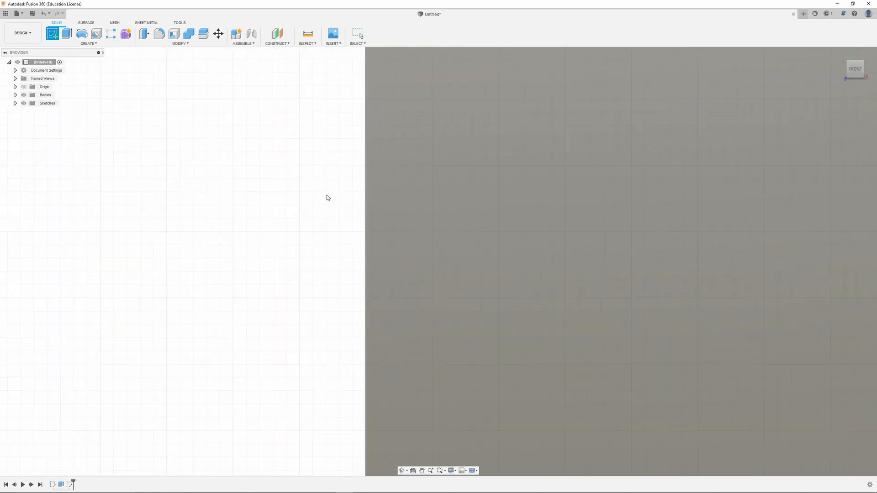
pyautogui.scroll(2, 337, 193)
pyautogui.scroll(-3, 351, 185)
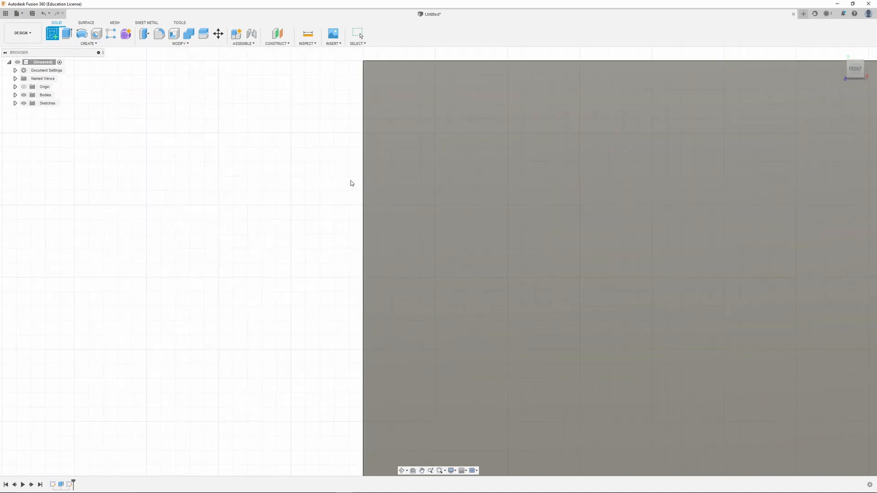
pyautogui.scroll(-6, 352, 184)
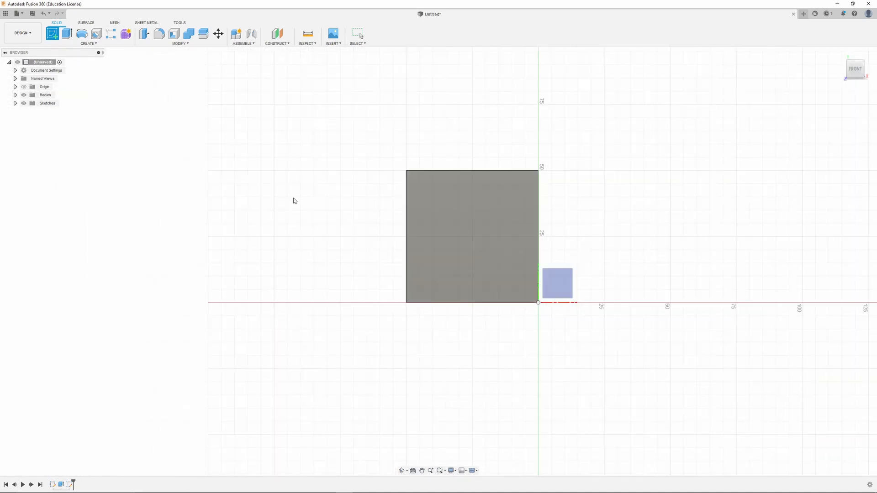
pyautogui.scroll(-2, 571, 201)
pyautogui.scroll(3, 512, 188)
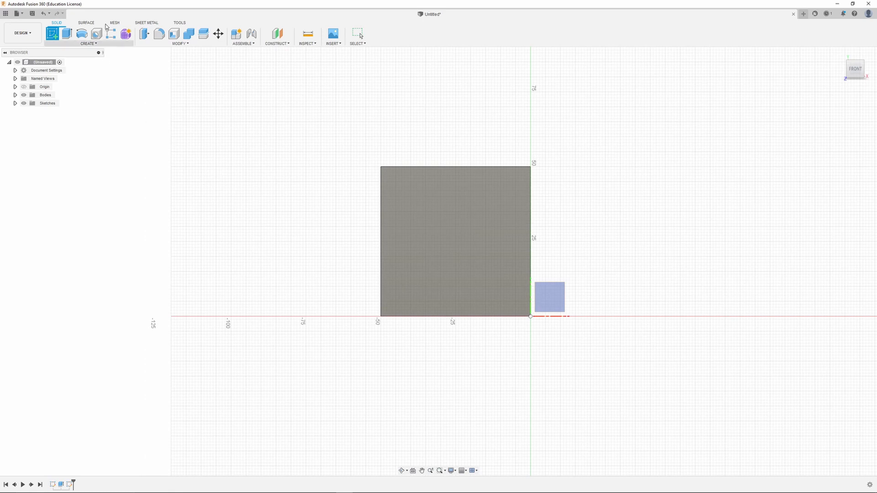
pyautogui.scroll(1, 493, 289)
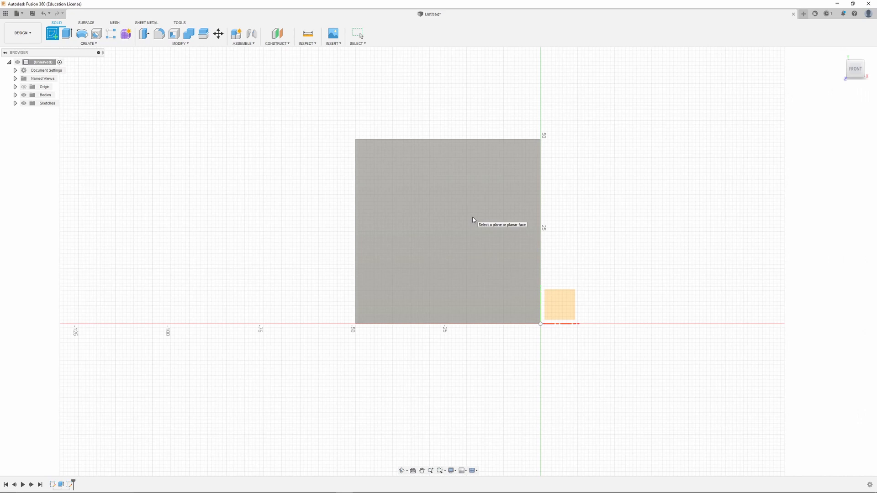
pyautogui.click(455, 217)
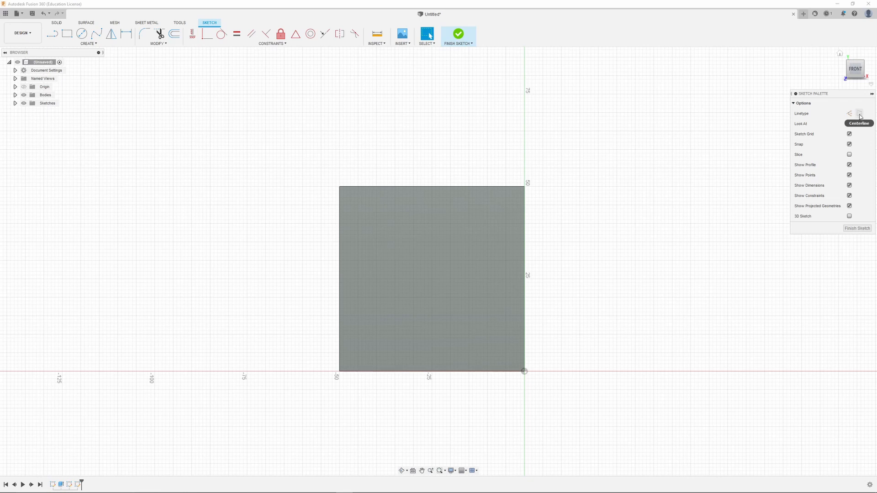
# Sketch a vertical centerline on the front face from the midpoint of the top edge to the midpoint of the bottom edge.
pyautogui.click(52, 34)
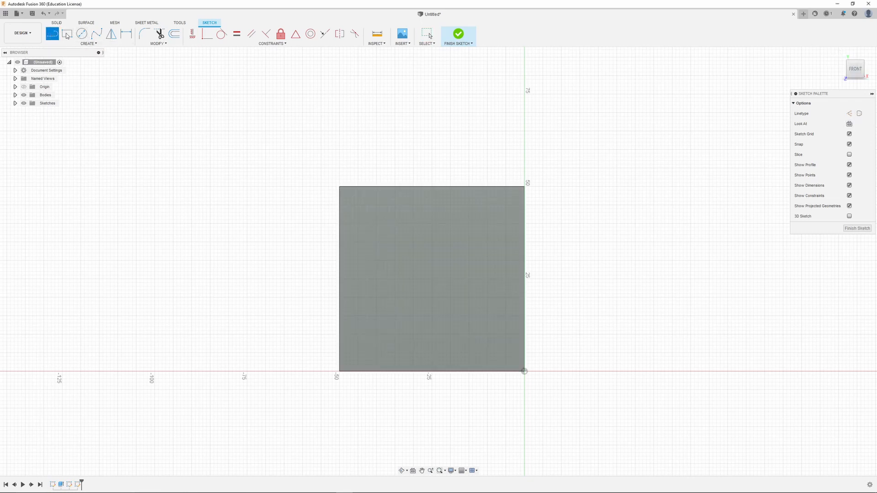
pyautogui.click(859, 114)
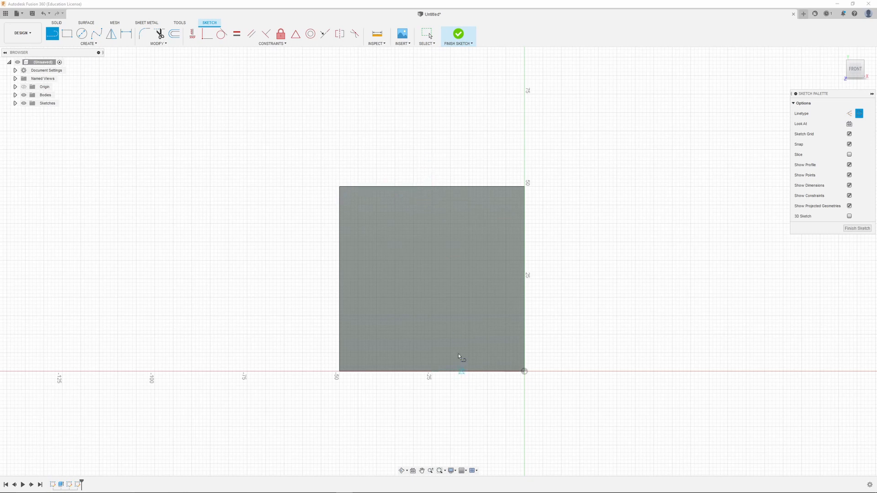
pyautogui.click(432, 186)
pyautogui.click(128, 37)
pyautogui.click(432, 187)
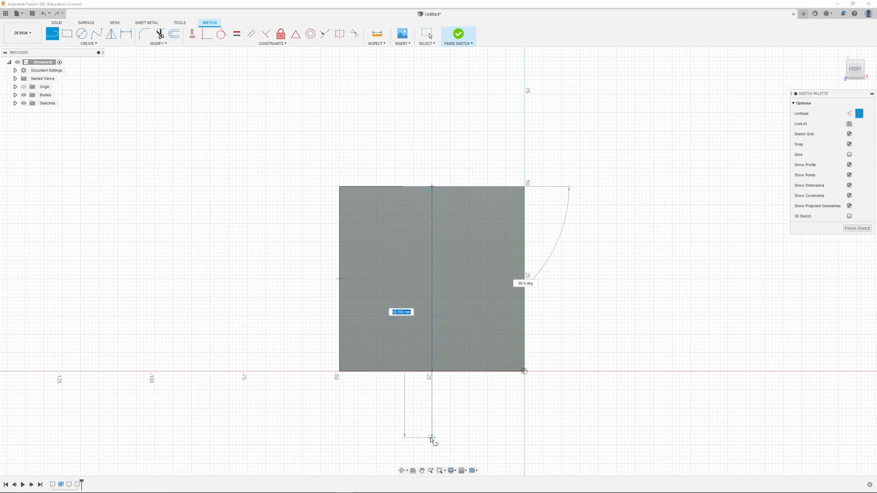
pyautogui.doubleClick(431, 371)
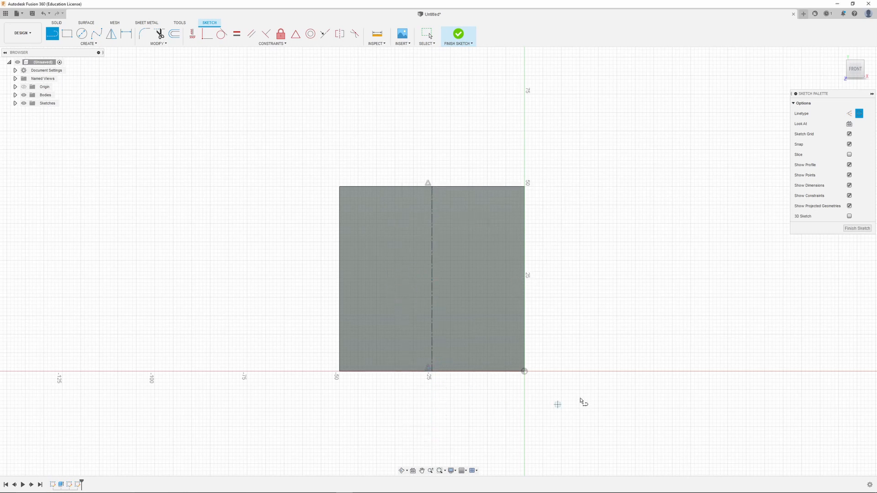
# Sketch a solid diagonal line across the face's upper-left corner, from about 12.8 mm along the top edge to about 21.9 mm down the left edge.
pyautogui.scroll(4, 441, 238)
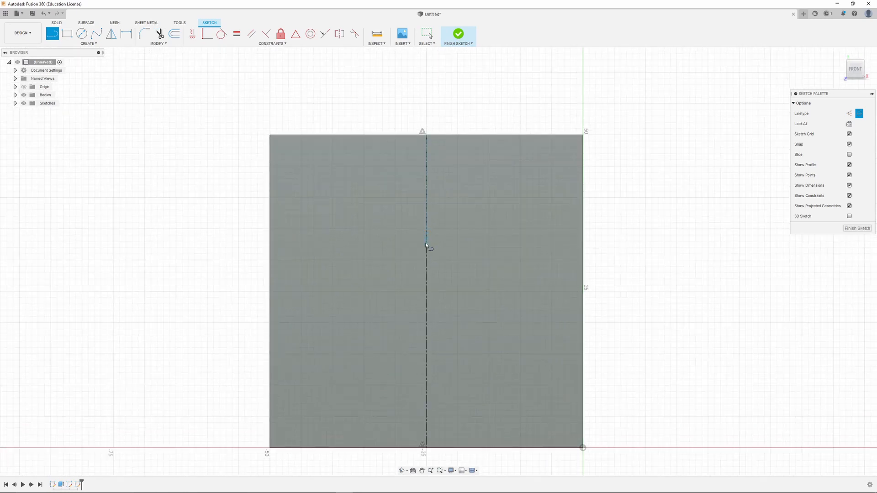
pyautogui.scroll(1, 430, 169)
pyautogui.scroll(-3, 432, 168)
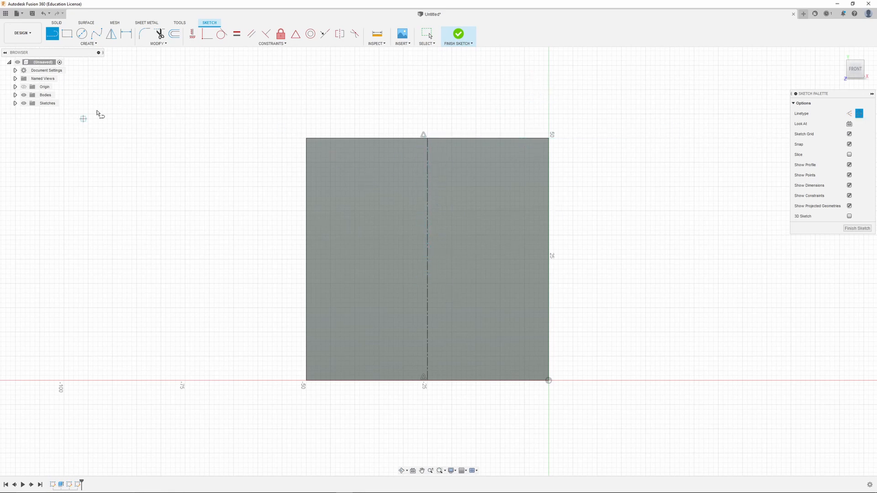
pyautogui.click(861, 113)
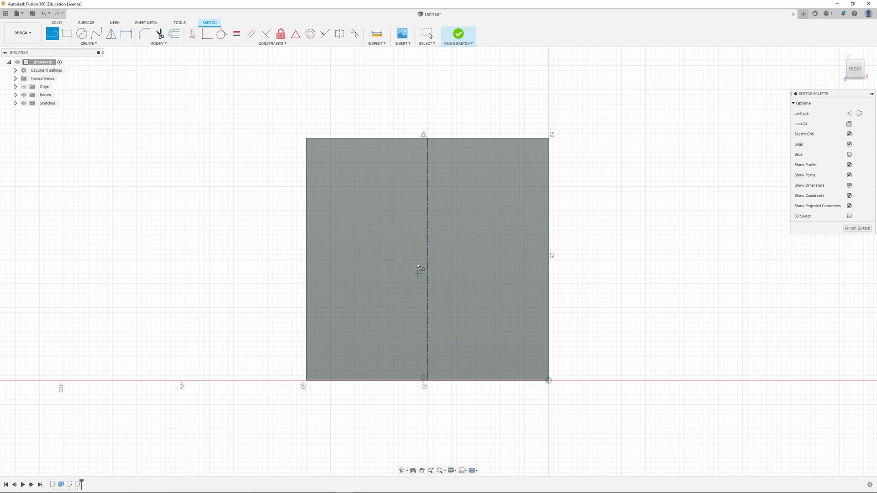
pyautogui.click(368, 138)
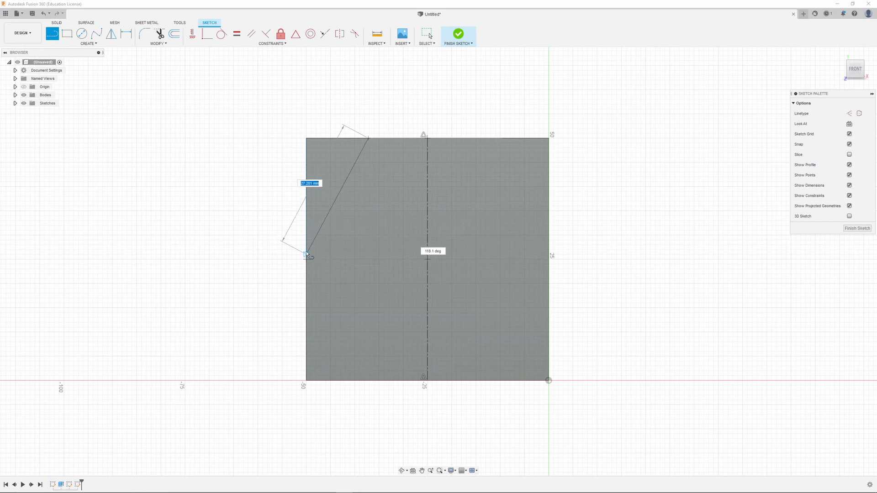
pyautogui.click(306, 245)
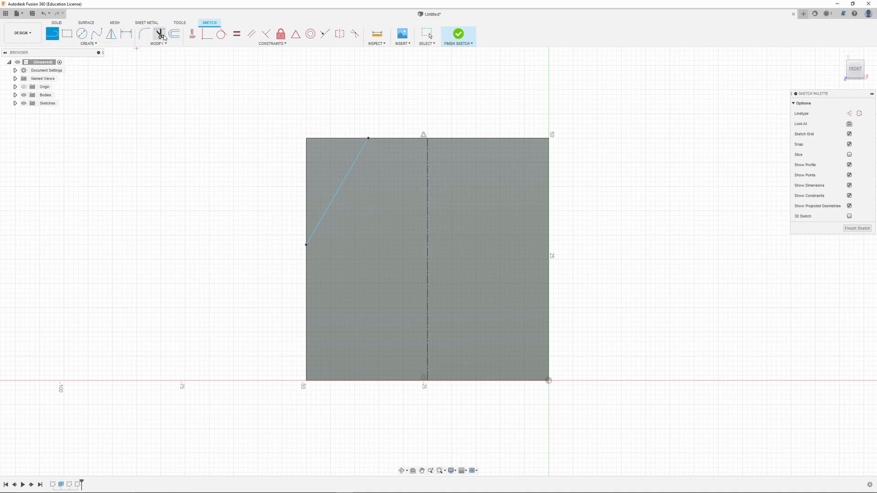
# Dimension the horizontal distance from the face's left edge to the diagonal line's upper endpoint and set it to 13 mm.
pyautogui.click(127, 35)
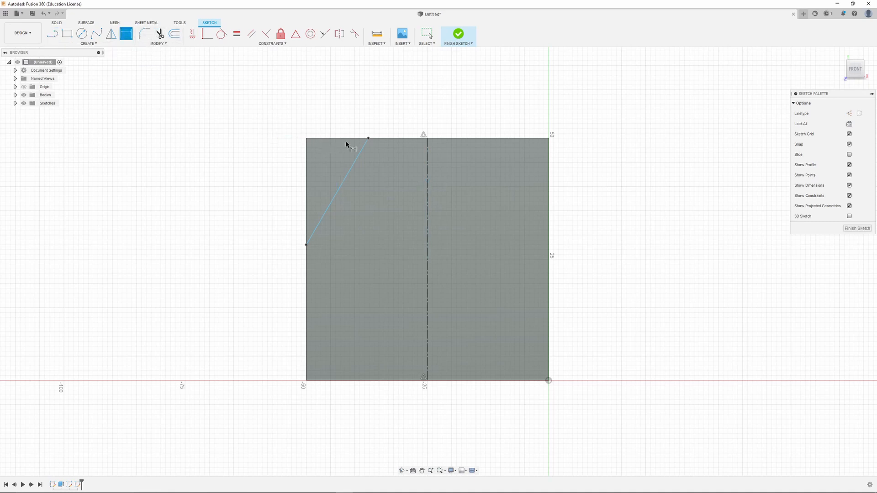
pyautogui.click(306, 157)
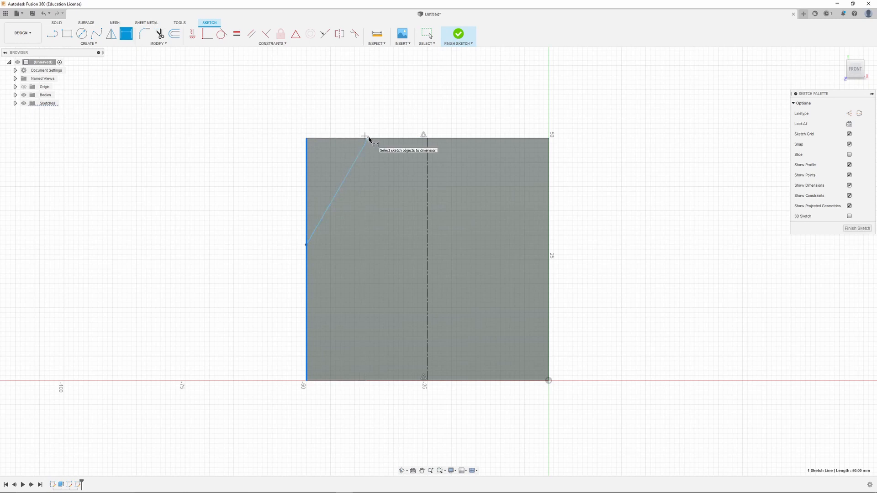
pyautogui.click(369, 138)
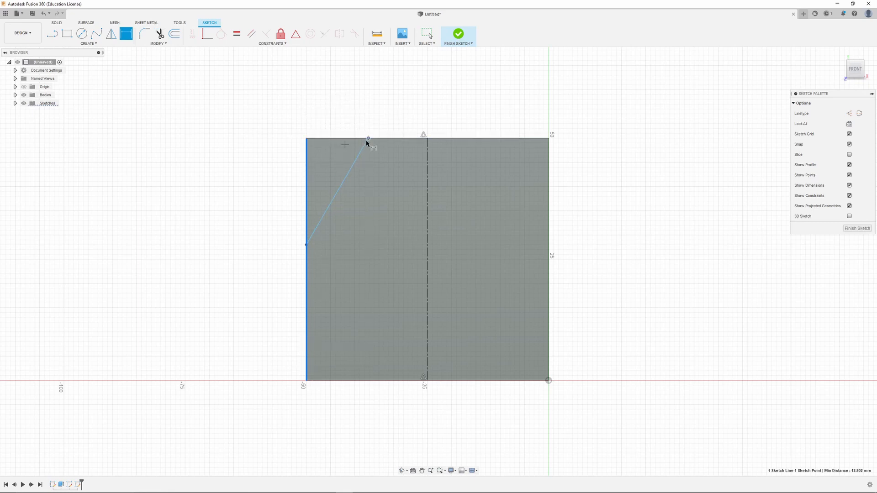
pyautogui.click(338, 106)
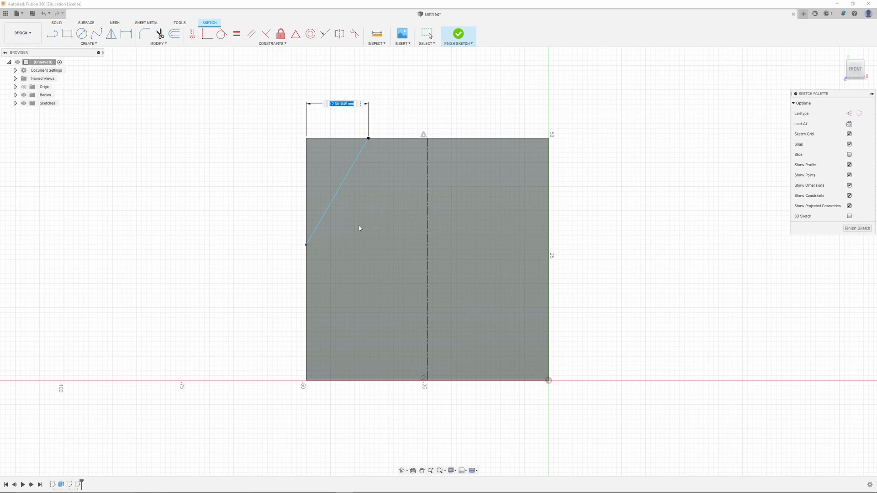
pyautogui.write('13')
pyautogui.press('Return')
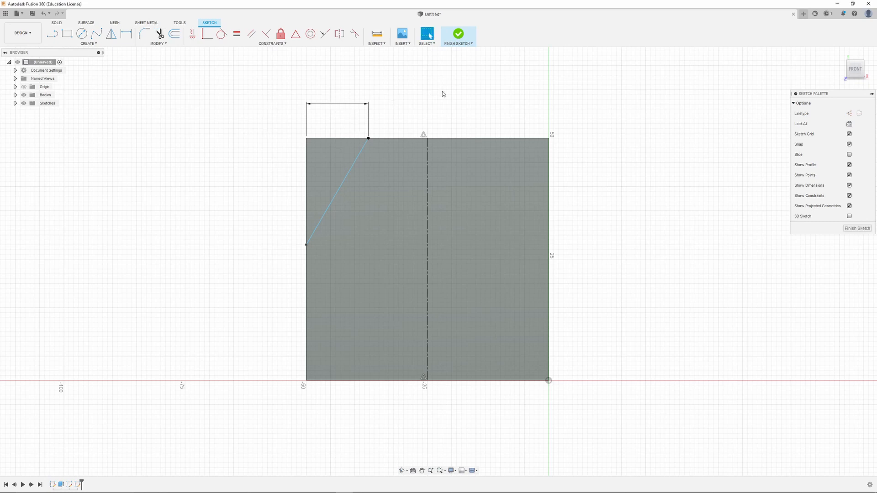
# Dimension the vertical distance from the face's top edge to the diagonal line's lower endpoint and set it to 22 mm.
pyautogui.press('d')
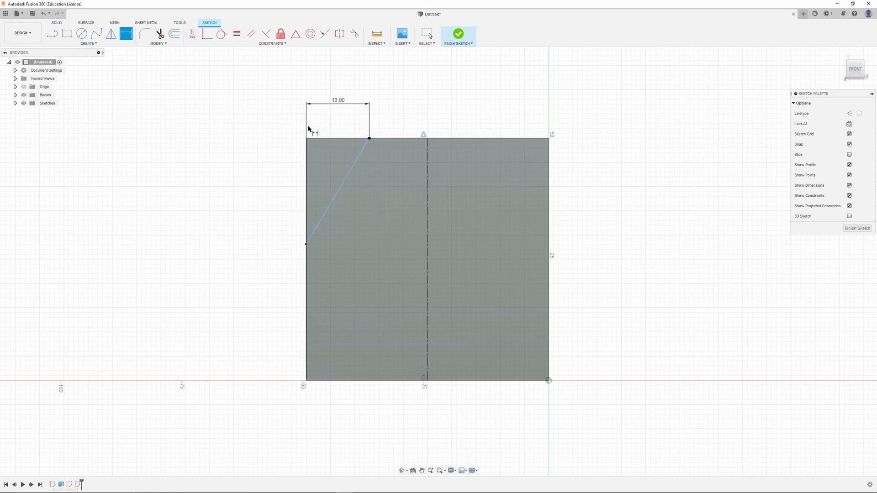
pyautogui.click(306, 245)
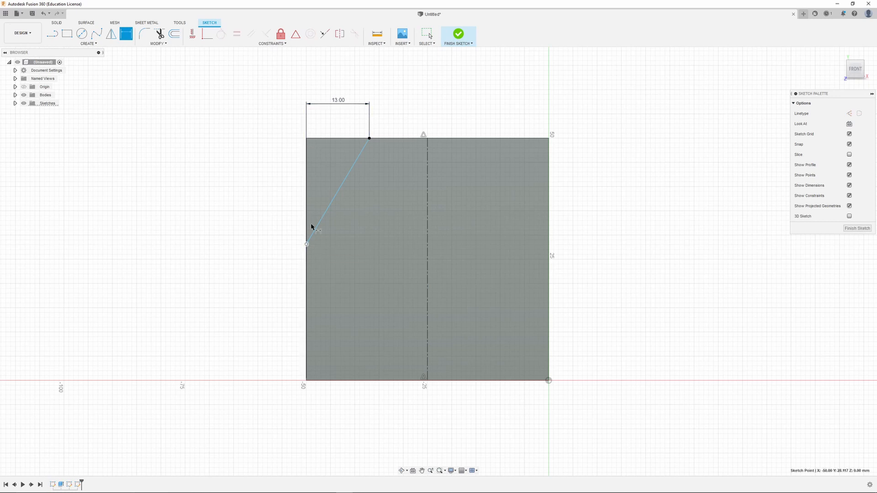
pyautogui.click(323, 139)
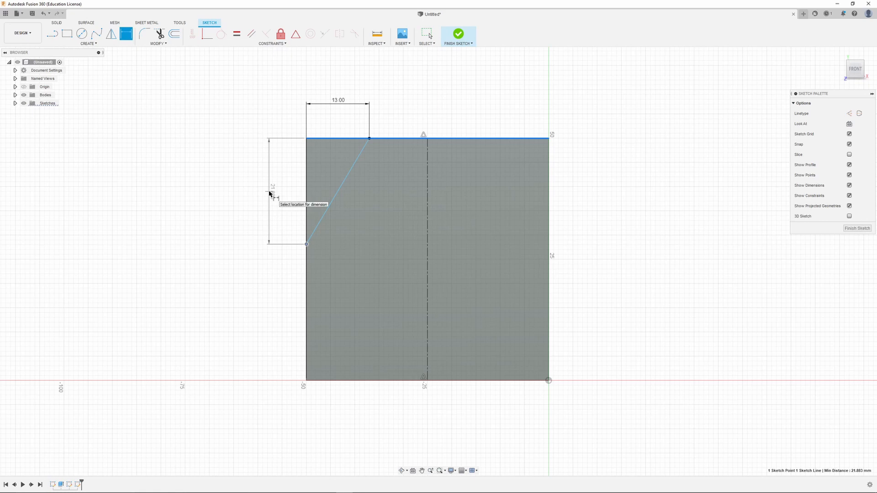
pyautogui.click(268, 192)
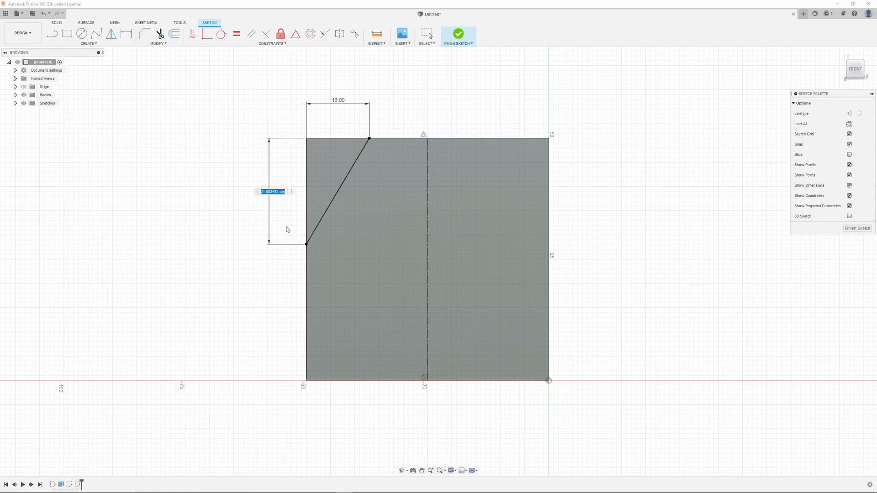
pyautogui.write('22')
pyautogui.press('Return')
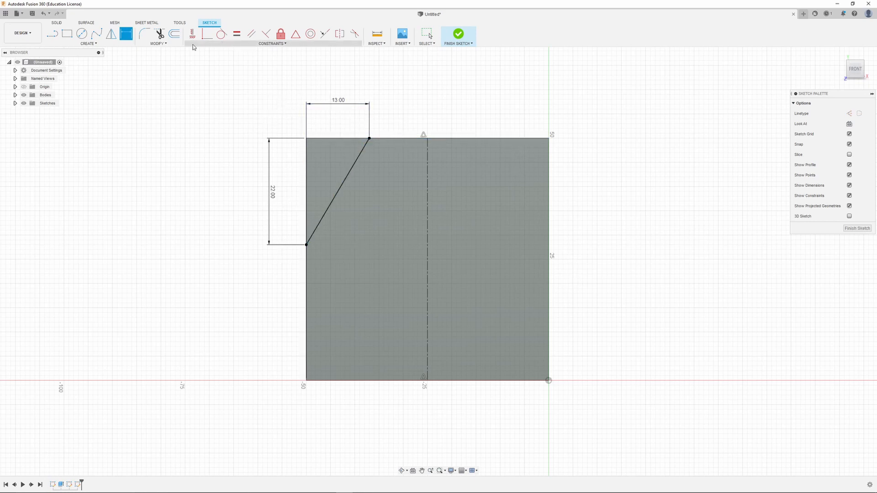
# Mirror the upper-left corner's diagonal line about the vertical centerline onto the opposite side of the face.
pyautogui.click(110, 35)
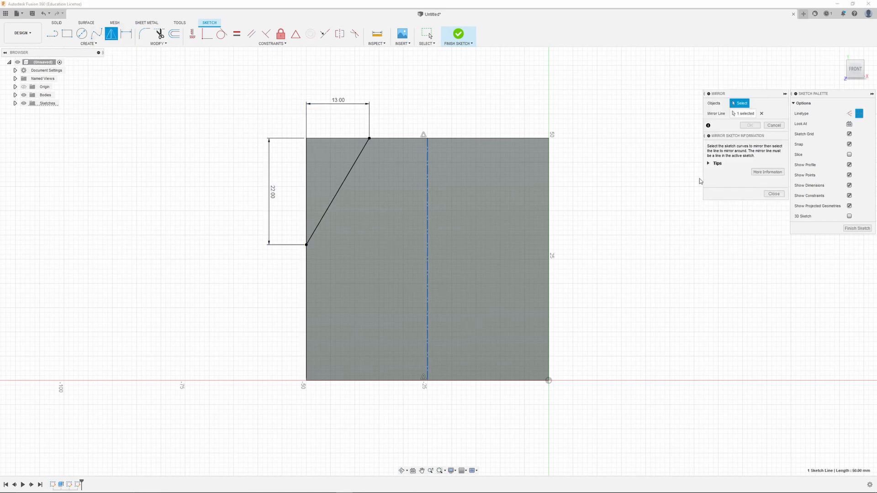
pyautogui.click(873, 94)
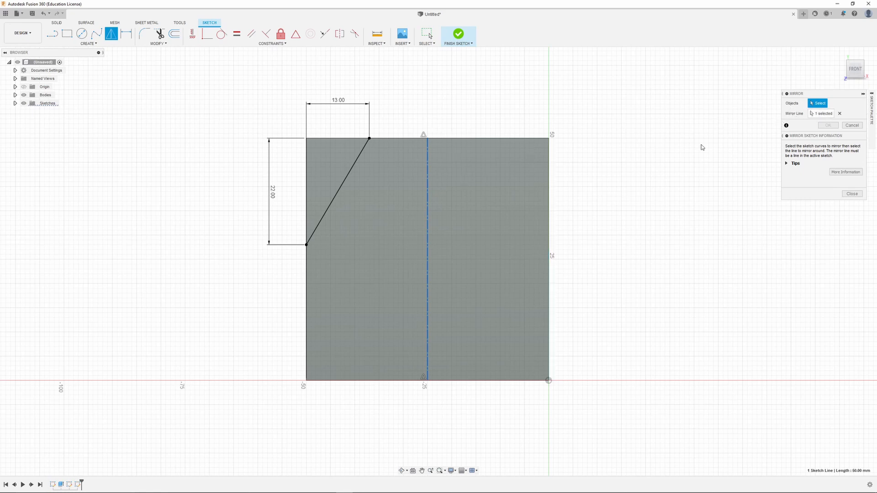
pyautogui.click(839, 114)
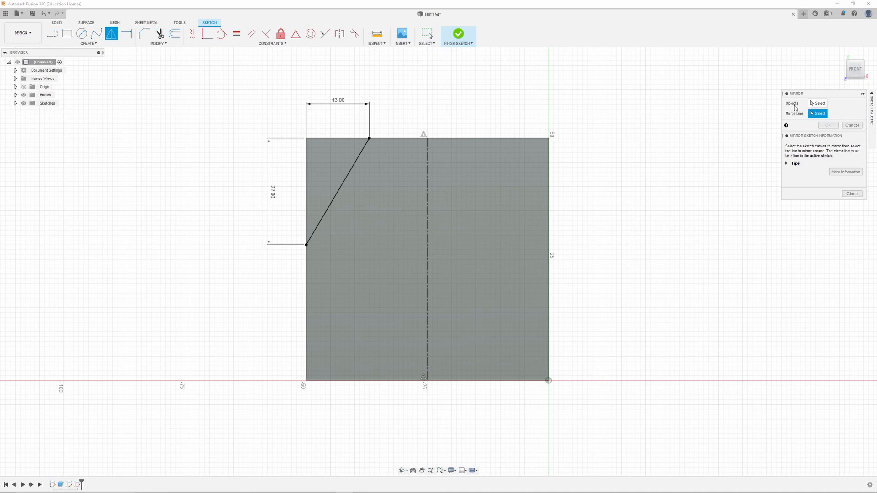
pyautogui.click(815, 103)
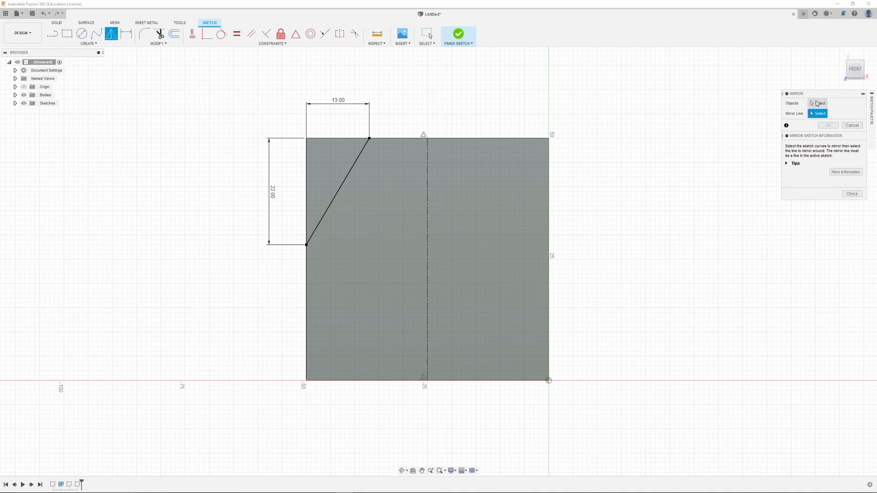
pyautogui.click(359, 156)
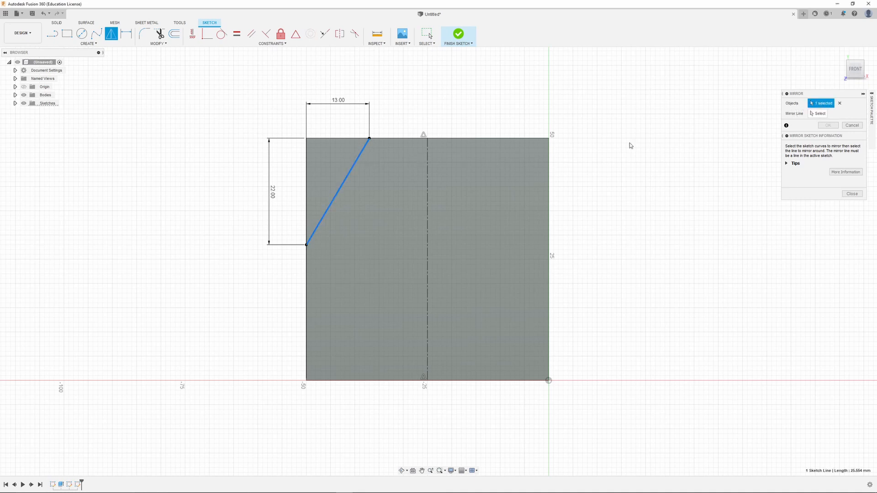
pyautogui.click(814, 114)
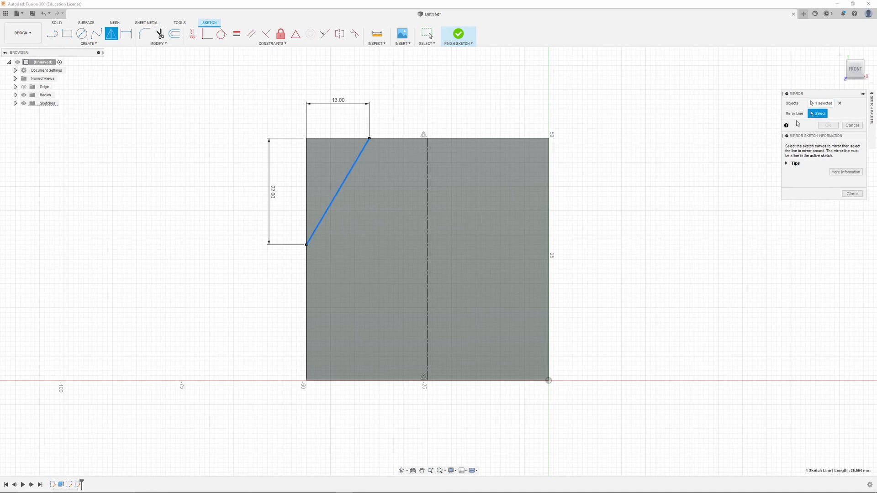
pyautogui.click(427, 179)
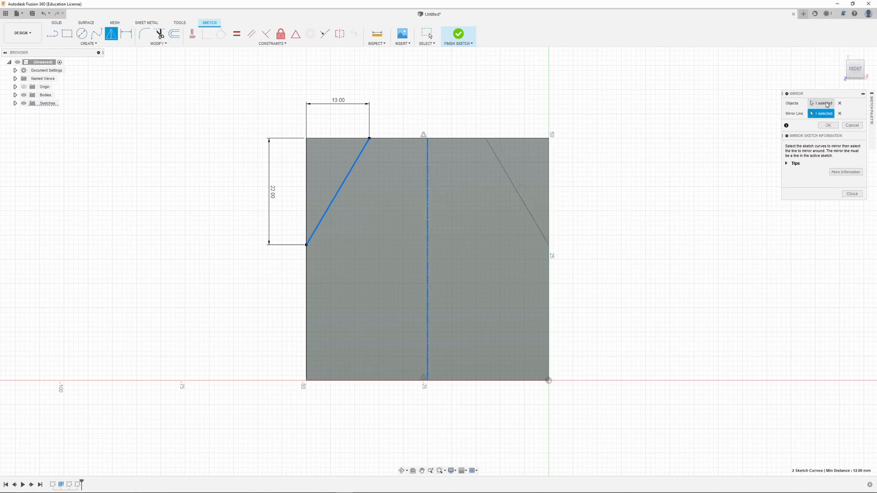
pyautogui.click(828, 126)
pyautogui.click(828, 126)
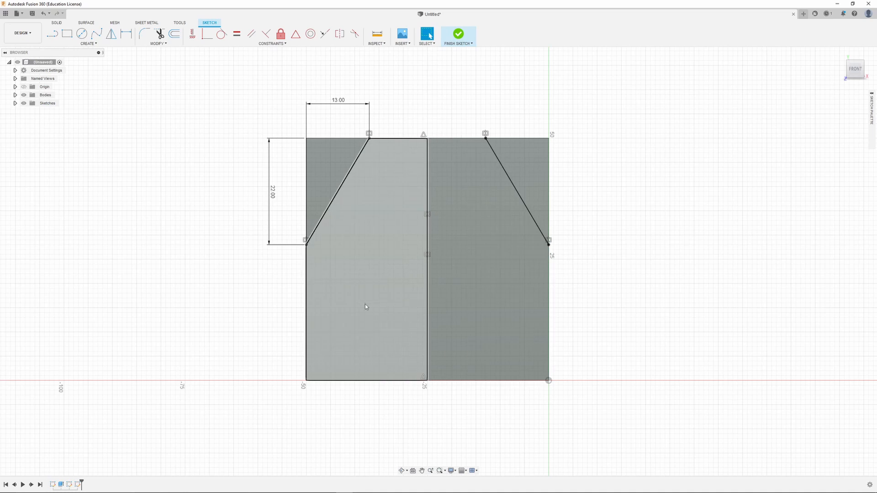
pyautogui.click(67, 33)
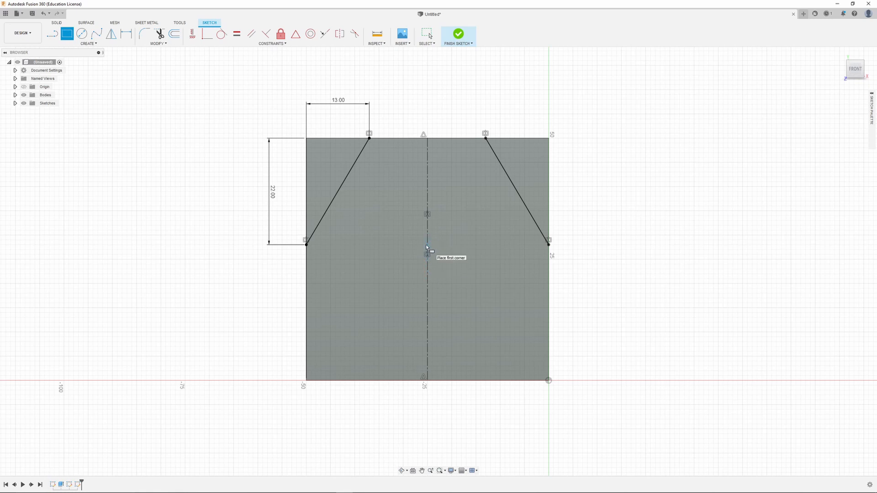
pyautogui.click(457, 240)
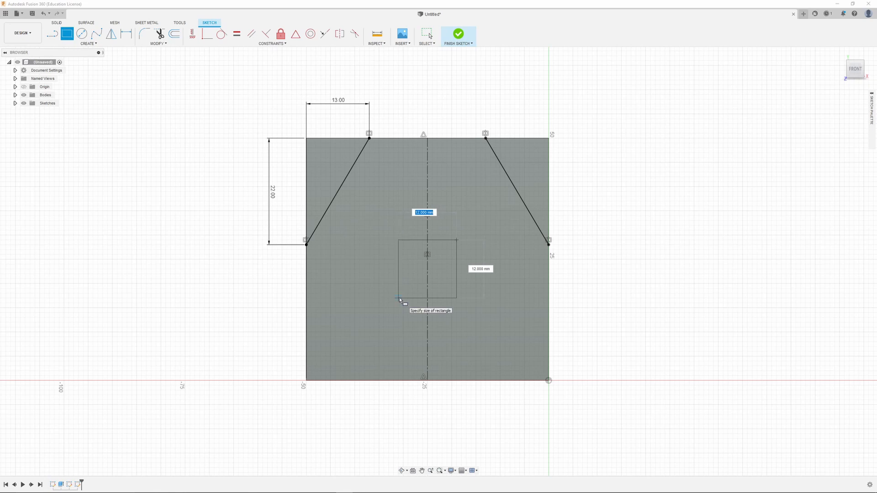
pyautogui.press('Escape')
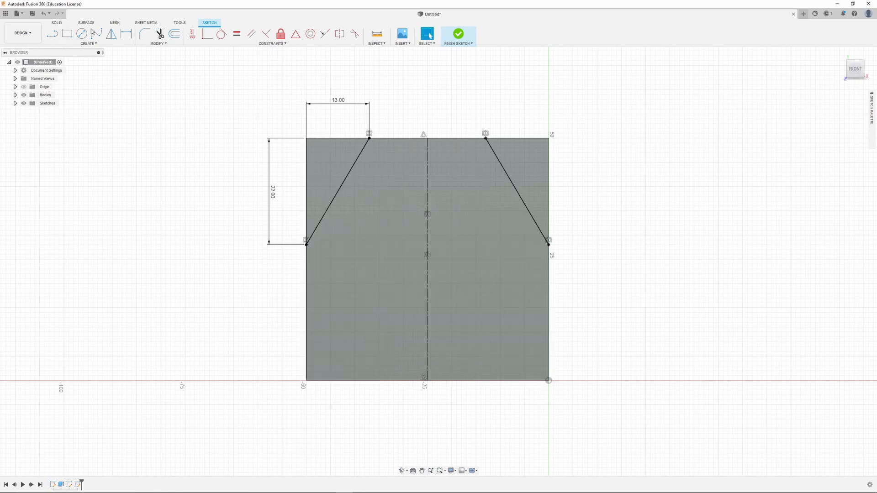
# Sketch an upright rectangle about 8.5 mm wide on the face's left half, with its right edge on the vertical centerline.
pyautogui.click(67, 33)
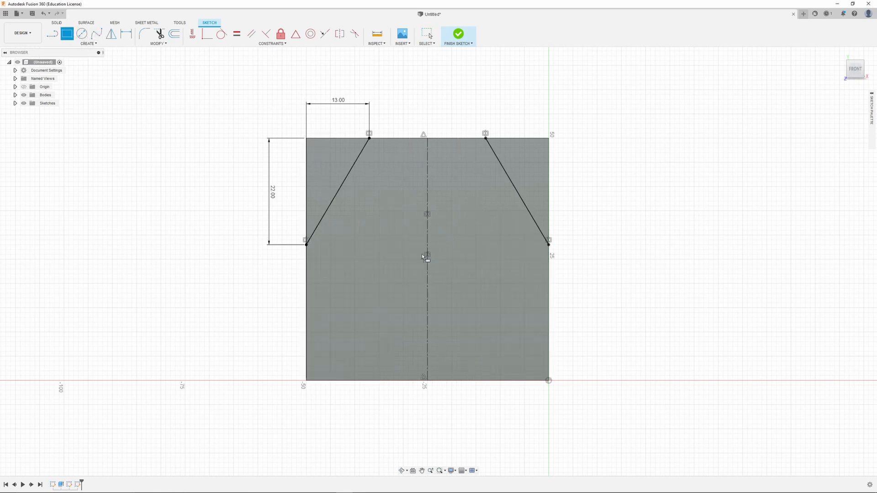
pyautogui.click(428, 240)
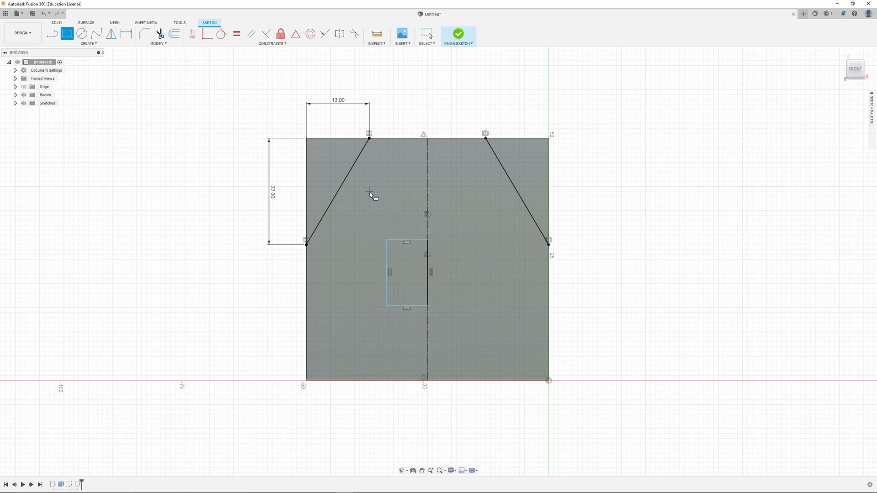
# Try to dimension the width of the rectangle beside the centerline.
pyautogui.click(126, 36)
pyautogui.click(416, 240)
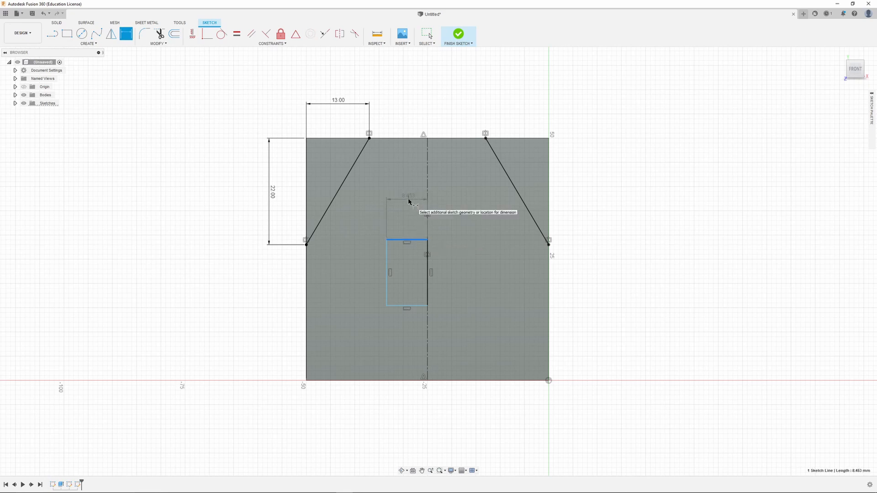
pyautogui.click(410, 198)
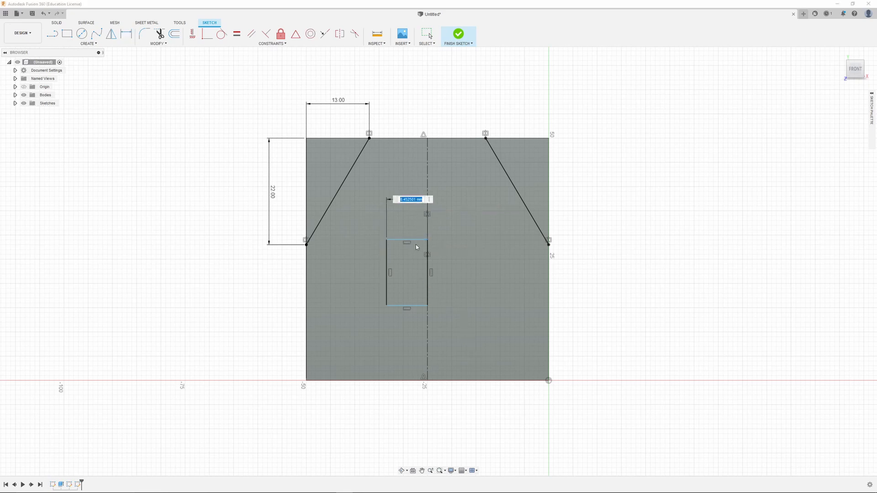
pyautogui.press('Return')
pyautogui.hotkey('ctrl', 'z')
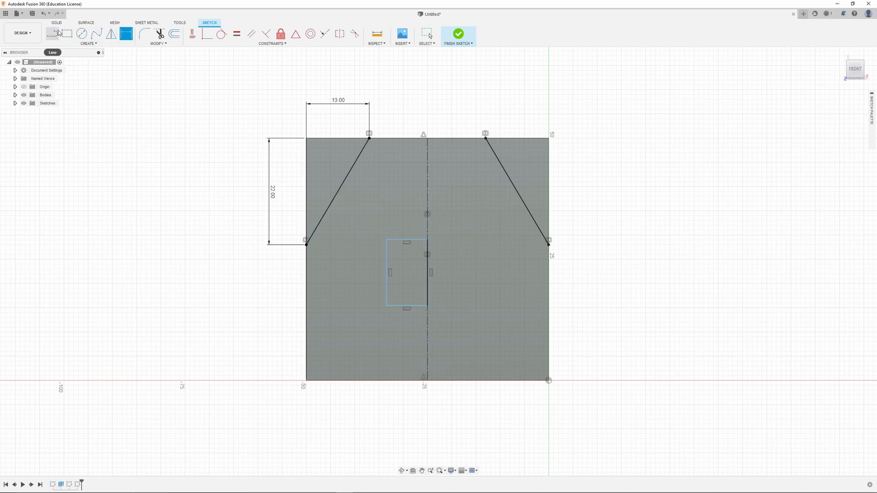
# Mirror the rectangle's top, left and bottom edges about the vertical centerline.
pyautogui.click(111, 34)
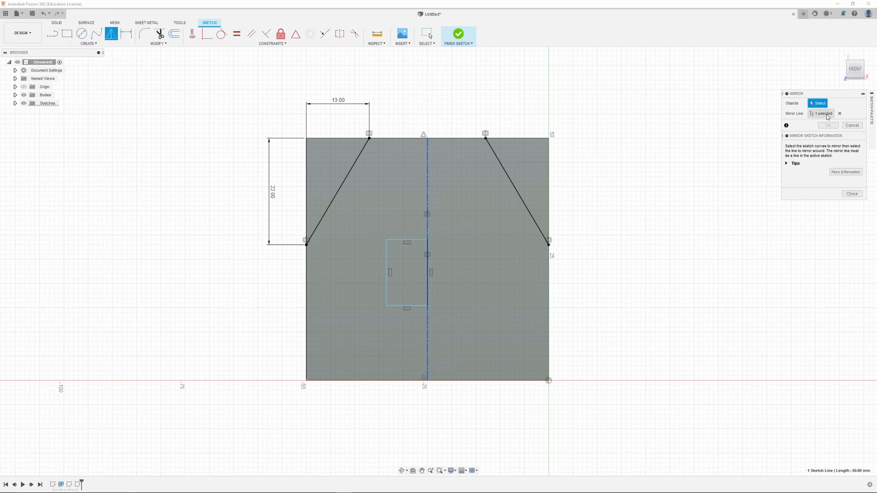
pyautogui.click(840, 113)
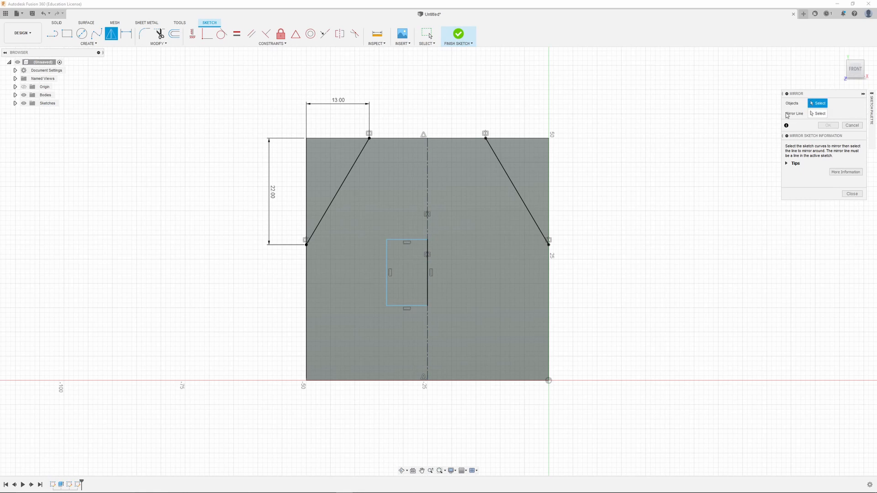
pyautogui.click(392, 240)
pyautogui.click(387, 252)
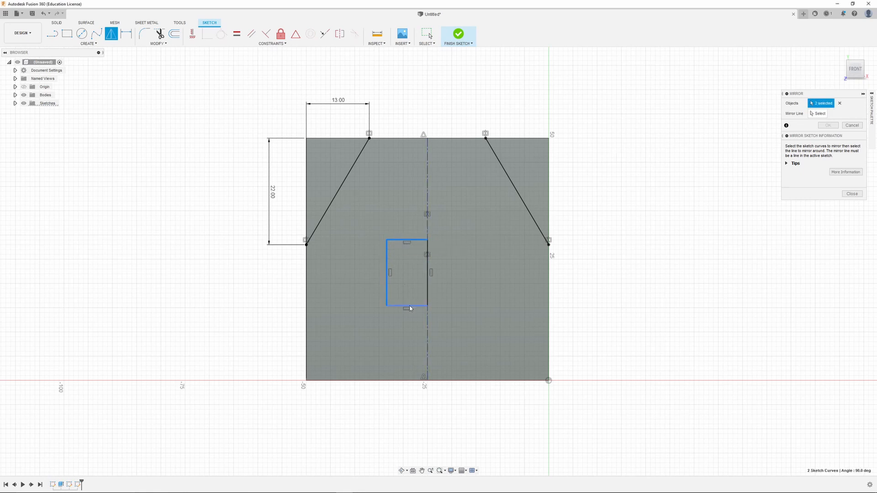
pyautogui.click(410, 307)
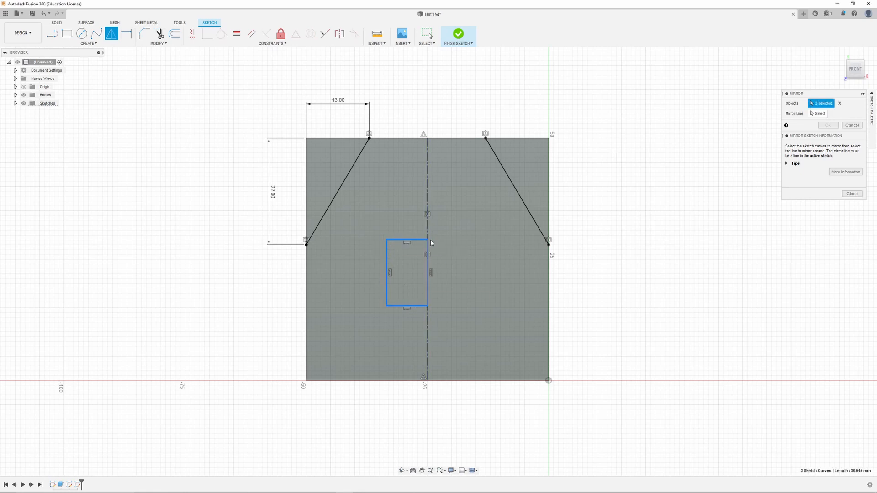
pyautogui.click(817, 114)
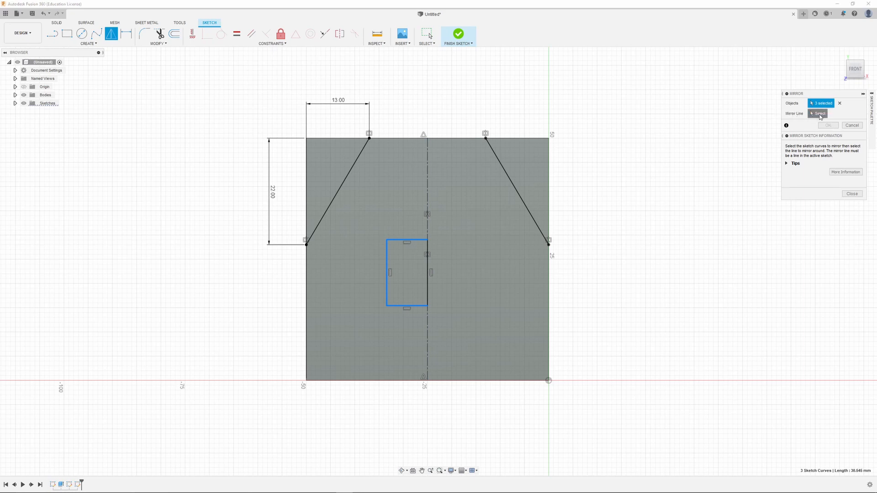
pyautogui.click(427, 171)
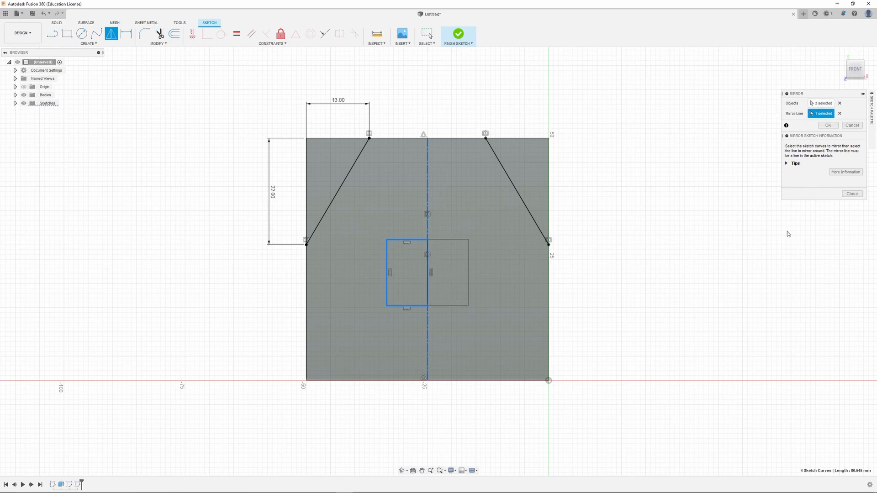
pyautogui.click(828, 125)
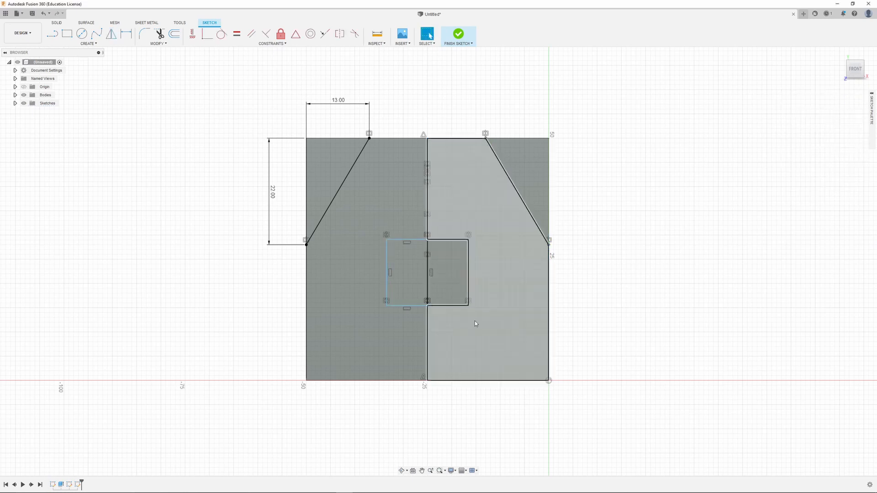
# Trim away the vertical line segment dividing the mirrored rectangle in the middle of the face.
pyautogui.scroll(2, 429, 269)
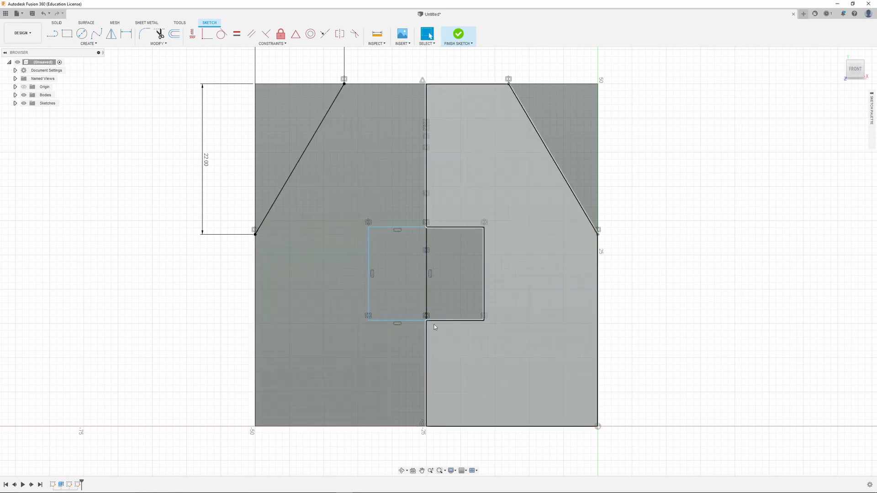
pyautogui.click(426, 263)
pyautogui.click(158, 36)
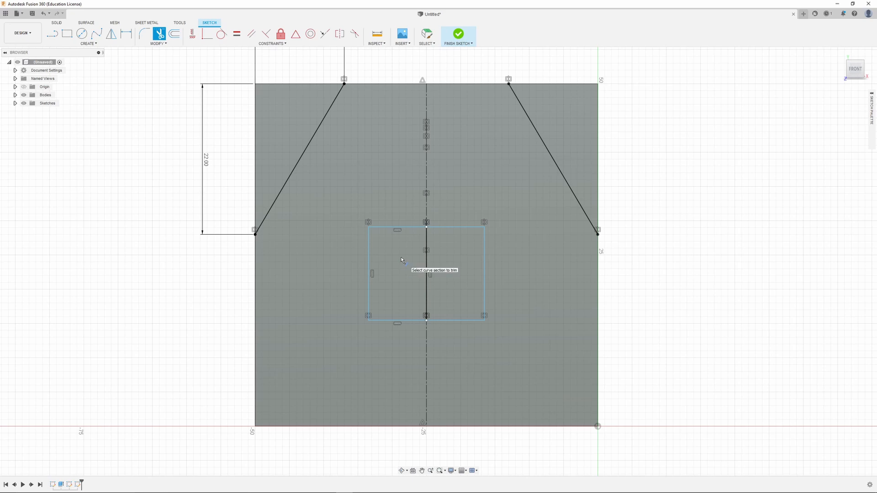
pyautogui.click(425, 269)
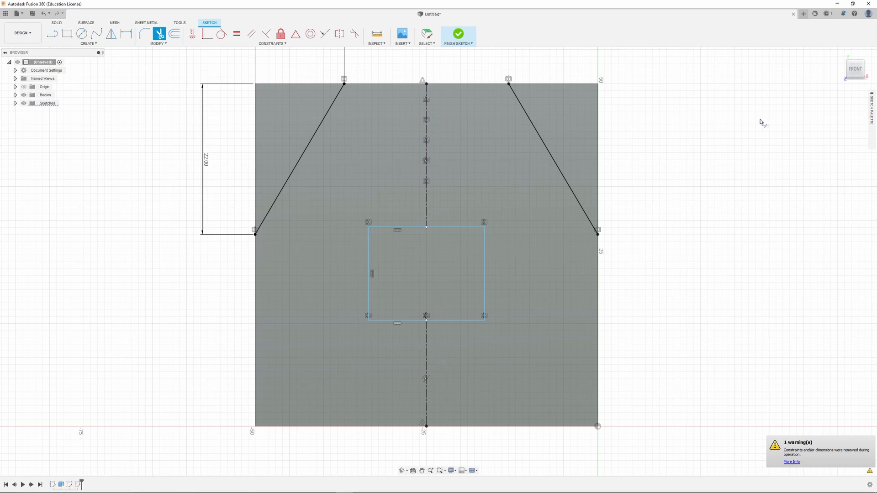
pyautogui.click(872, 109)
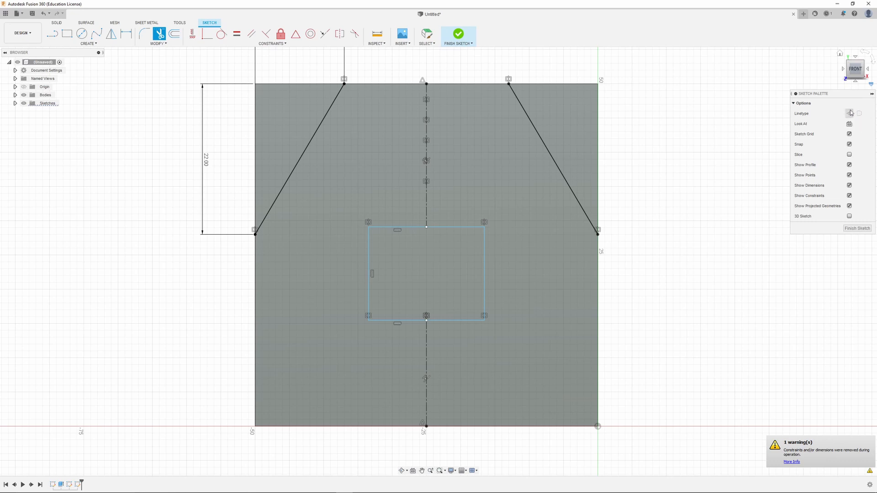
pyautogui.click(871, 94)
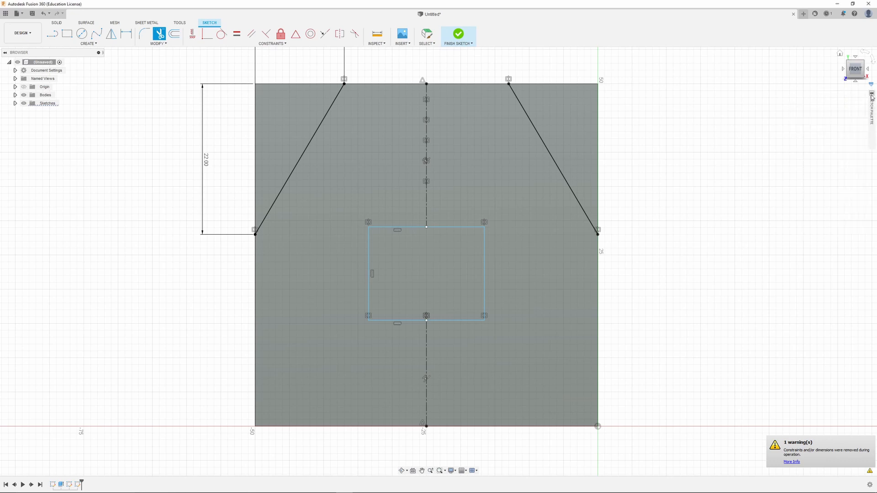
pyautogui.moveTo(872, 124)
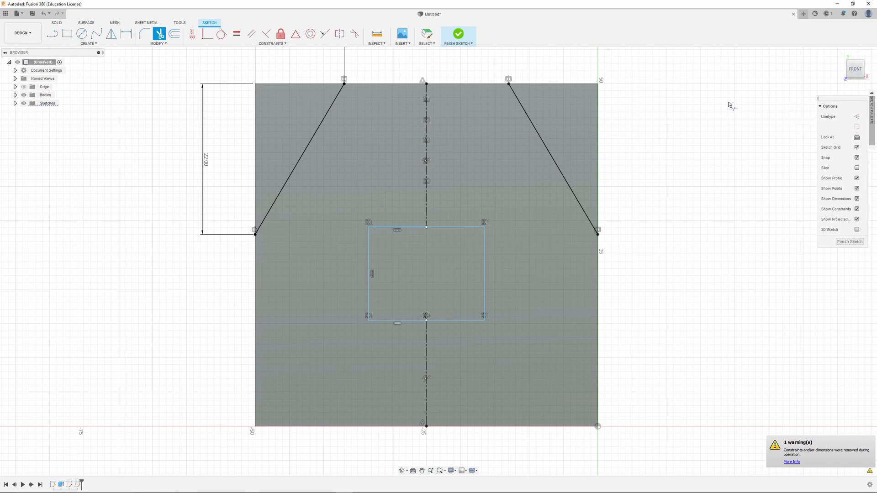
pyautogui.click(873, 94)
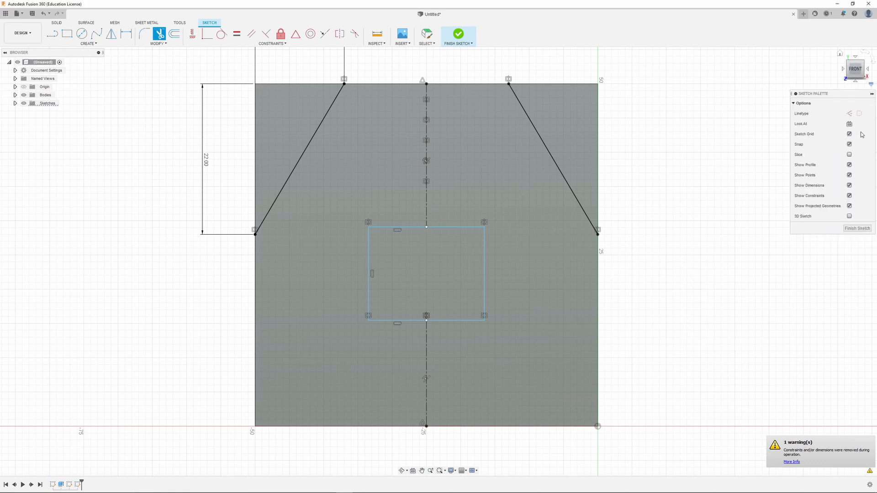
pyautogui.click(872, 94)
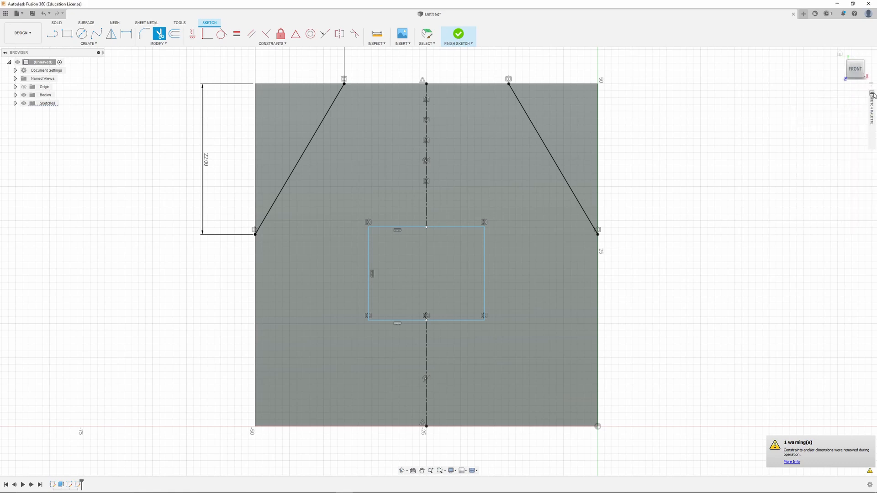
# Finish the front-face sketch containing the diagonal corner lines and the central rectangle.
pyautogui.click(874, 95)
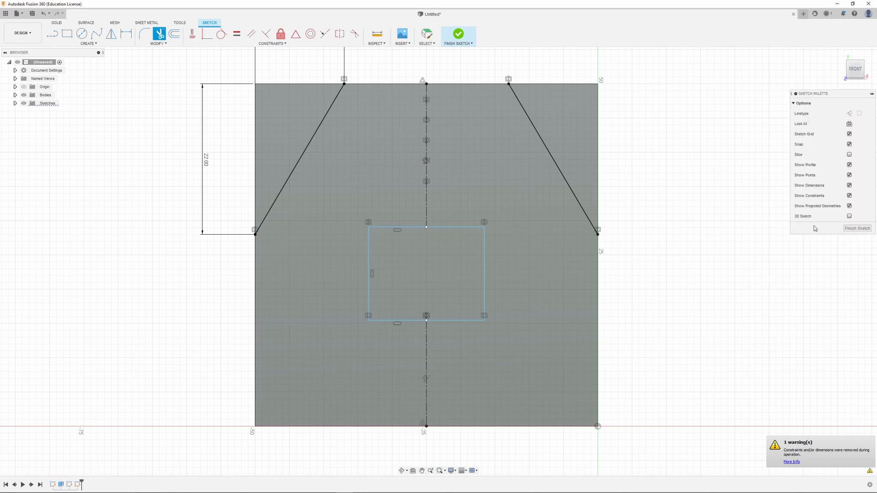
pyautogui.click(859, 229)
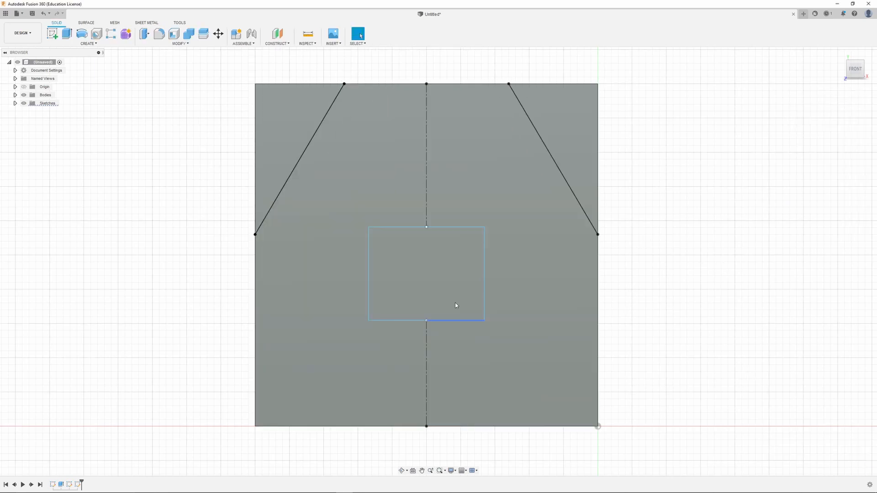
pyautogui.press('F4')
pyautogui.moveTo(385, 269)
pyautogui.mouseDown()
pyautogui.moveTo(410, 268)
pyautogui.moveTo(404, 253)
pyautogui.moveTo(409, 272)
pyautogui.moveTo(388, 280)
pyautogui.mouseUp()
pyautogui.press('Escape')
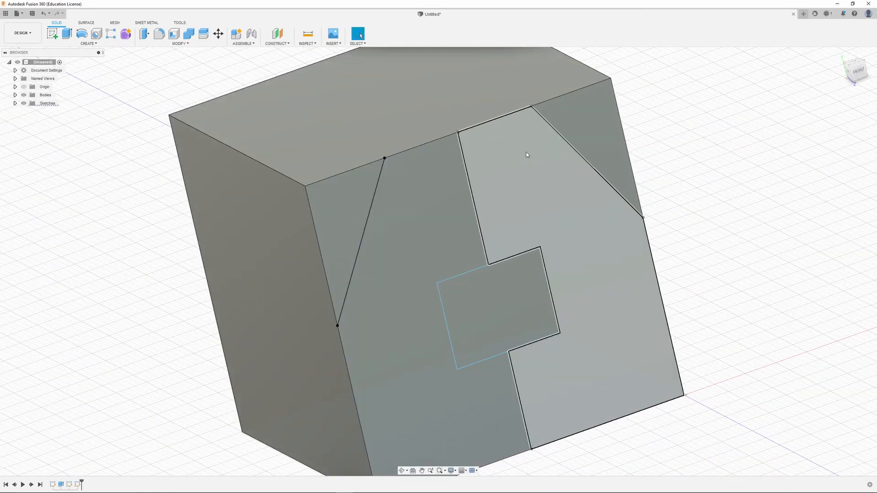
pyautogui.keyDown('shift'); pyautogui.moveTo(530, 306); pyautogui.dragTo(518, 330, button='middle'); pyautogui.keyUp('shift')
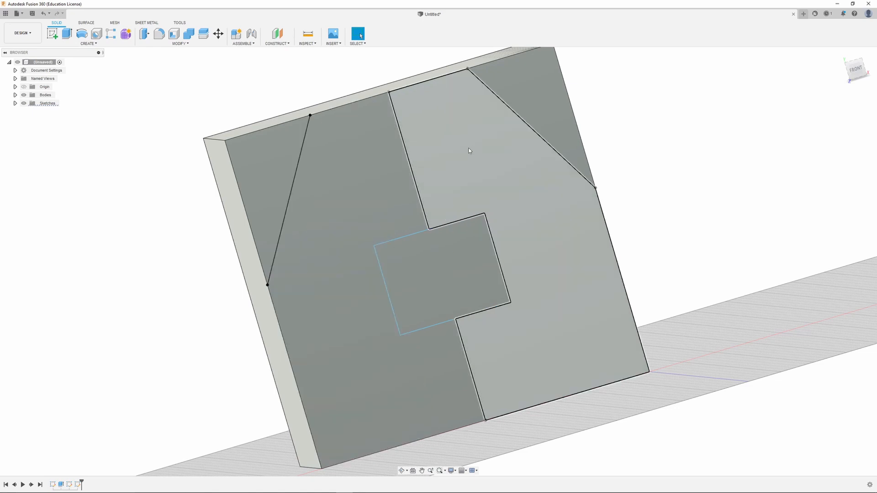
# Extrude both front-face profiles surrounding the central rectangle 10 mm into the cube, with the operation set to Cut.
pyautogui.keyDown('shift'); pyautogui.moveTo(683, 311); pyautogui.dragTo(727, 315, button='middle'); pyautogui.keyUp('shift')
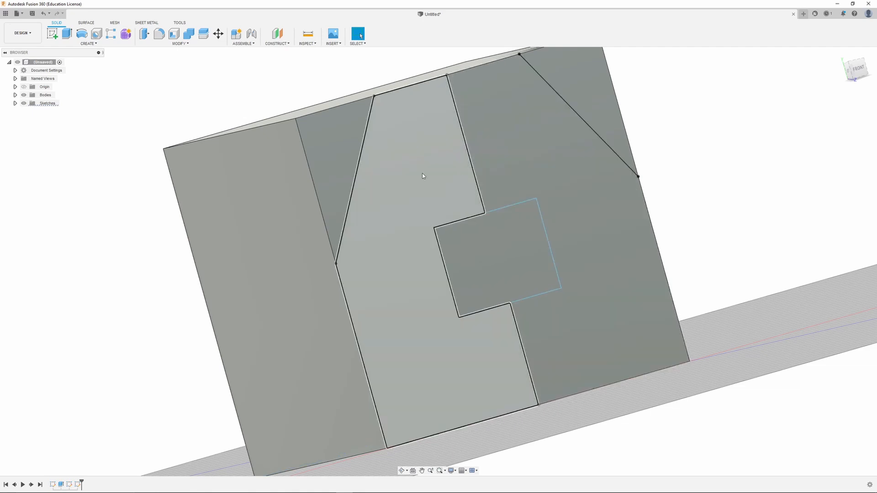
pyautogui.click(67, 34)
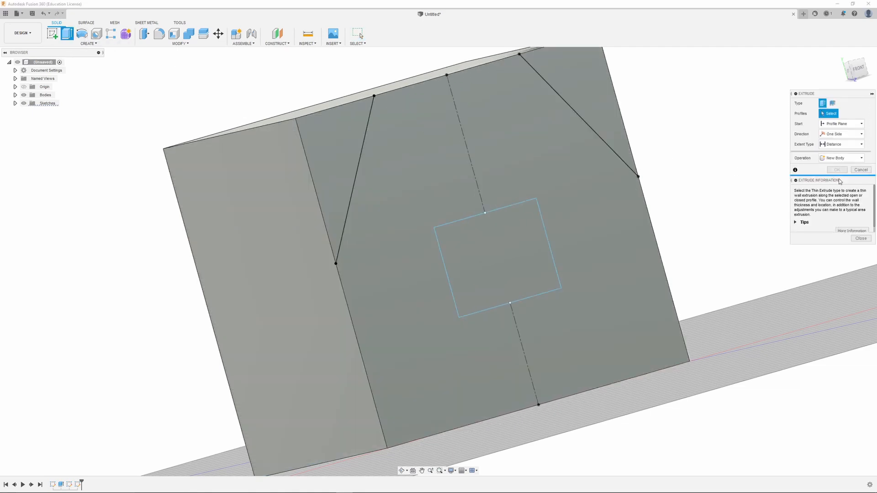
pyautogui.click(432, 180)
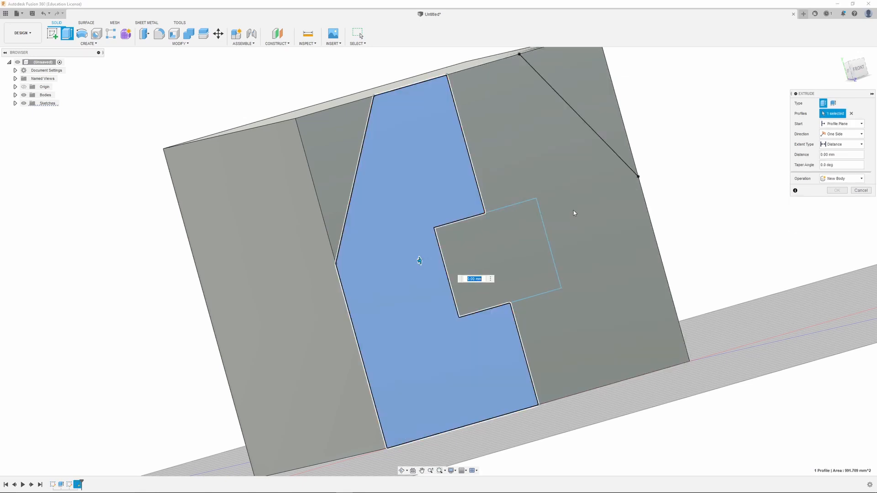
pyautogui.click(577, 177)
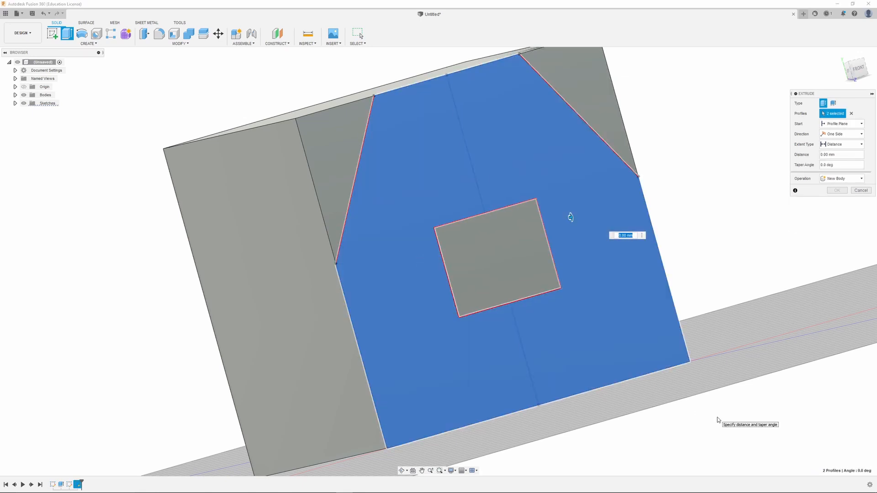
pyautogui.keyDown('shift'); pyautogui.moveTo(467, 347); pyautogui.dragTo(611, 192, button='middle'); pyautogui.keyUp('shift')
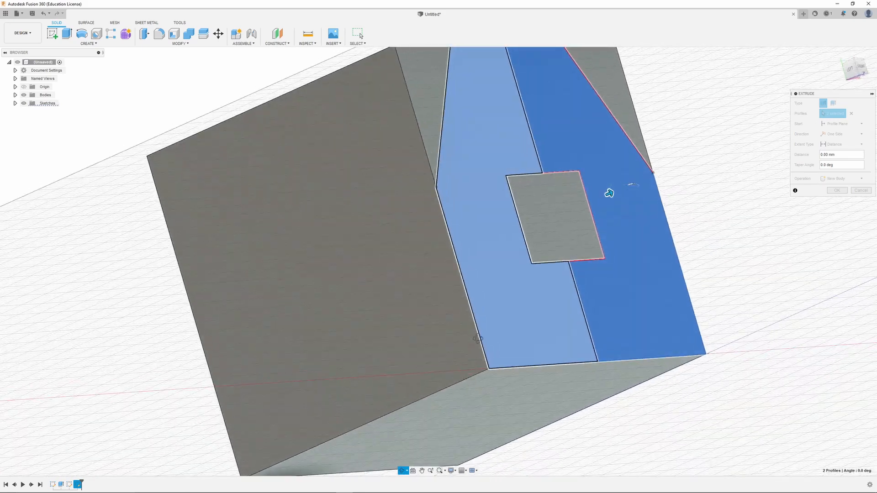
pyautogui.moveTo(610, 193); pyautogui.dragTo(565, 223)
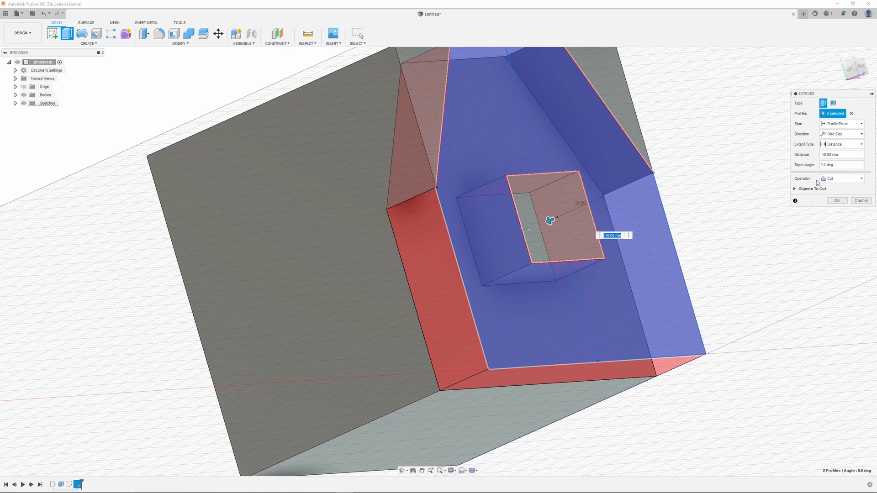
pyautogui.click(838, 178)
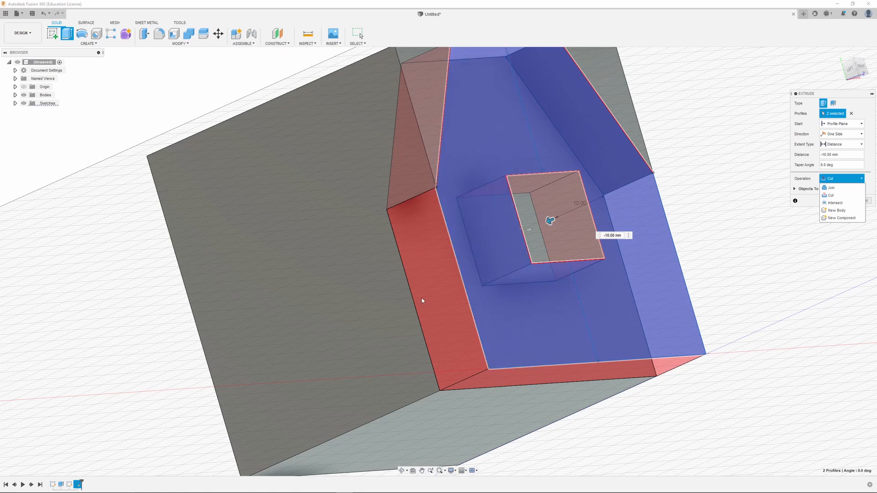
pyautogui.click(833, 198)
pyautogui.scroll(-3, 583, 268)
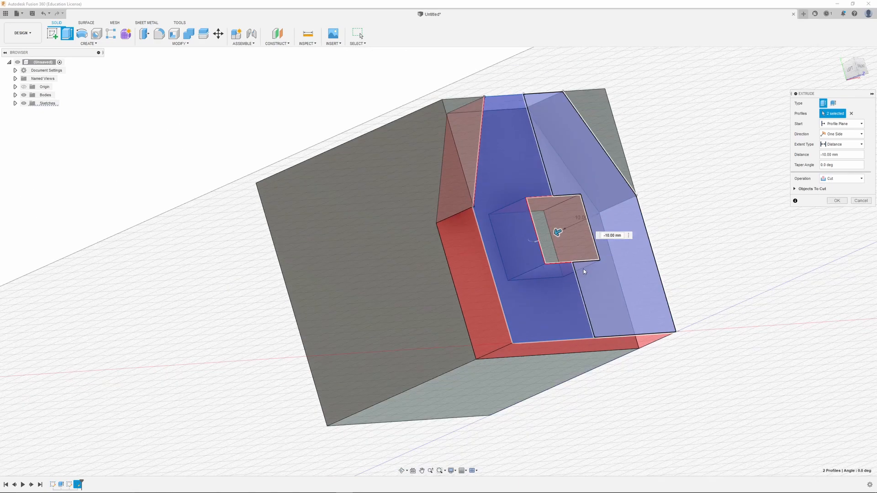
pyautogui.keyDown('shift'); pyautogui.moveTo(587, 203); pyautogui.dragTo(567, 229, button='middle'); pyautogui.keyUp('shift')
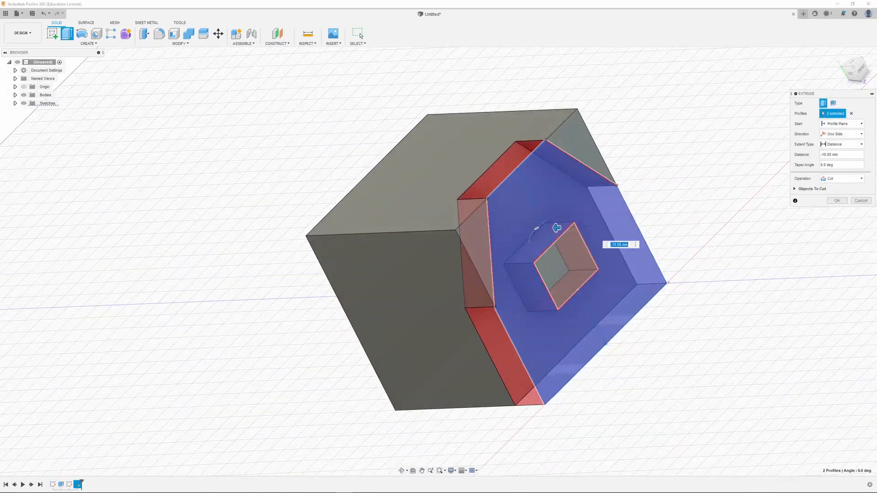
pyautogui.click(838, 180)
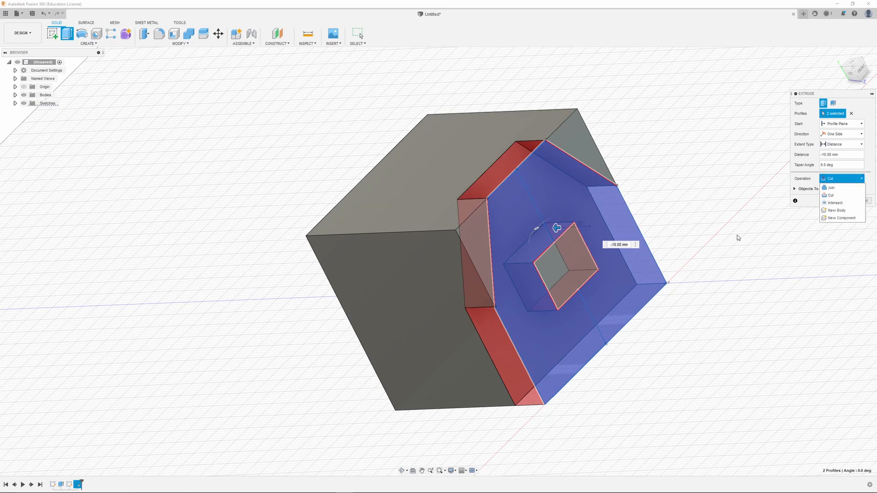
# Try extrusion distances of 5 mm and -5 mm for the two selected front-face profiles.
pyautogui.keyDown('shift'); pyautogui.moveTo(495, 290); pyautogui.dragTo(505, 263, button='middle'); pyautogui.keyUp('shift')
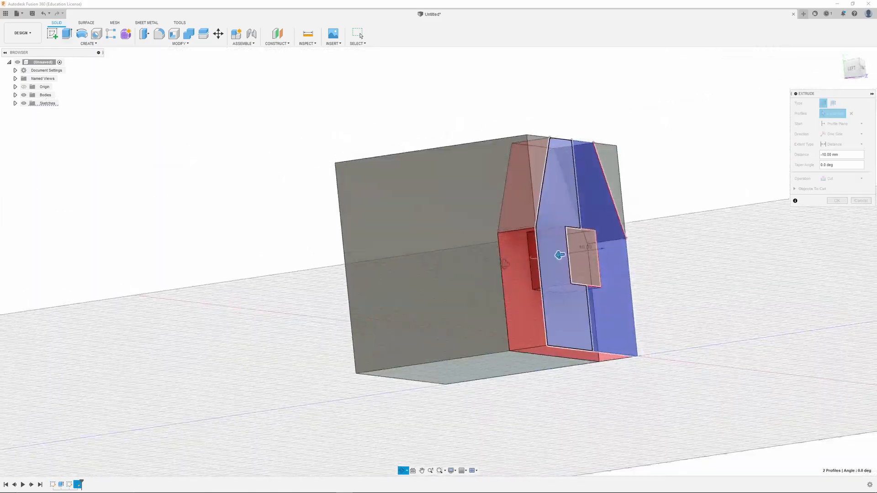
pyautogui.keyDown('shift'); pyautogui.moveTo(560, 255); pyautogui.dragTo(564, 257, button='middle'); pyautogui.keyUp('shift')
pyautogui.moveTo(503, 270)
pyautogui.keyDown('shift'); pyautogui.mouseDown(button='middle')
pyautogui.moveTo(525, 269)
pyautogui.moveTo(498, 270)
pyautogui.mouseUp(button='middle'); pyautogui.keyUp('shift')
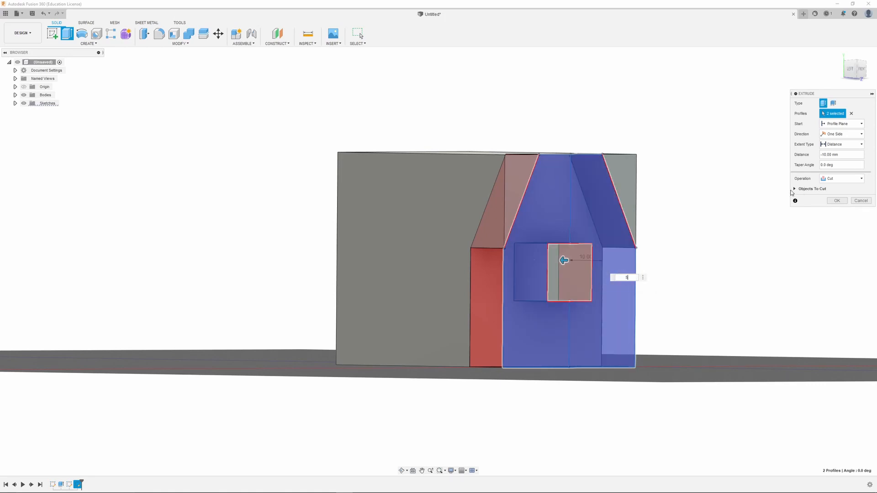
pyautogui.press('Return')
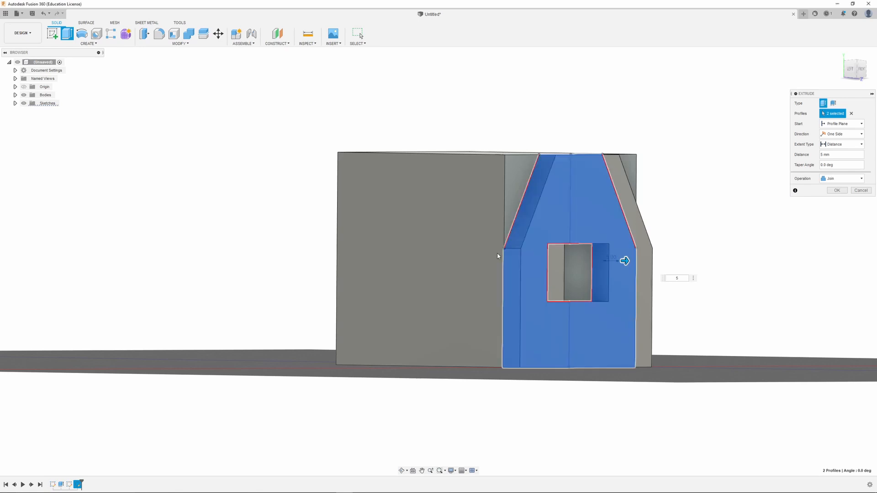
pyautogui.keyDown('shift'); pyautogui.moveTo(660, 155); pyautogui.dragTo(578, 261, button='middle'); pyautogui.keyUp('shift')
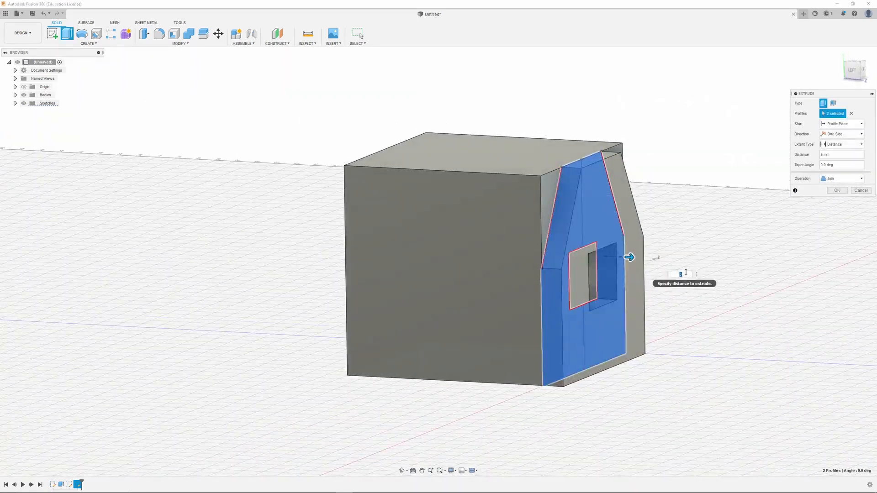
pyautogui.keyDown('shift'); pyautogui.moveTo(679, 274); pyautogui.dragTo(576, 276, button='middle'); pyautogui.keyUp('shift')
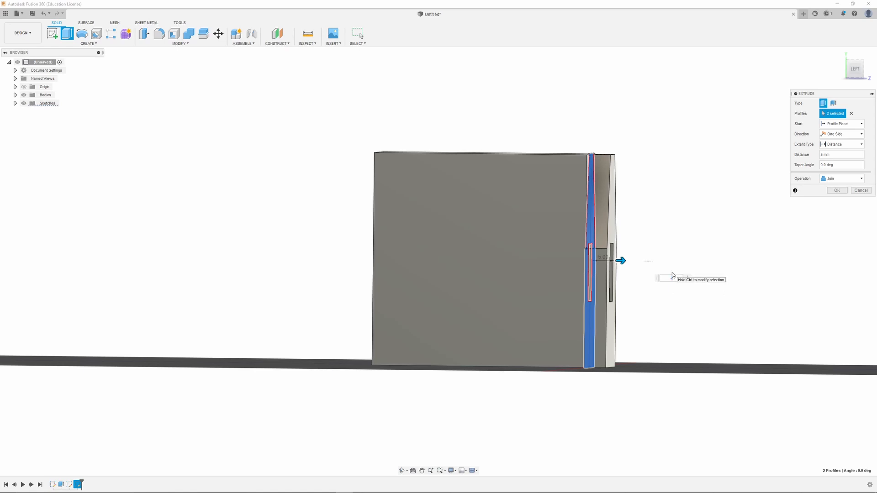
pyautogui.write('-5')
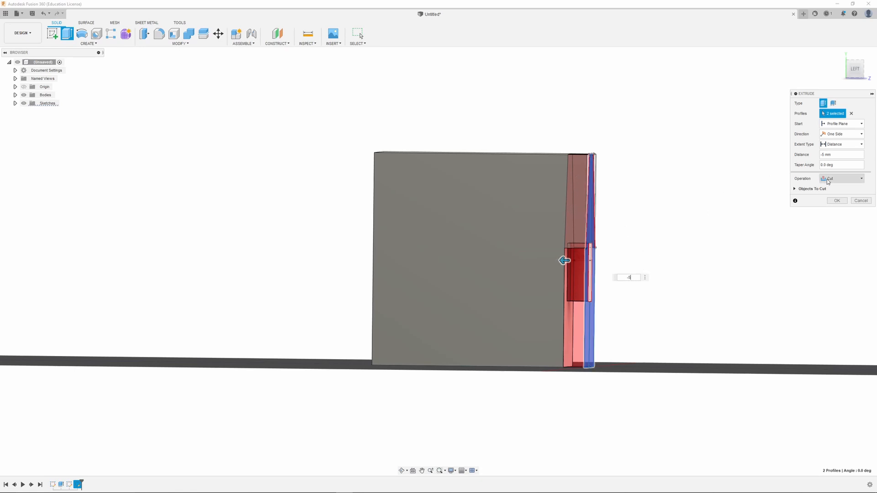
# Set the extrusion distance to -7 mm and complete the cut into the cube's front face.
pyautogui.keyDown('shift'); pyautogui.moveTo(627, 299); pyautogui.dragTo(649, 324, button='middle'); pyautogui.keyUp('shift')
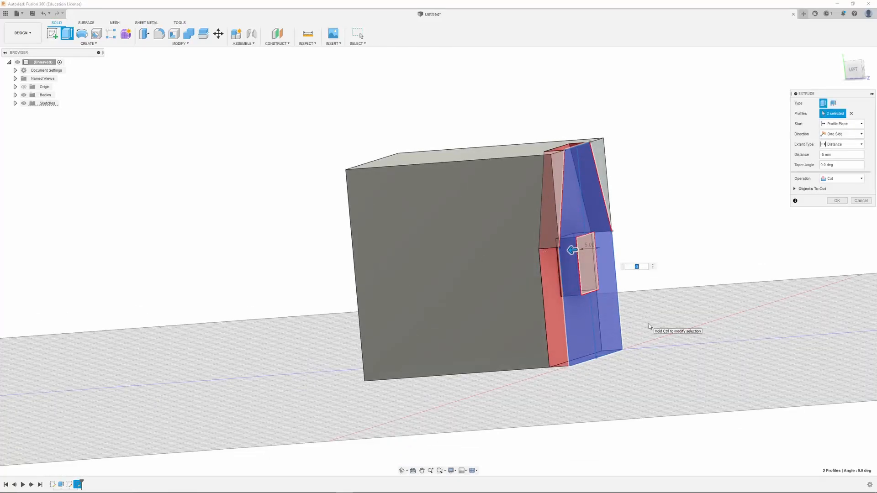
pyautogui.write('7')
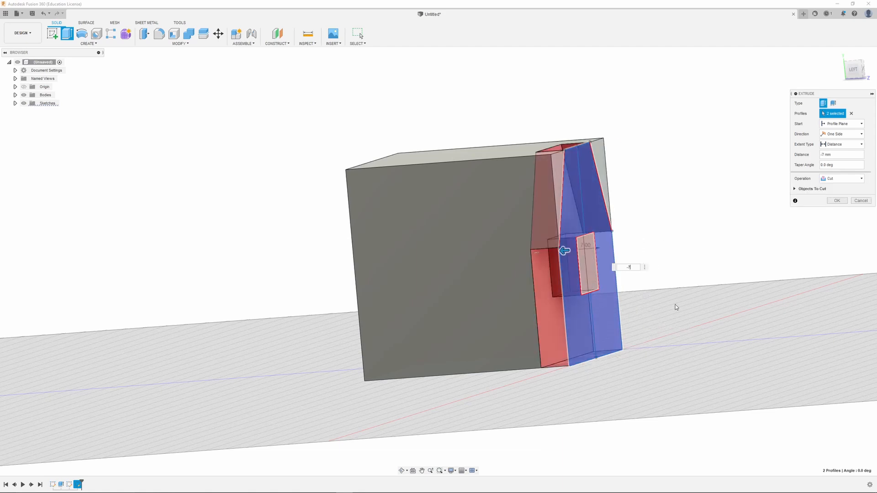
pyautogui.keyDown('shift'); pyautogui.moveTo(484, 275); pyautogui.dragTo(544, 282, button='middle'); pyautogui.keyUp('shift')
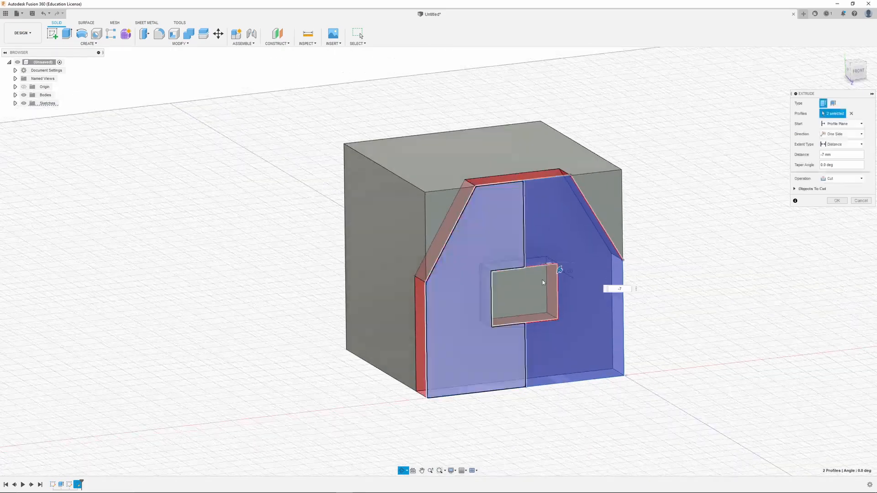
pyautogui.click(837, 201)
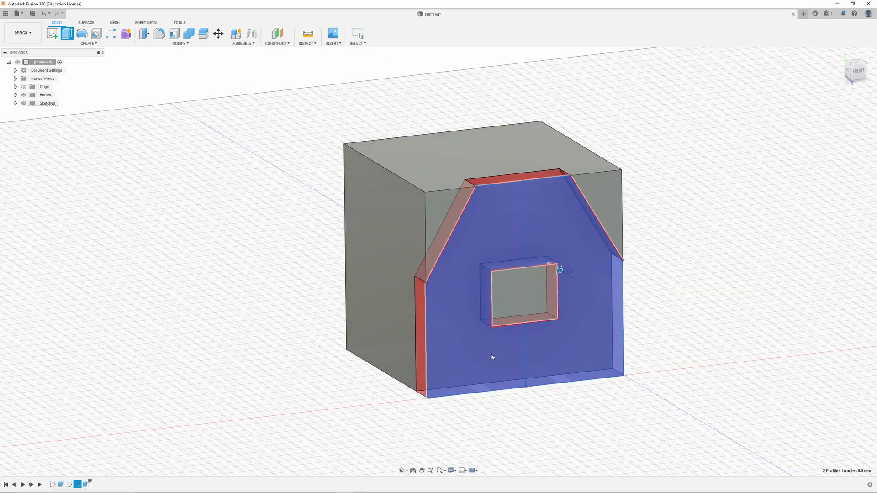
# Create a new sketch on the front face of the raised rectangular block.
pyautogui.keyDown('shift'); pyautogui.moveTo(453, 239); pyautogui.dragTo(391, 251, button='middle'); pyautogui.keyUp('shift')
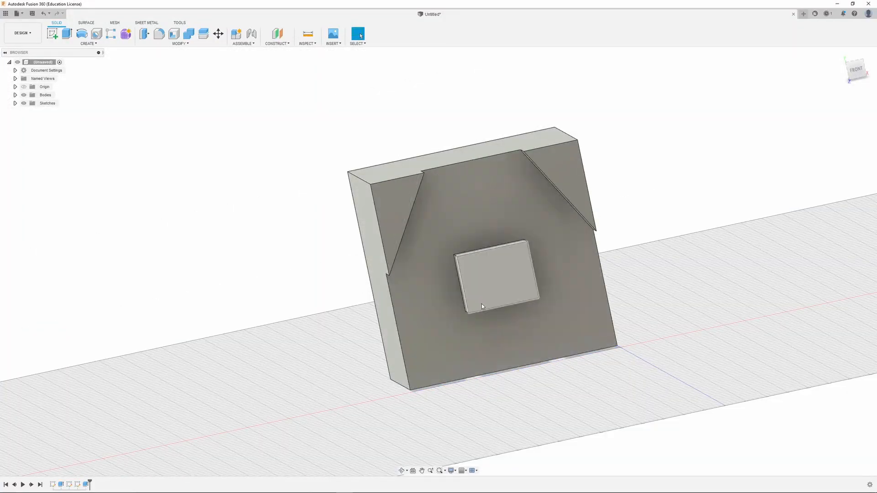
pyautogui.keyDown('shift'); pyautogui.moveTo(438, 342); pyautogui.dragTo(438, 311, button='middle'); pyautogui.keyUp('shift')
pyautogui.keyDown('shift'); pyautogui.moveTo(640, 227); pyautogui.dragTo(460, 349, button='middle'); pyautogui.keyUp('shift')
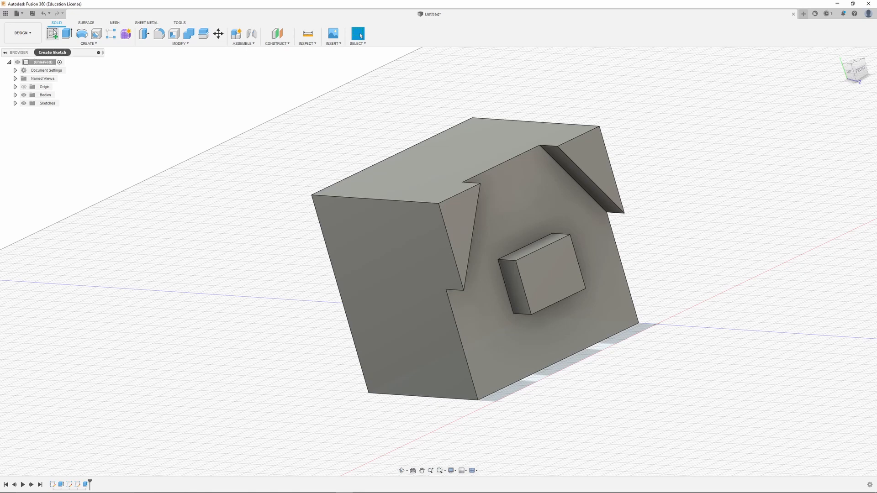
pyautogui.click(53, 34)
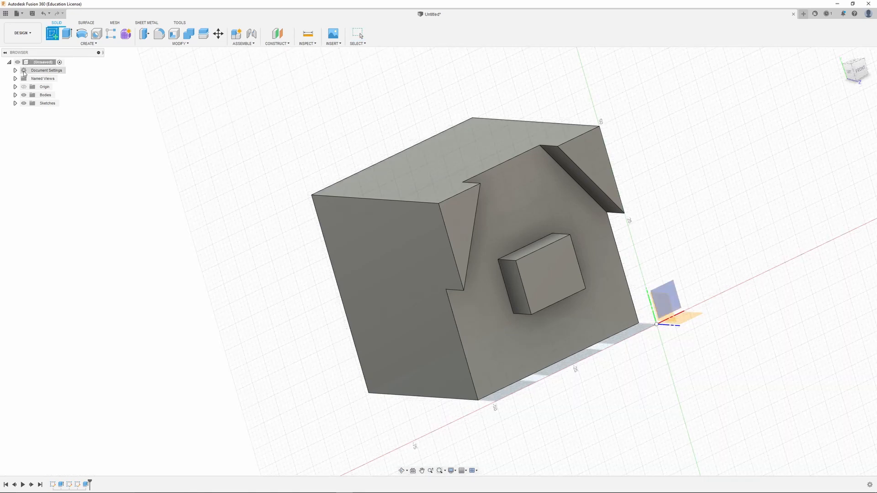
pyautogui.click(557, 275)
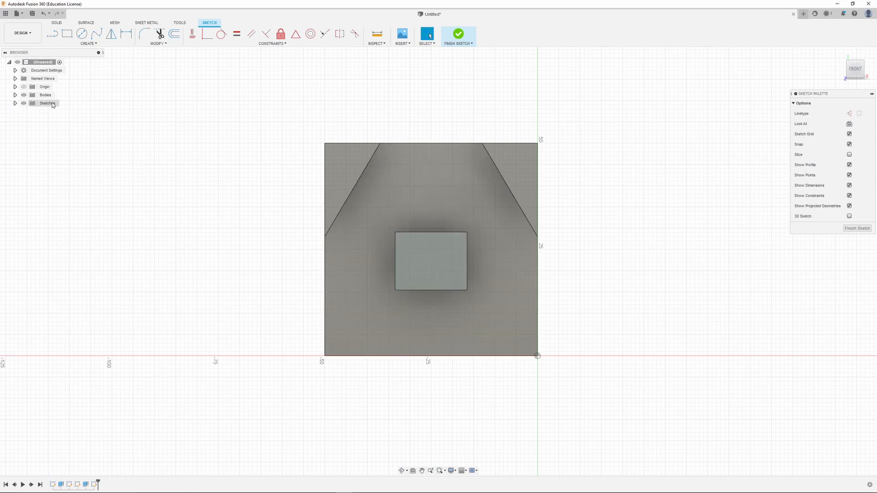
# Temporarily show Sketch3 to examine its lines against the cut body, and hide it again.
pyautogui.click(16, 104)
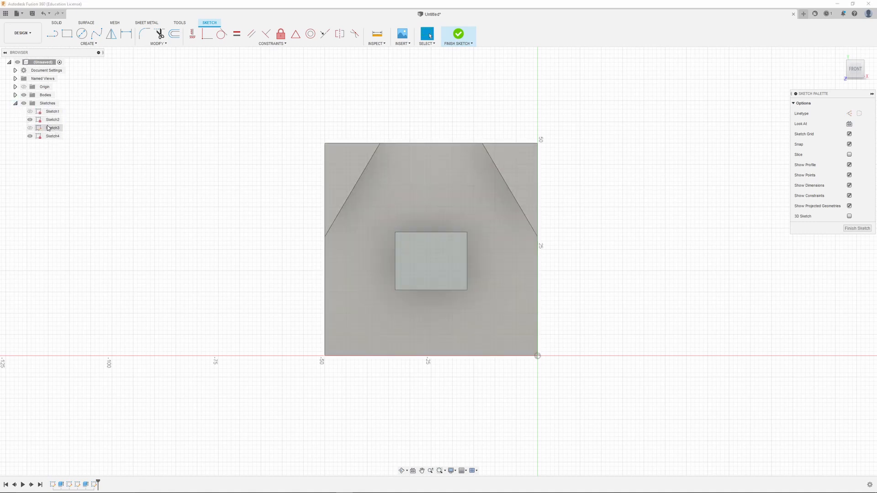
pyautogui.click(16, 103)
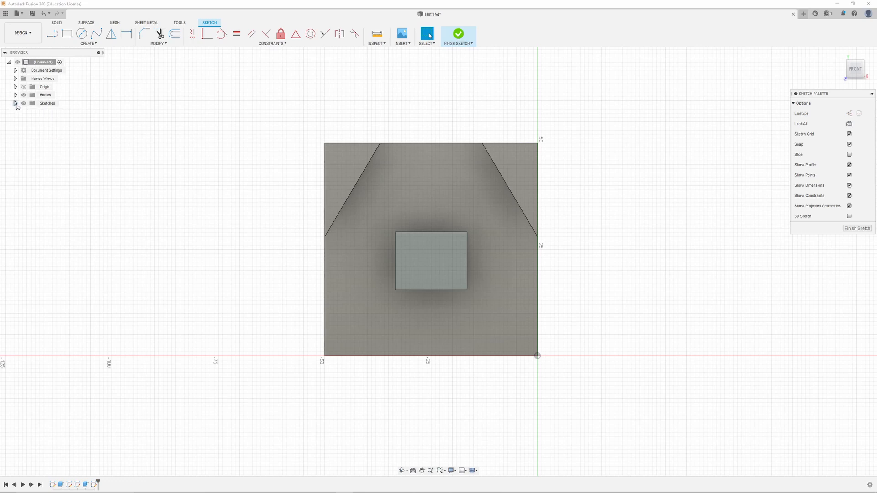
pyautogui.click(16, 104)
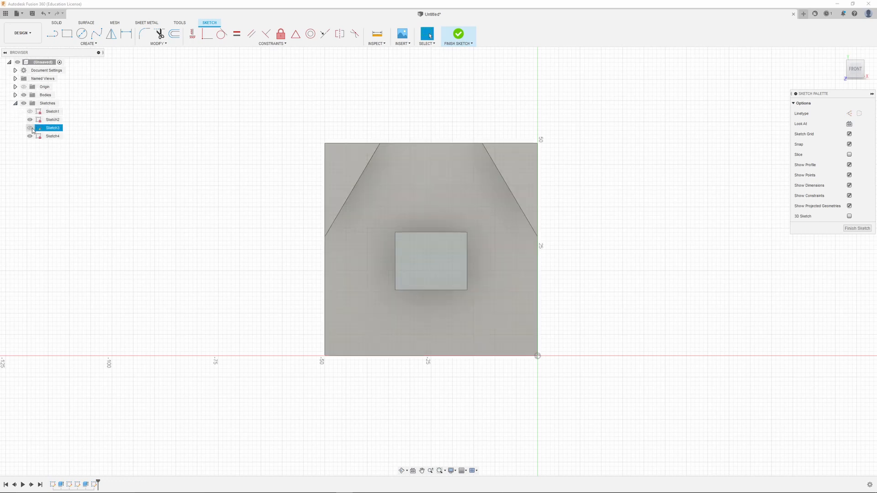
pyautogui.click(32, 128)
pyautogui.keyDown('shift'); pyautogui.moveTo(274, 208); pyautogui.dragTo(290, 209, button='middle'); pyautogui.keyUp('shift')
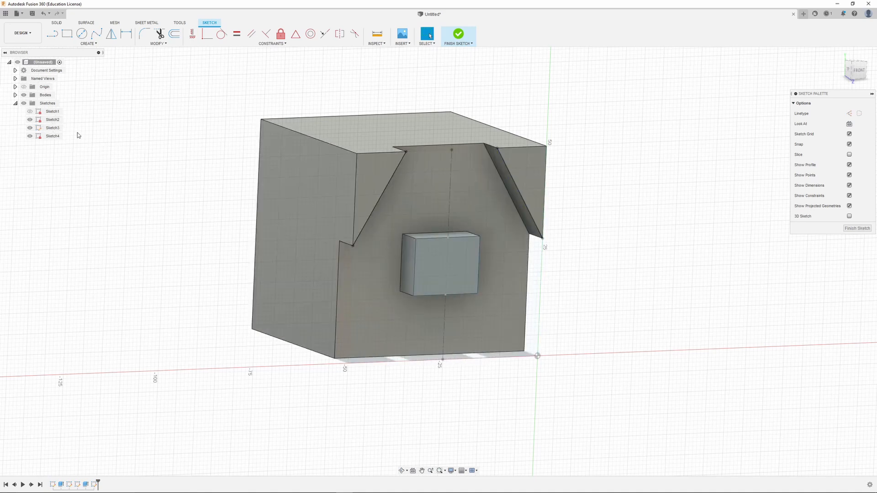
pyautogui.click(36, 128)
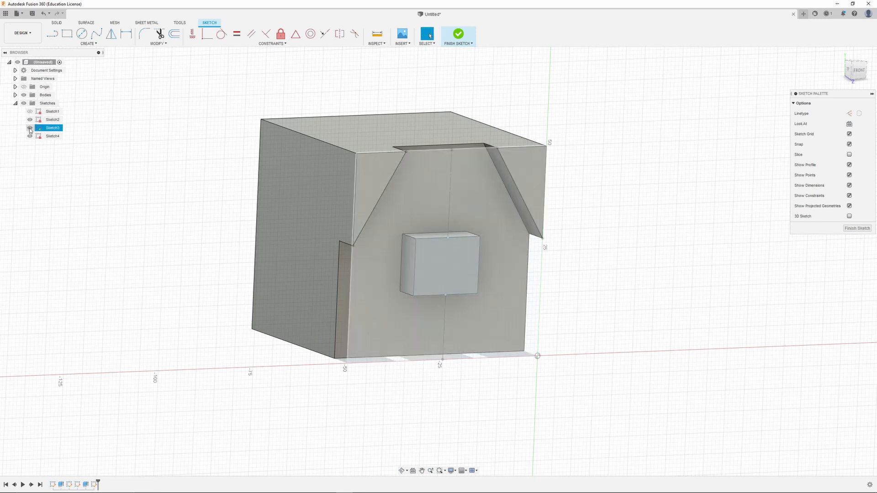
pyautogui.click(29, 129)
pyautogui.click(16, 104)
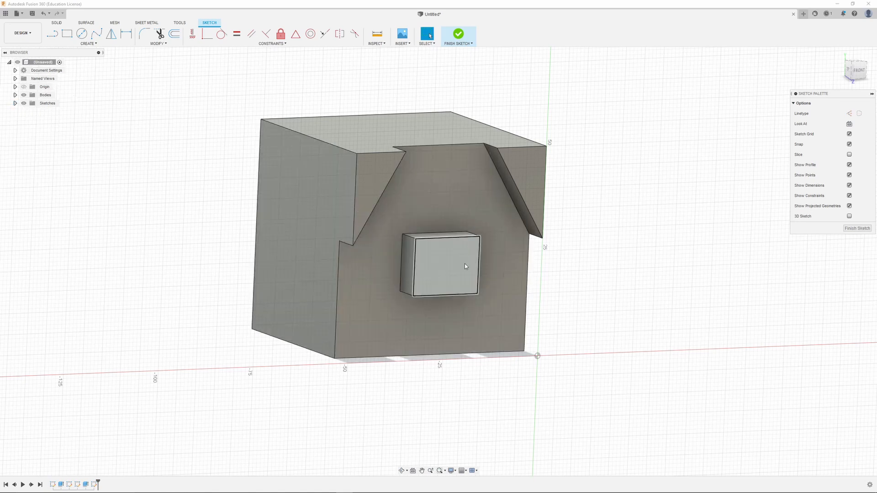
# Draw a vertical centerline between the midpoints of the rectangular block's top and bottom edges in the front view.
pyautogui.click(859, 70)
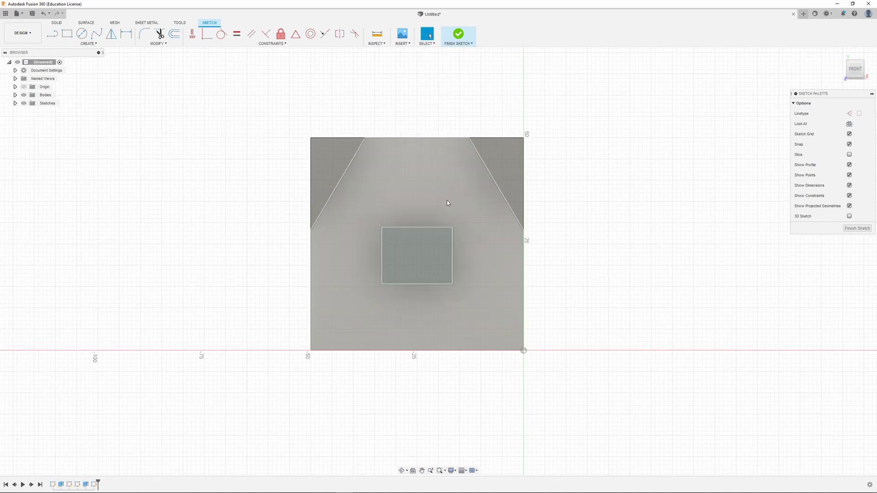
pyautogui.click(67, 34)
pyautogui.click(52, 33)
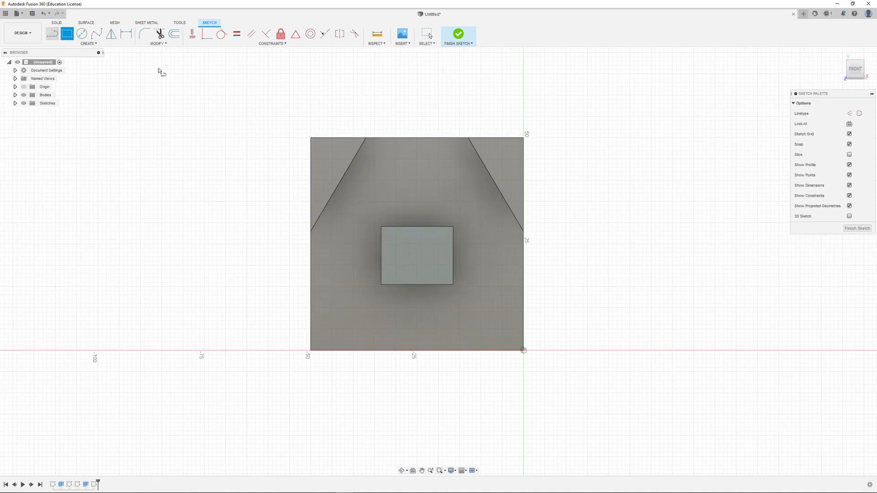
pyautogui.click(859, 113)
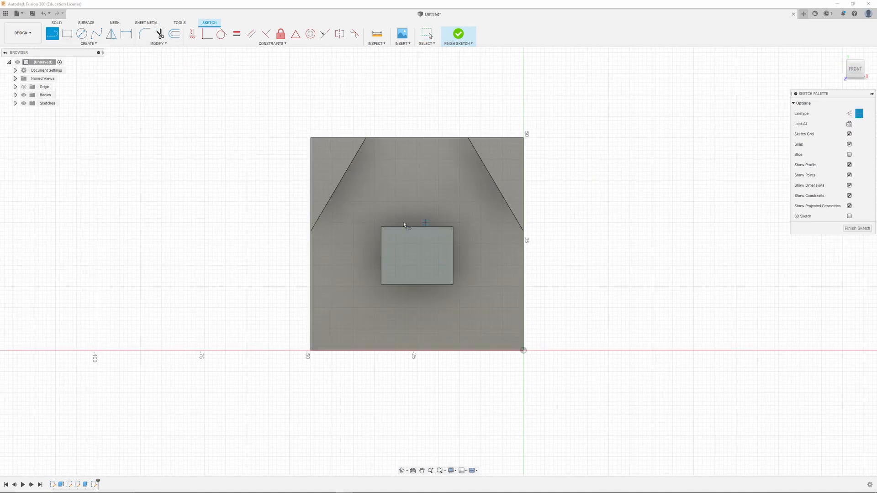
pyautogui.scroll(3, 409, 224)
pyautogui.click(409, 220)
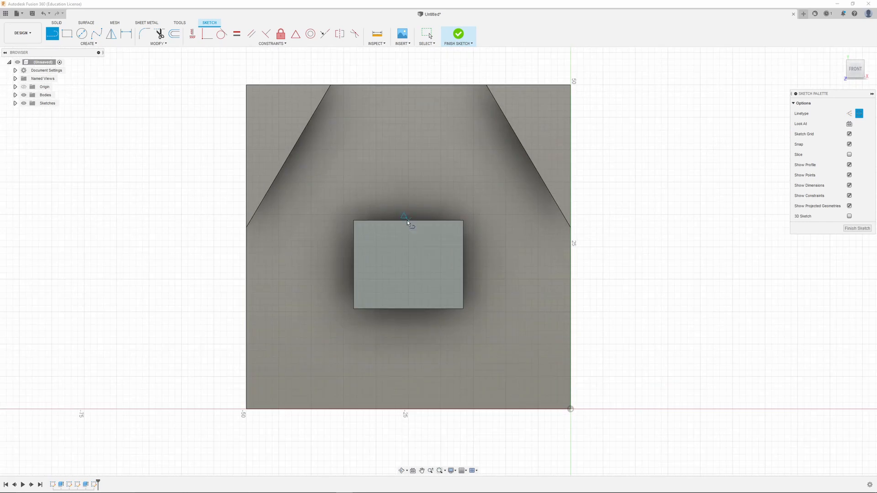
pyautogui.click(408, 309)
# Sketch a narrow upright rectangle about 3 by 8 mm on the block's face, left of the centerline.
pyautogui.press('r')
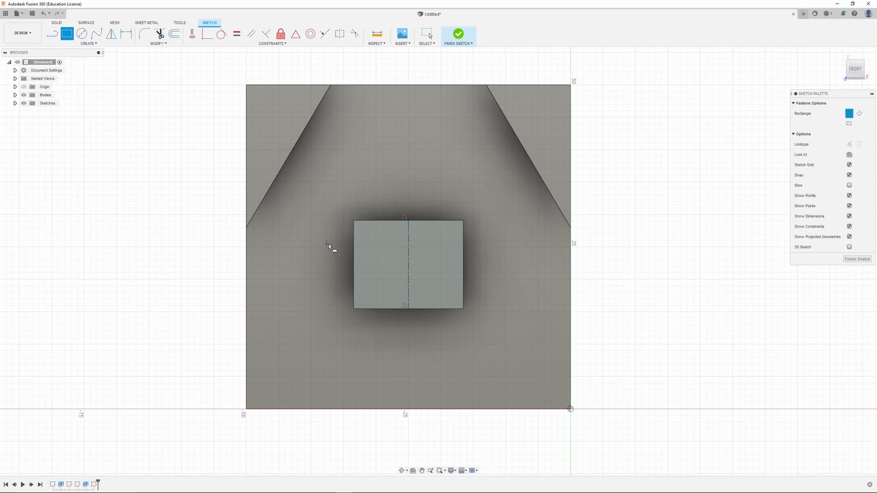
pyautogui.click(390, 234)
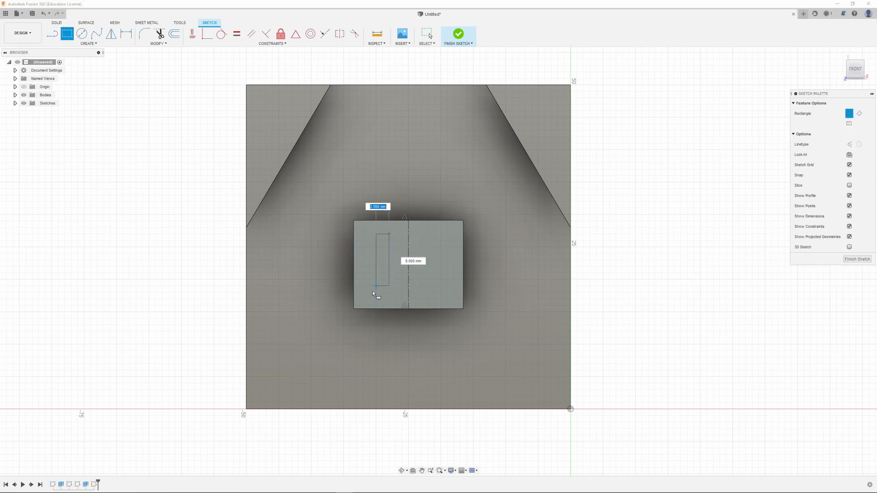
pyautogui.click(369, 286)
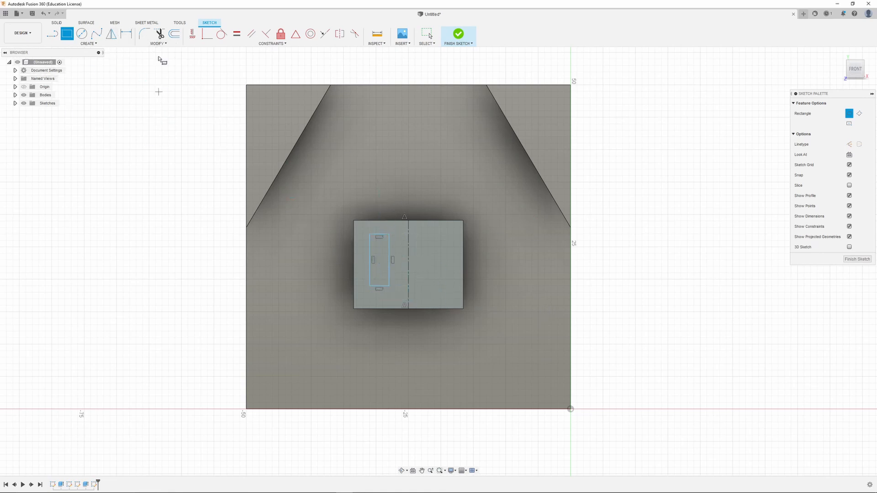
# Dimension the narrow rectangle 3 mm wide and 8 mm high.
pyautogui.click(127, 35)
pyautogui.click(385, 237)
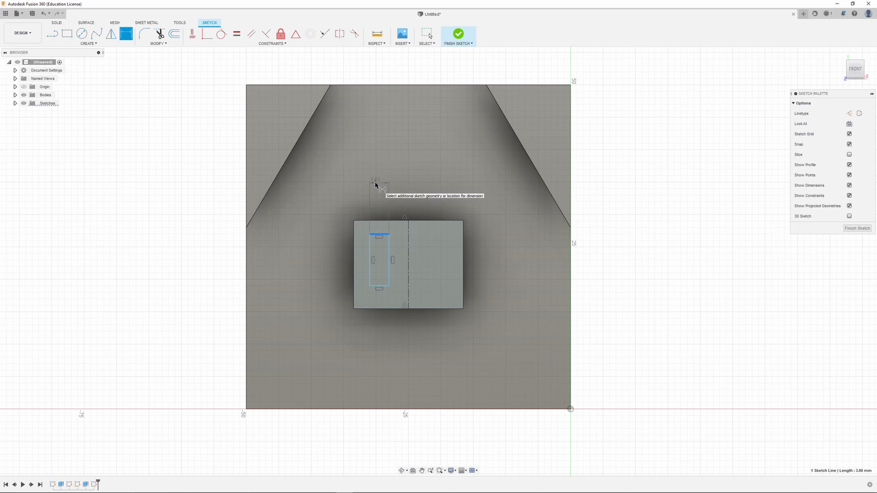
pyautogui.click(379, 186)
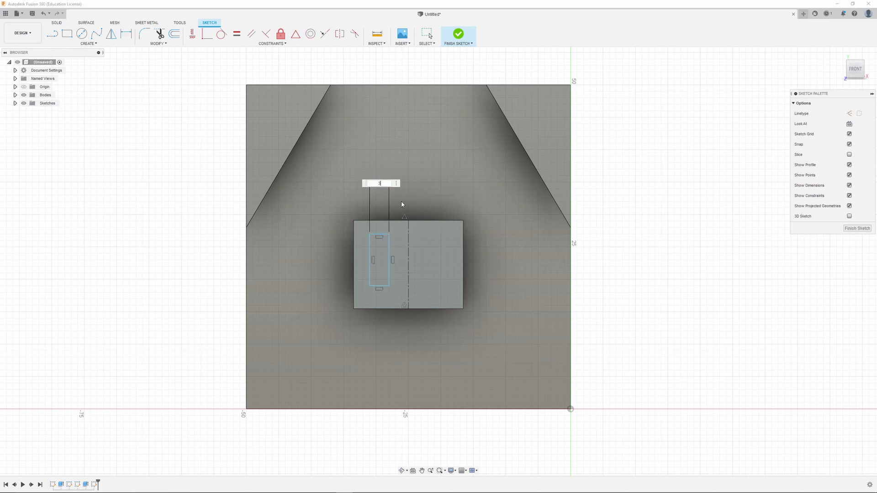
pyautogui.press('Return')
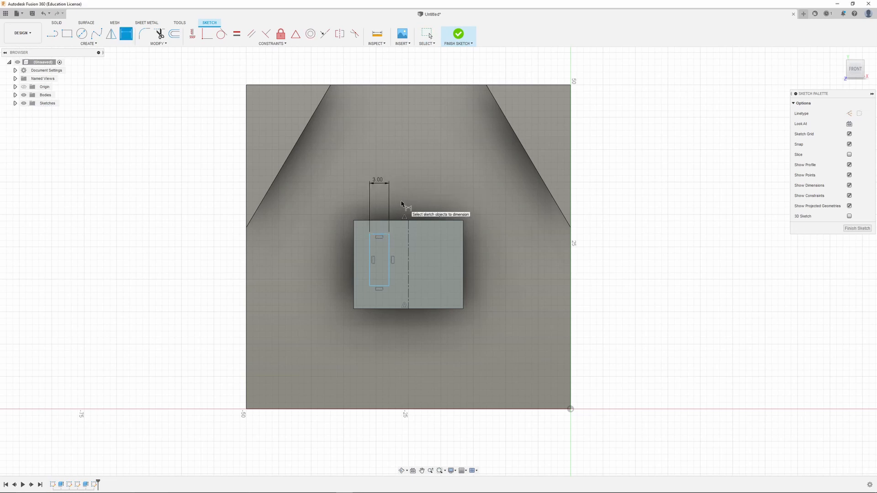
pyautogui.click(371, 255)
pyautogui.click(316, 263)
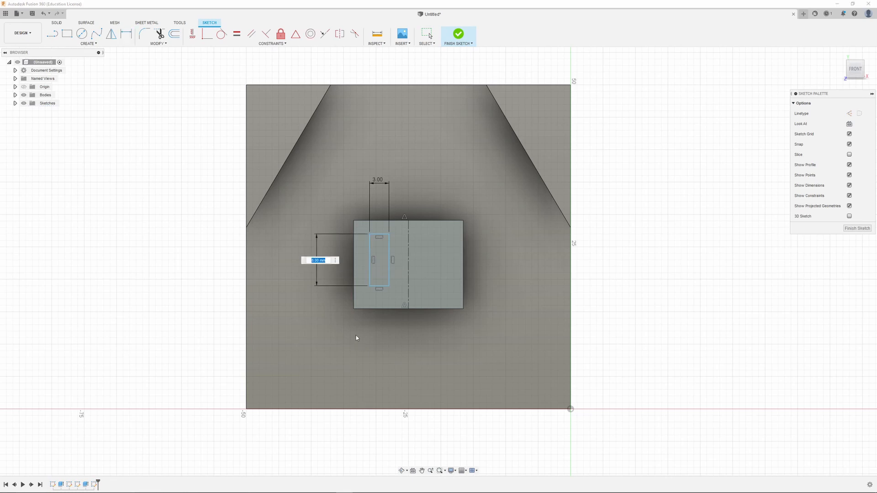
pyautogui.write('8')
pyautogui.press('Return')
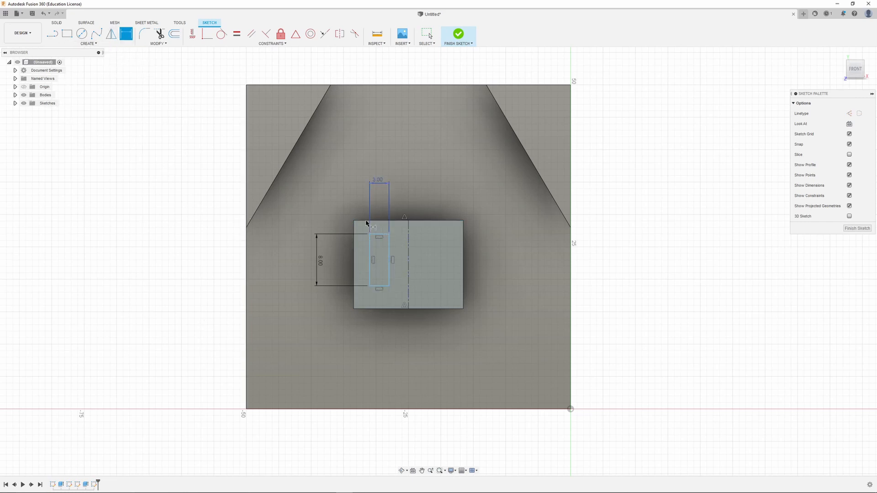
# Mirror all four sides of the narrow rectangle about the block's vertical centerline.
pyautogui.click(111, 34)
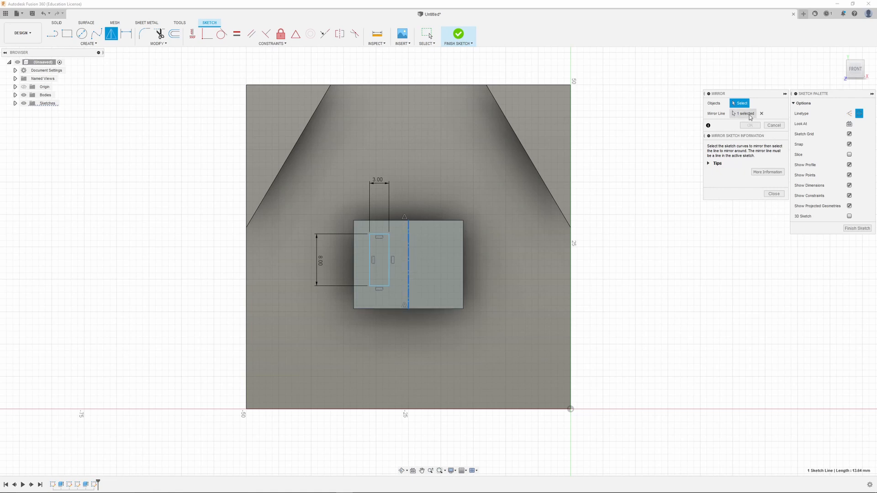
pyautogui.click(388, 244)
pyautogui.click(379, 234)
pyautogui.click(370, 258)
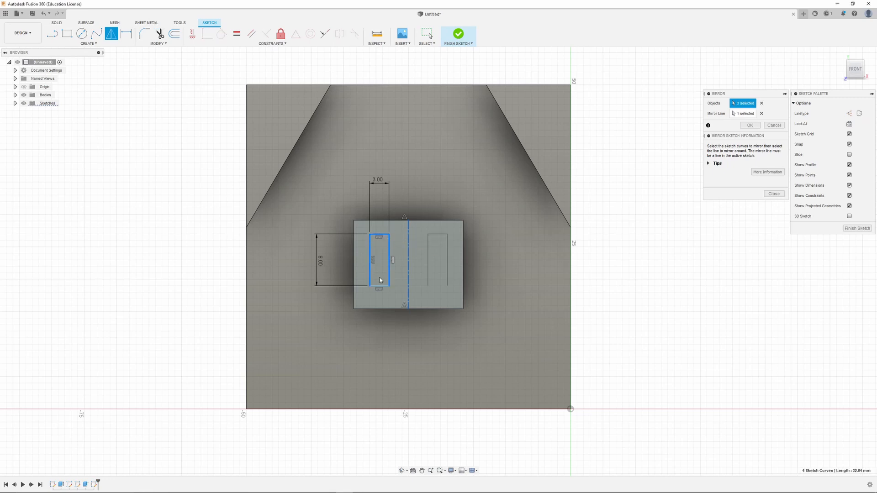
pyautogui.click(379, 286)
pyautogui.moveTo(397, 229); pyautogui.dragTo(367, 296)
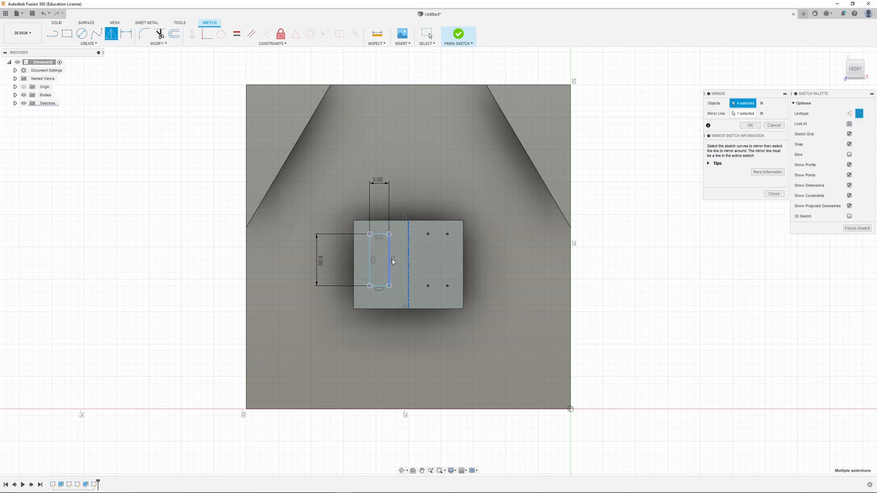
pyautogui.moveTo(397, 230); pyautogui.dragTo(364, 297)
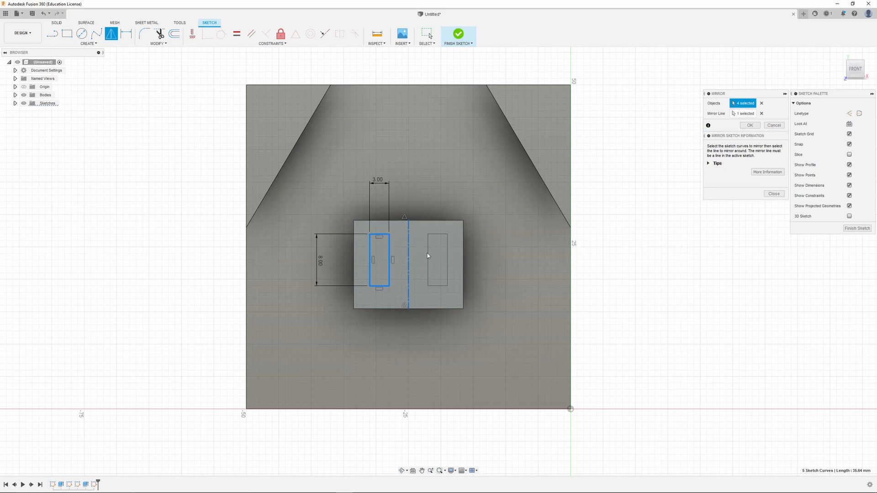
pyautogui.click(750, 125)
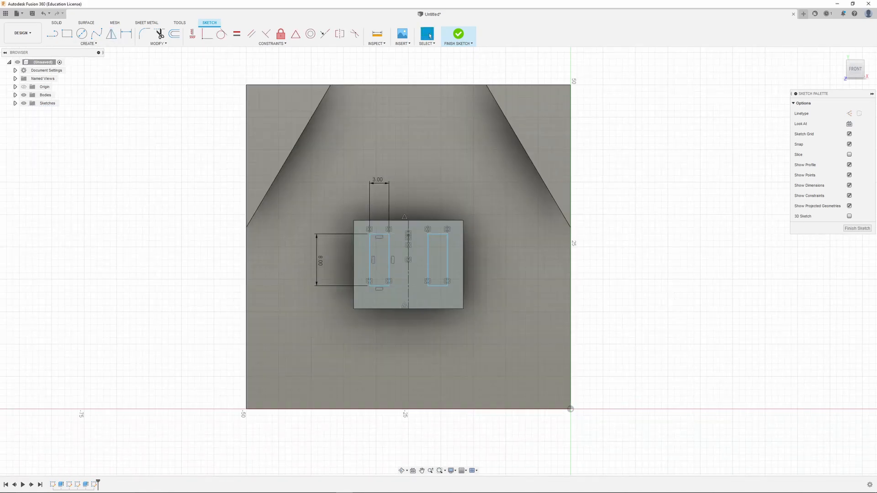
# Finish the sketch and cut both narrow rectangles into the block, using the To Object extent with the cube's recessed front face as target.
pyautogui.click(847, 228)
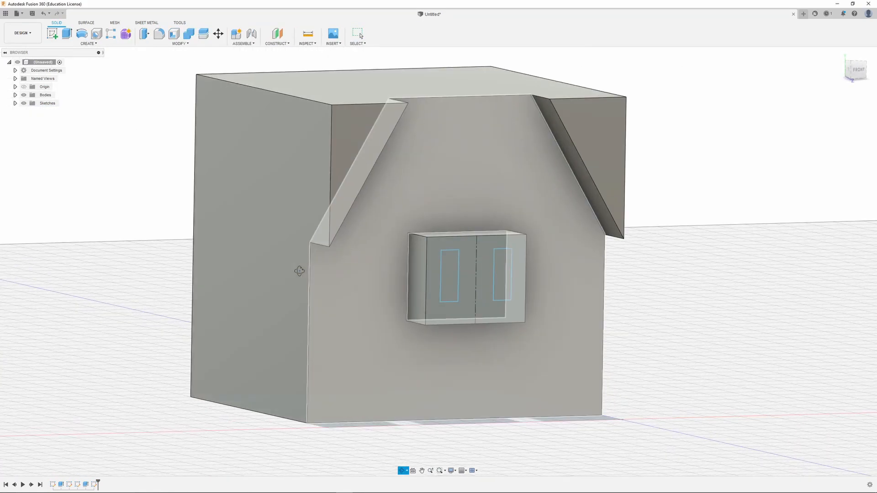
pyautogui.press('e')
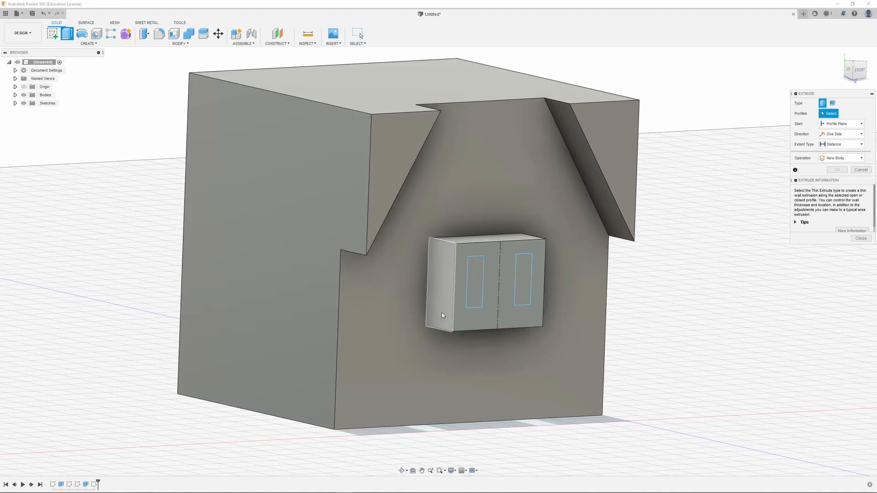
pyautogui.click(471, 293)
pyautogui.click(524, 286)
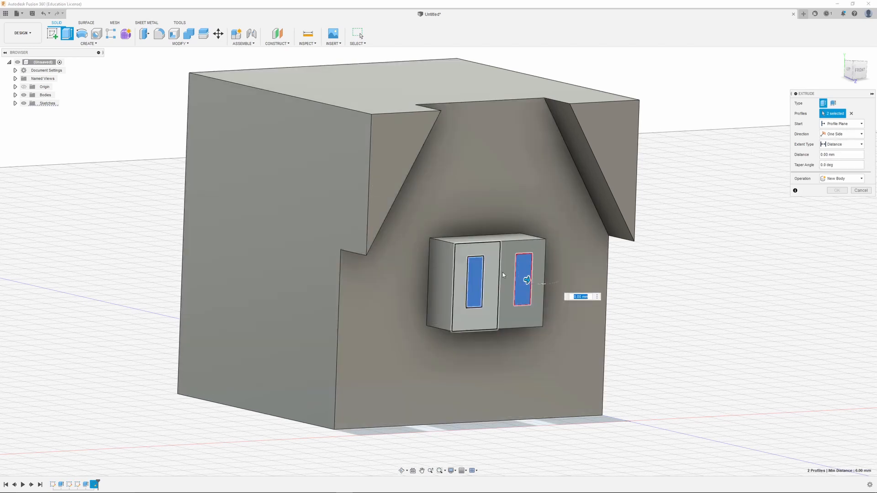
pyautogui.moveTo(527, 279); pyautogui.dragTo(501, 276)
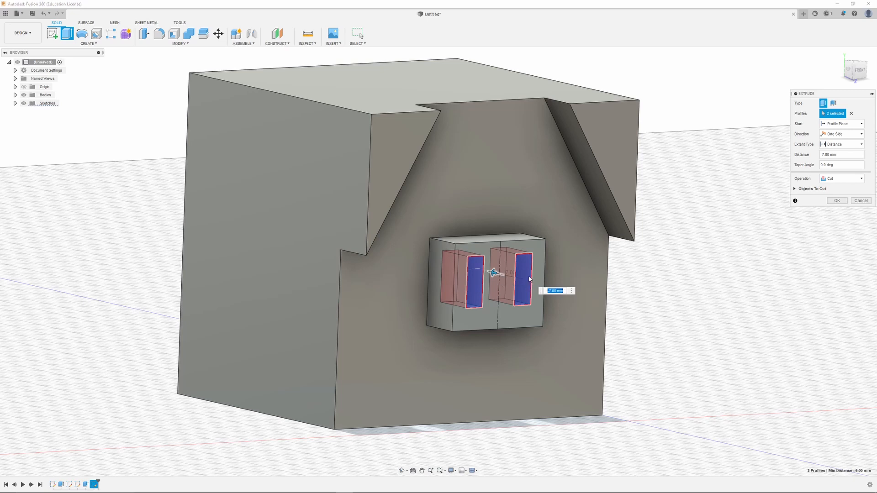
pyautogui.click(844, 145)
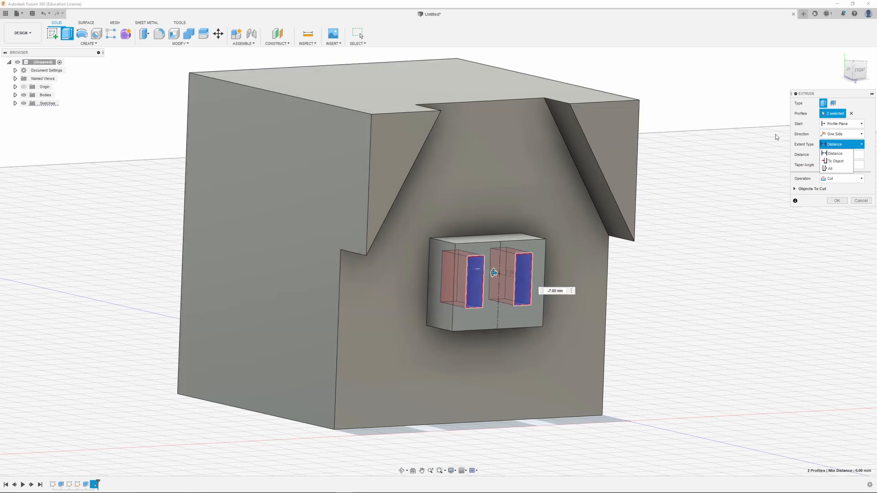
pyautogui.click(843, 162)
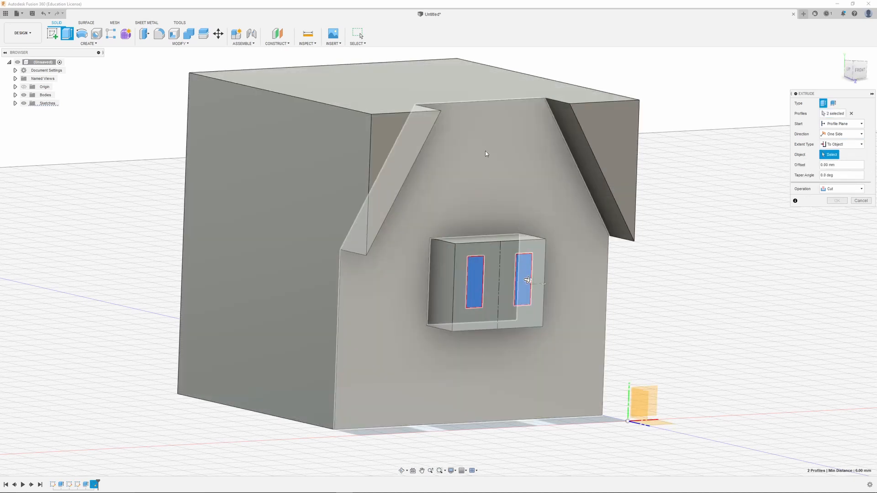
pyautogui.click(483, 169)
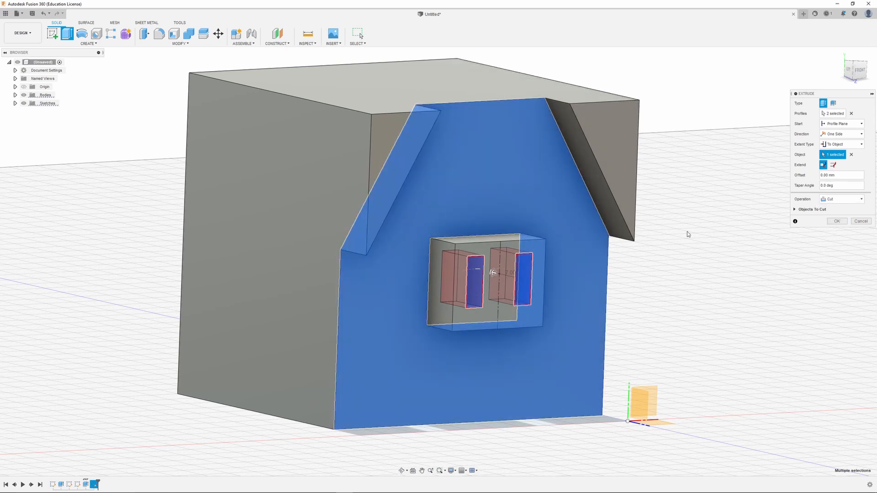
pyautogui.click(837, 221)
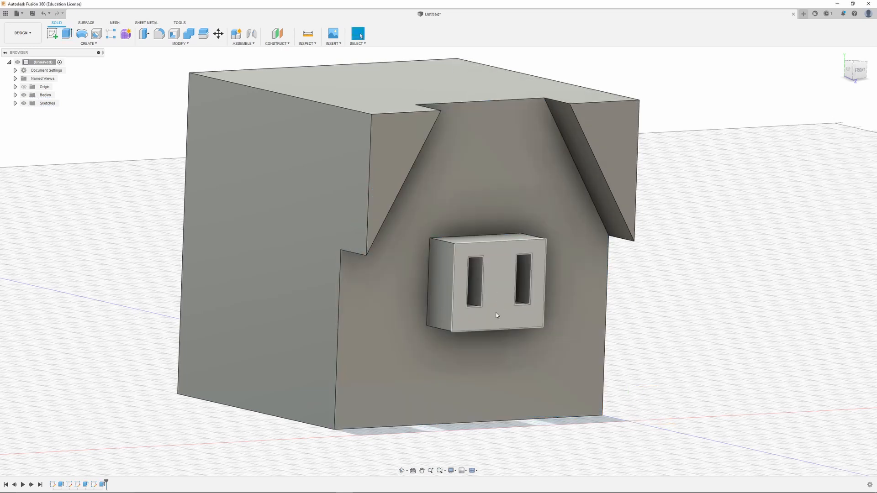
# Create a new sketch on the cube's recessed front face around the block.
pyautogui.keyDown('shift'); pyautogui.moveTo(497, 315); pyautogui.dragTo(468, 217, button='middle'); pyautogui.keyUp('shift')
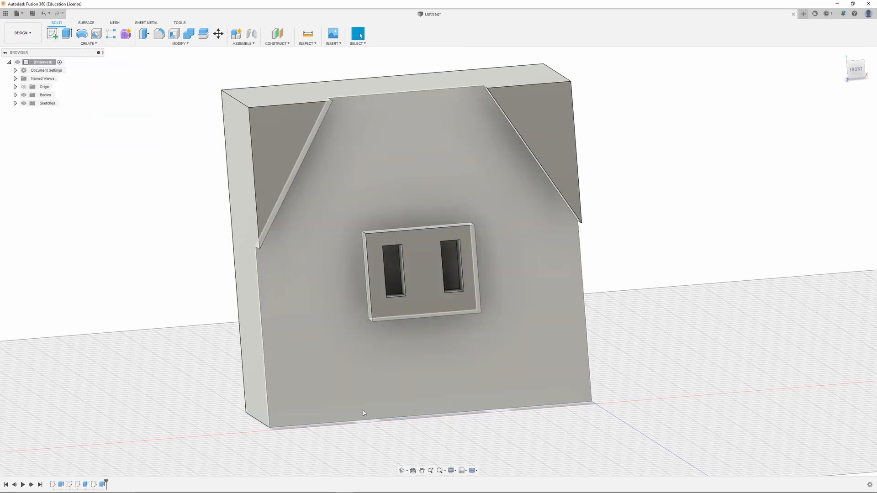
pyautogui.moveTo(408, 204)
pyautogui.keyDown('shift'); pyautogui.mouseDown(button='middle')
pyautogui.moveTo(341, 273)
pyautogui.moveTo(221, 219)
pyautogui.mouseUp(button='middle'); pyautogui.keyUp('shift')
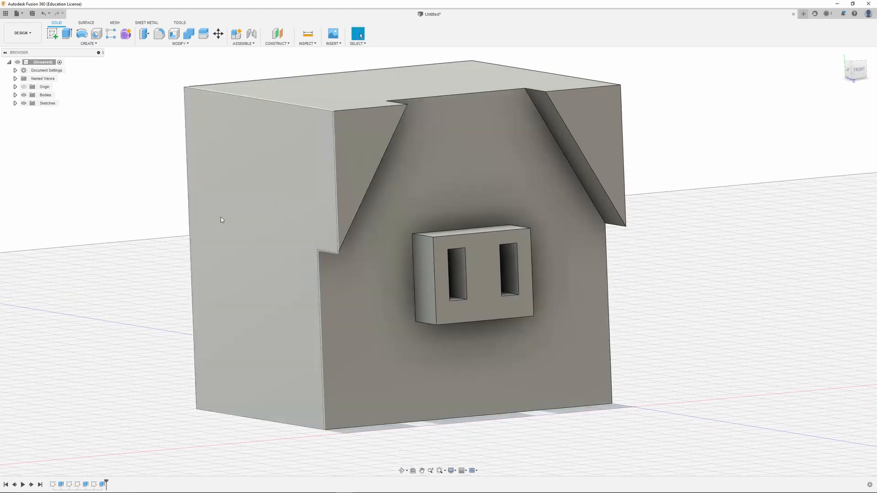
pyautogui.click(53, 33)
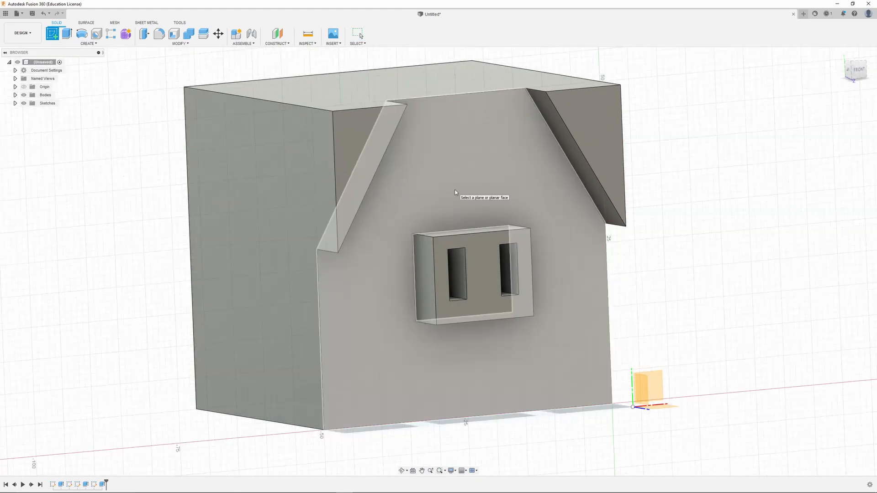
pyautogui.click(471, 197)
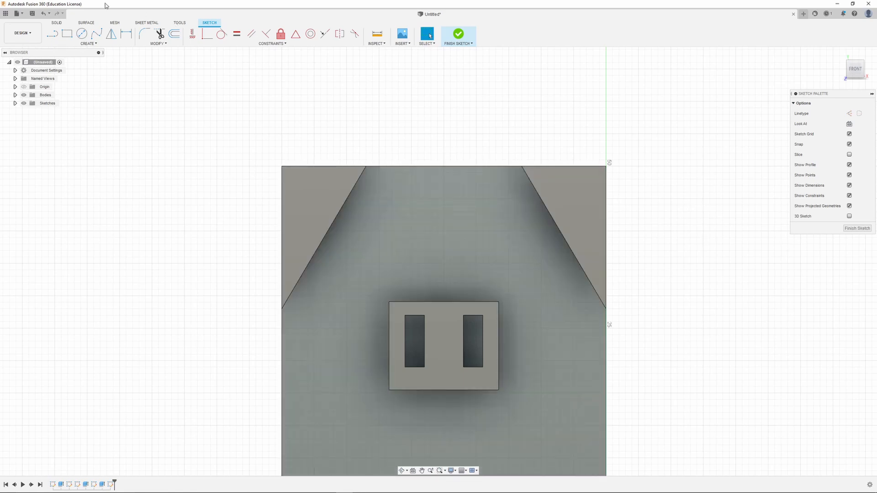
# Draw a vertical centerline from the midpoint of the face's top edge down to just above the raised block.
pyautogui.click(52, 33)
pyautogui.click(860, 113)
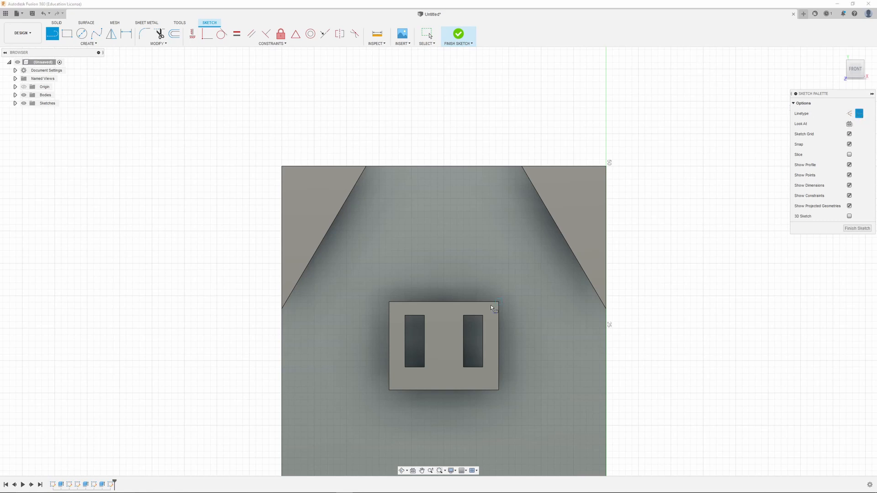
pyautogui.click(444, 166)
pyautogui.click(444, 299)
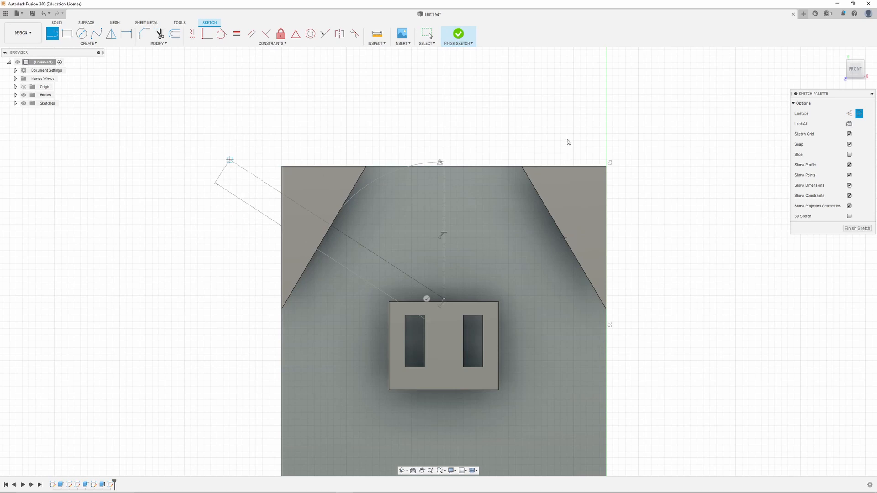
pyautogui.press('Escape')
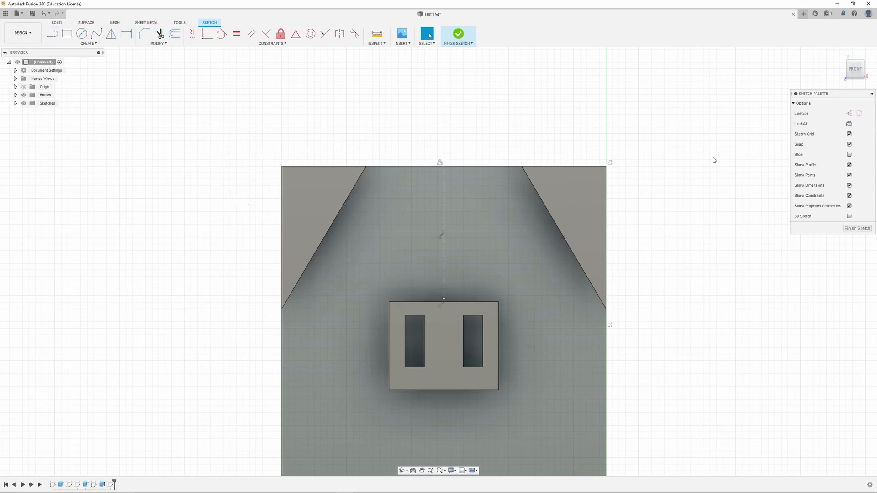
# Sketch a square of about 10 mm left of the centerline above the block, with a square of about 2 mm inside its lower right area.
pyautogui.click(67, 35)
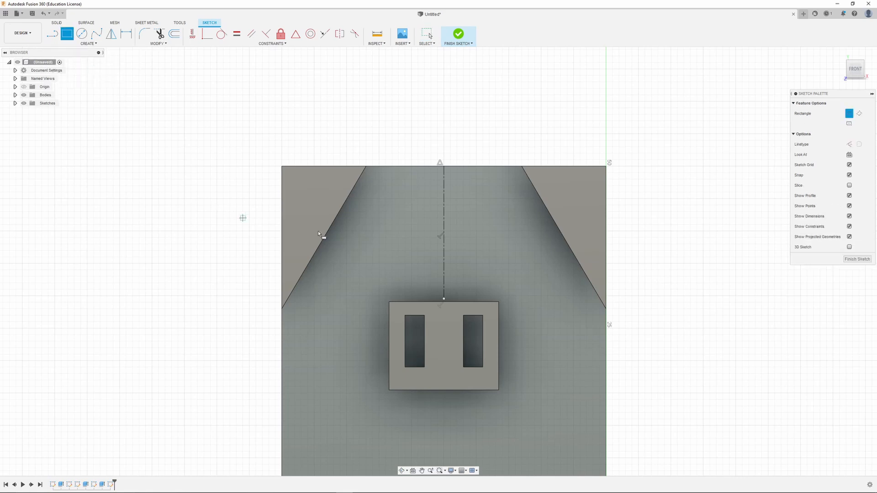
pyautogui.click(403, 289)
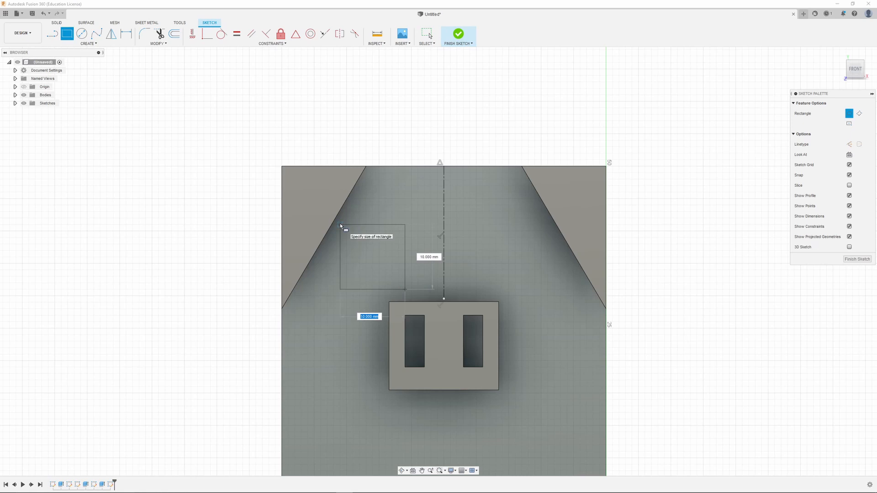
pyautogui.click(341, 223)
pyautogui.scroll(-1, 402, 233)
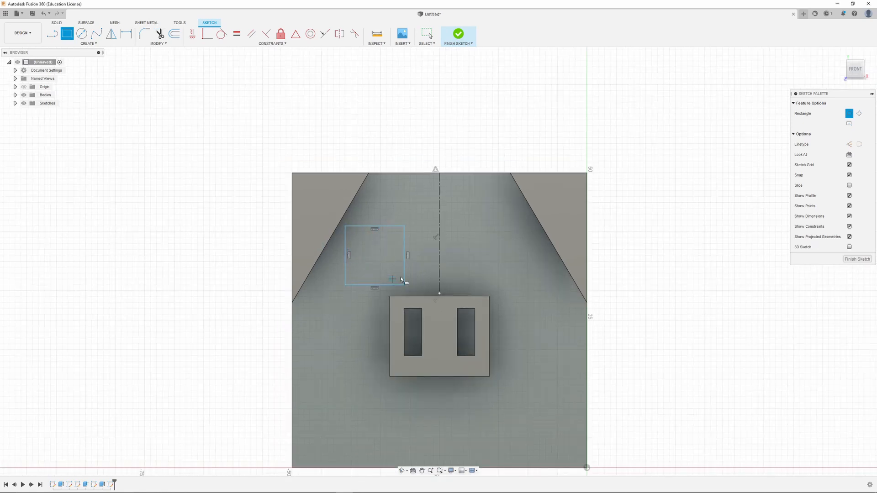
pyautogui.scroll(2, 401, 278)
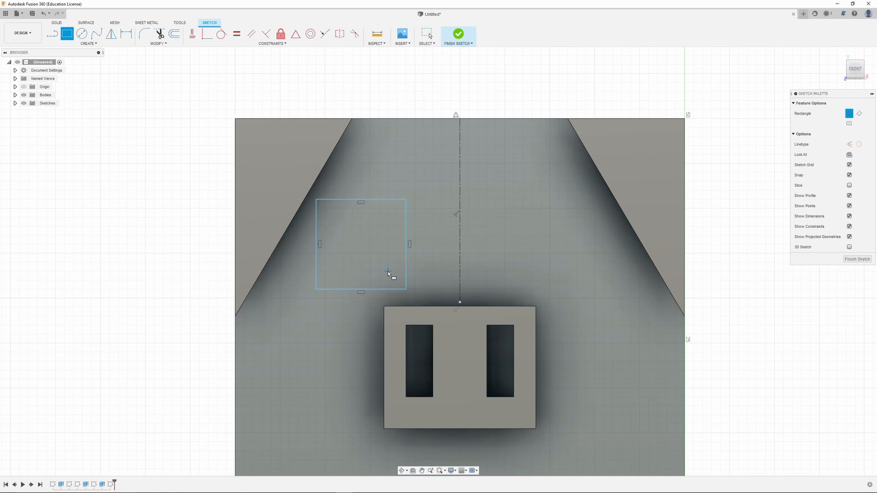
pyautogui.click(387, 272)
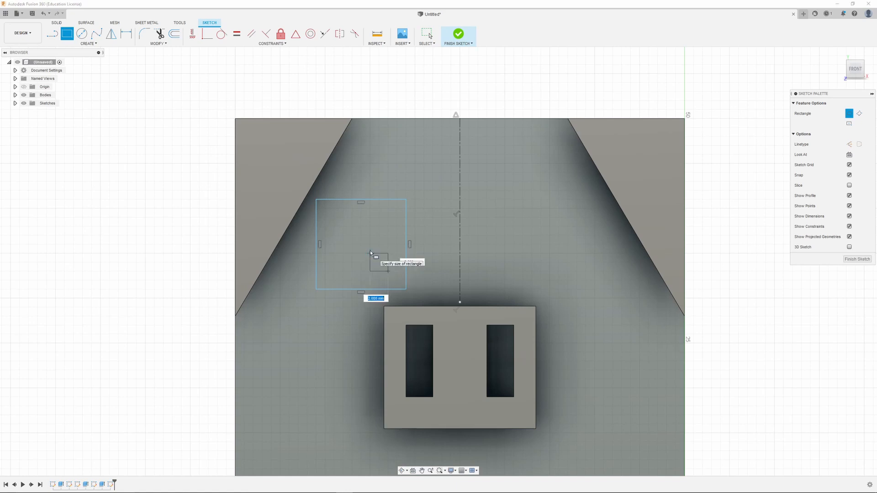
pyautogui.click(370, 251)
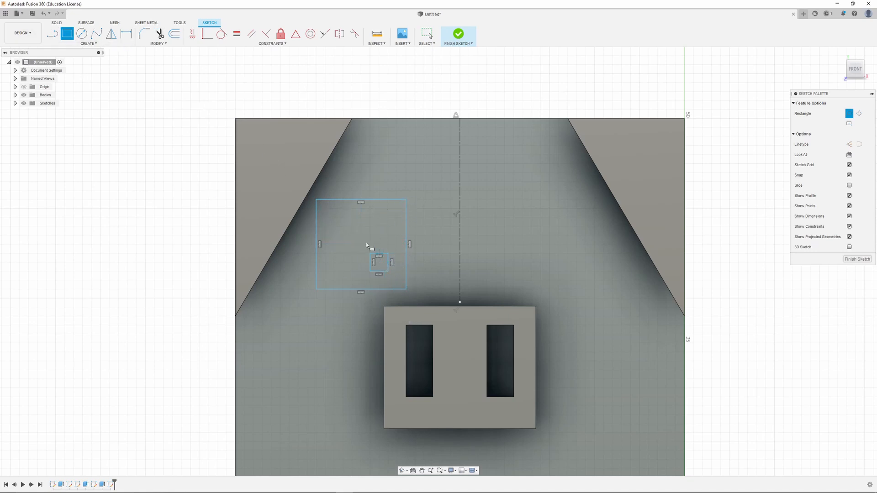
pyautogui.click(126, 33)
pyautogui.click(373, 200)
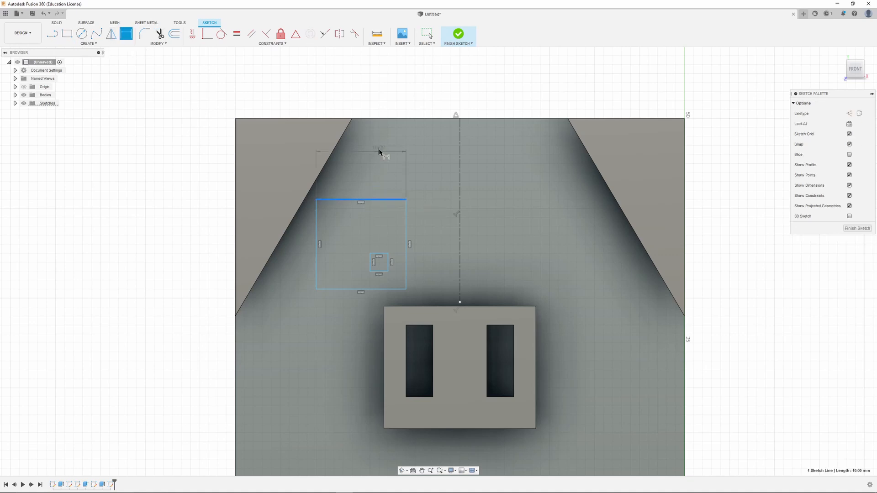
pyautogui.press('Escape')
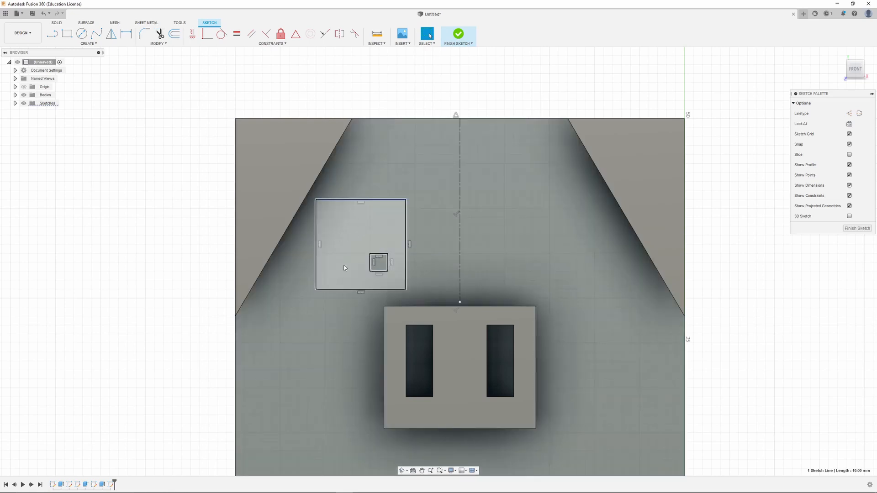
pyautogui.moveTo(329, 275); pyautogui.dragTo(344, 282)
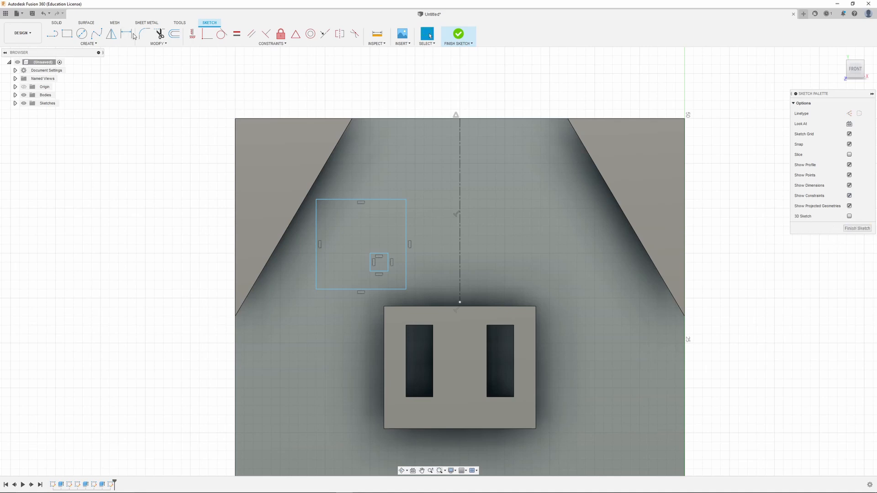
# Mirror both squares, the large one and the small one inside it, about the vertical centerline.
pyautogui.click(111, 33)
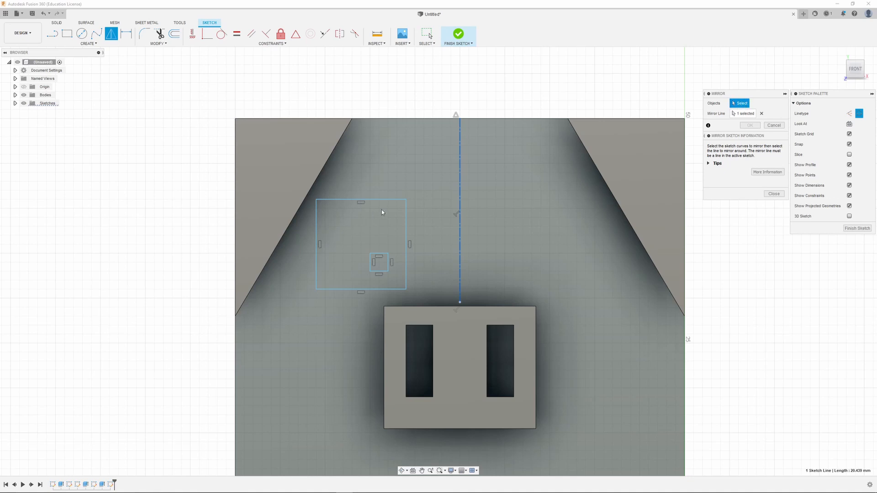
pyautogui.moveTo(416, 196)
pyautogui.mouseDown()
pyautogui.moveTo(302, 286)
pyautogui.moveTo(314, 305)
pyautogui.moveTo(316, 294)
pyautogui.mouseUp()
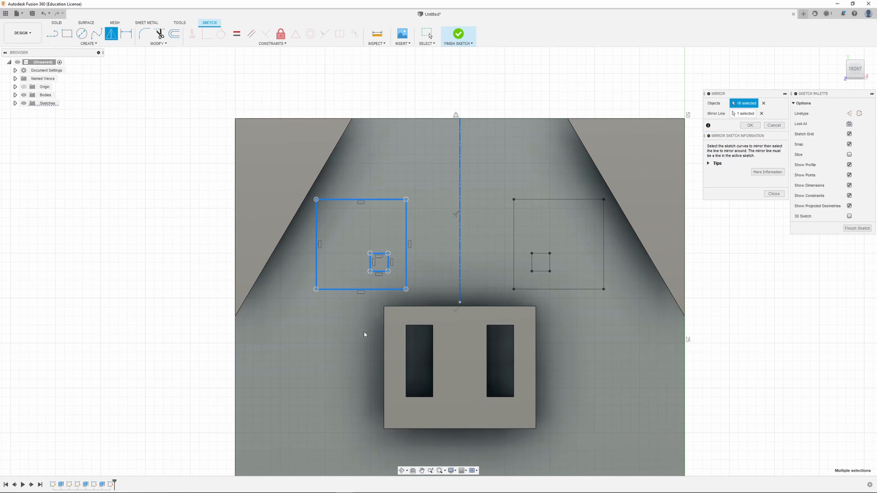
pyautogui.click(750, 125)
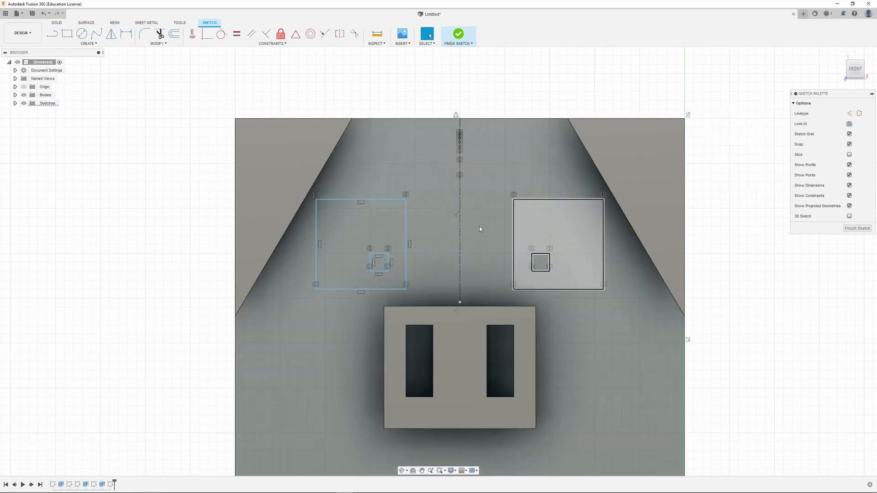
# Add a diameter dimension of 8 mm about the centerline between the facing inner edges of the two large squares.
pyautogui.scroll(-2, 480, 228)
pyautogui.scroll(1, 459, 274)
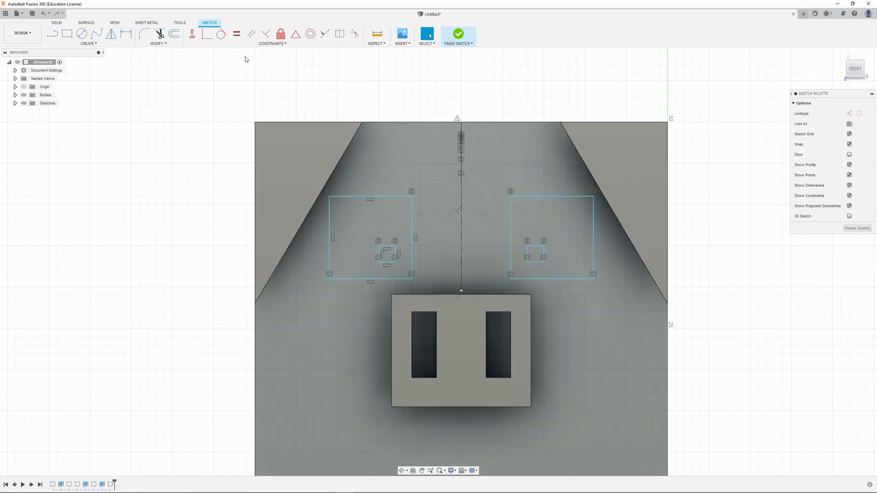
pyautogui.click(130, 37)
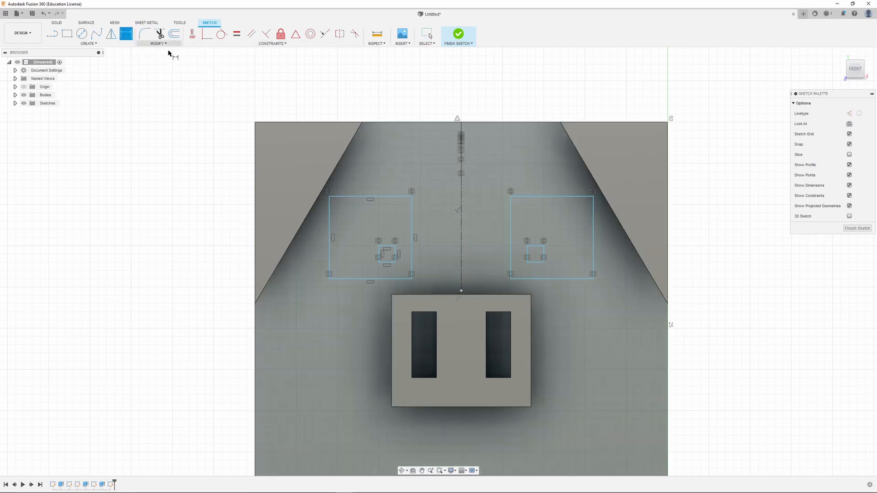
pyautogui.click(461, 217)
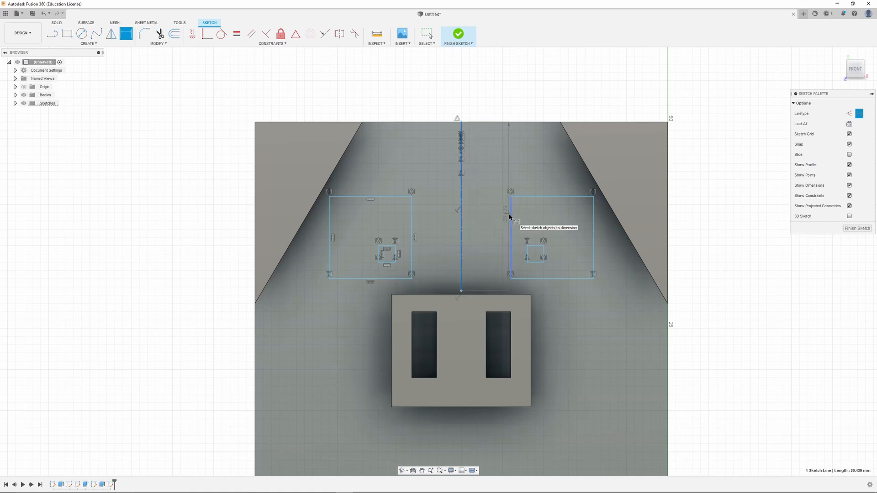
pyautogui.click(510, 216)
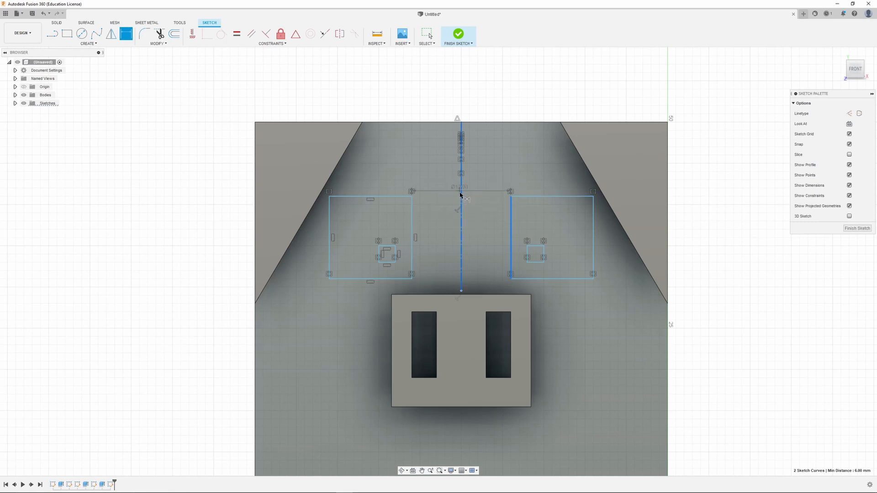
pyautogui.click(446, 184)
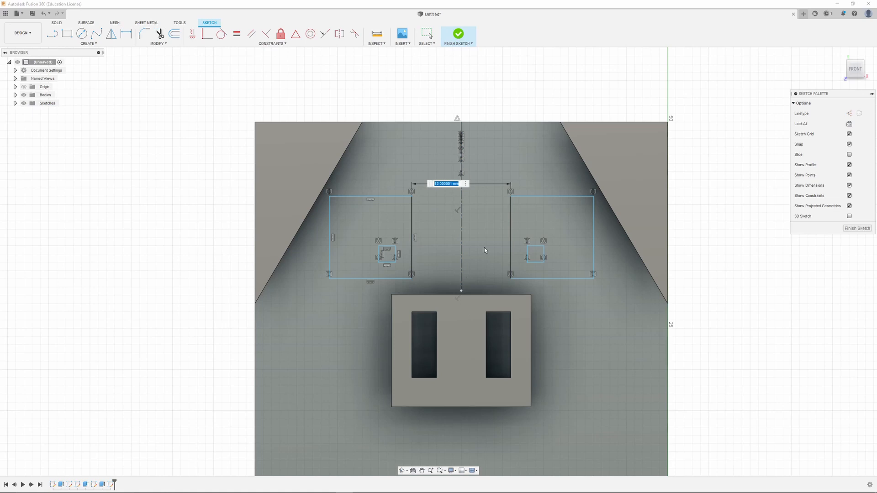
pyautogui.write('8')
pyautogui.press('Return')
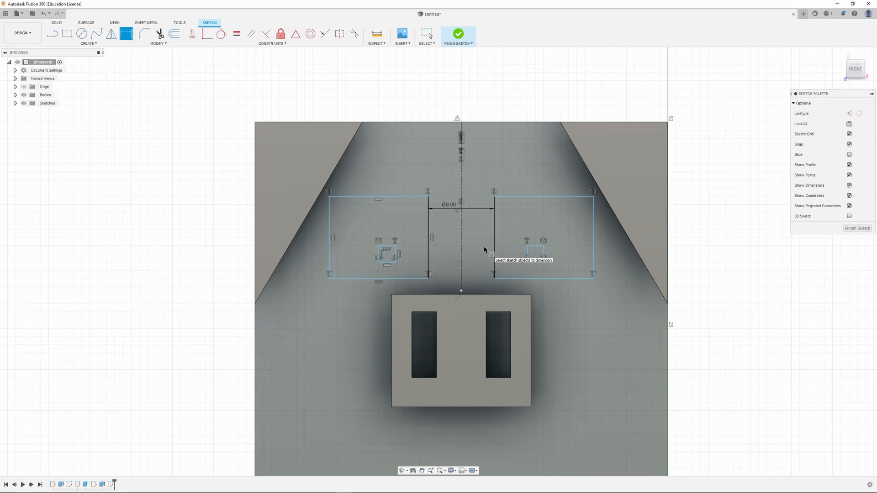
# Dimension the top edge of the left large square and set its width to 10 mm.
pyautogui.click(402, 196)
pyautogui.click(398, 153)
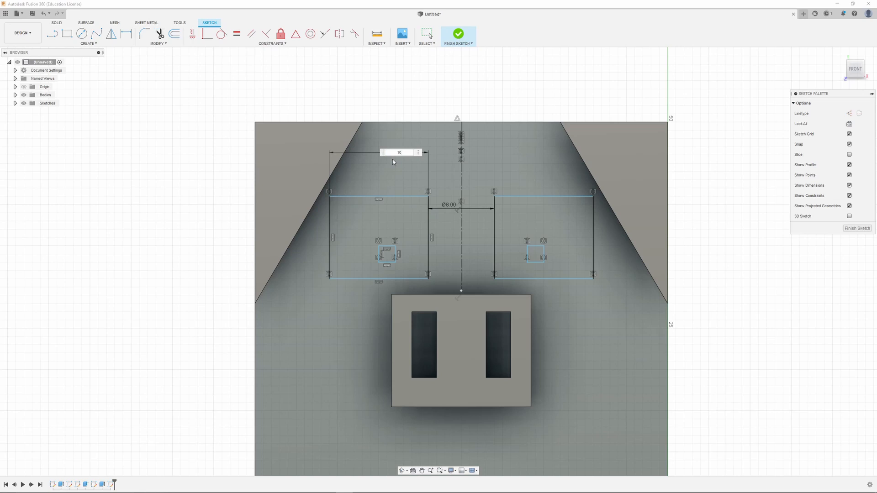
pyautogui.press('Return')
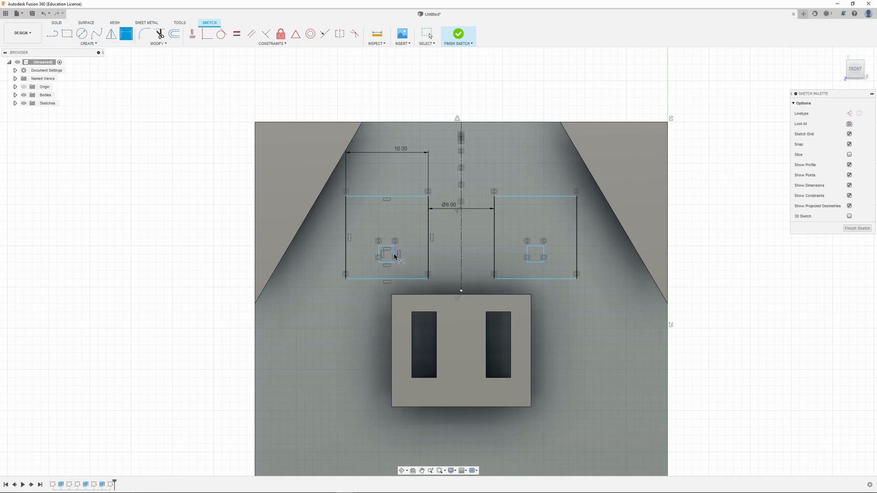
# Set the distance between the left small square's right edge and the large square's right edge to 2 mm.
pyautogui.click(395, 257)
pyautogui.keyDown('shift'); pyautogui.click(428, 267); pyautogui.keyUp('shift')
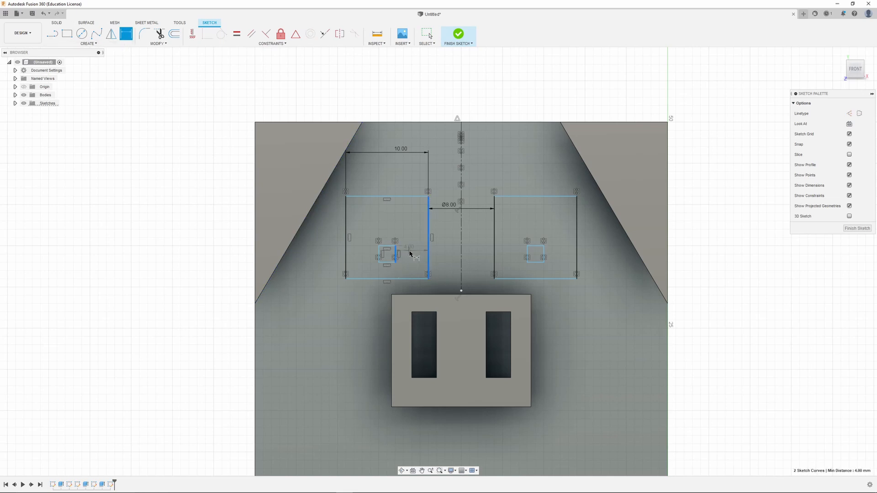
pyautogui.click(416, 263)
pyautogui.write('2')
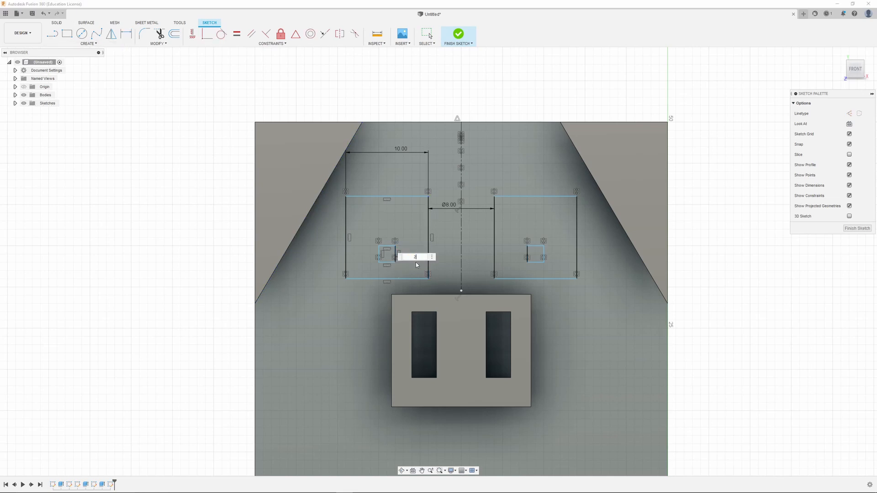
pyautogui.press('Return')
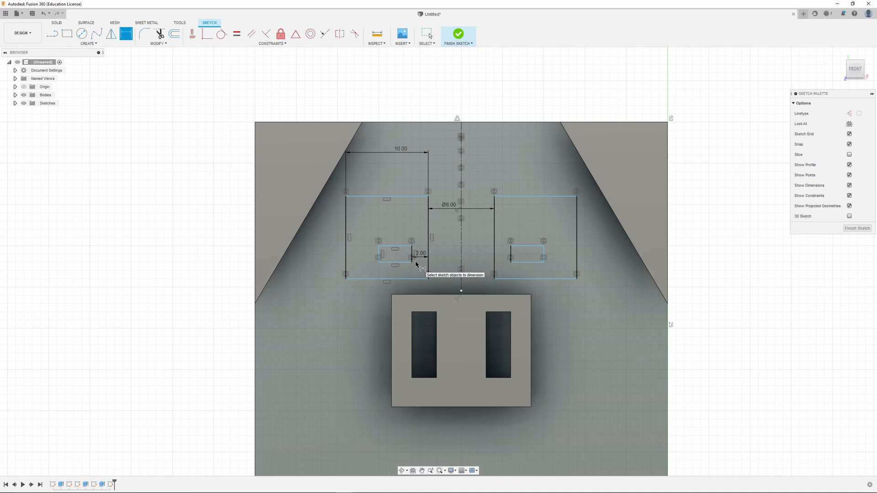
# Dimension the top edge of the left small square and set its width to 2 mm.
pyautogui.click(398, 246)
pyautogui.click(397, 223)
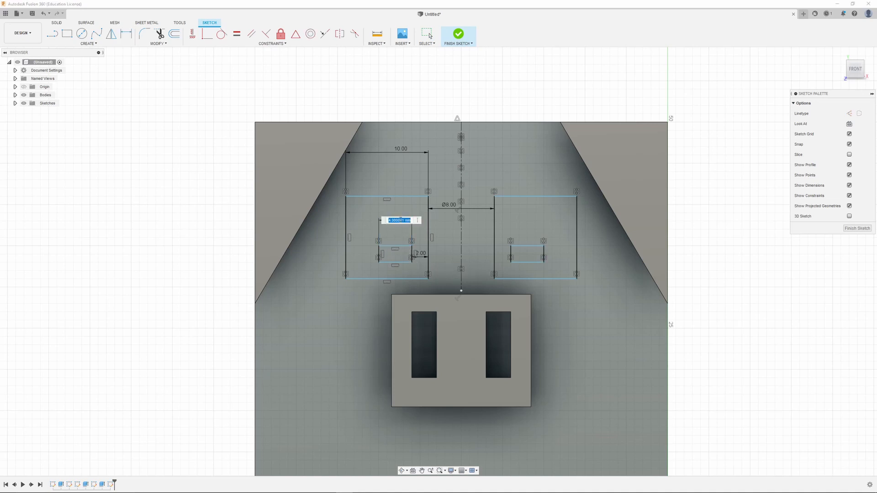
pyautogui.write('2')
pyautogui.press('Return')
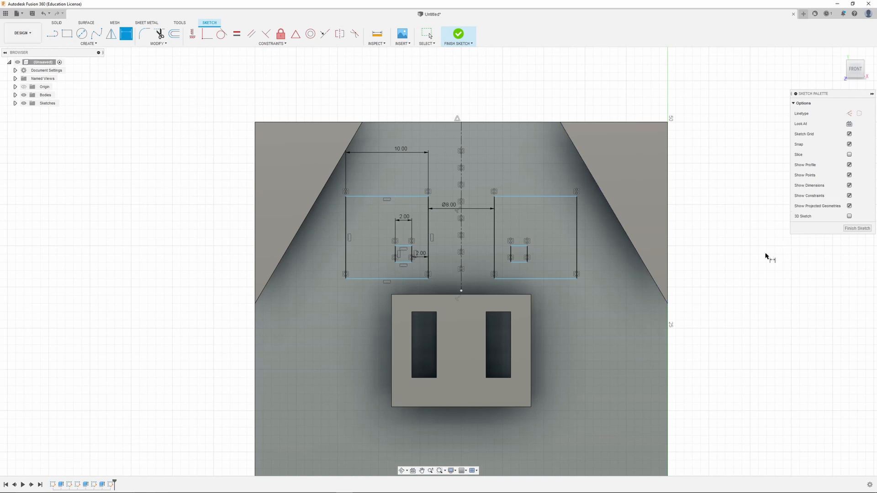
pyautogui.press('Escape')
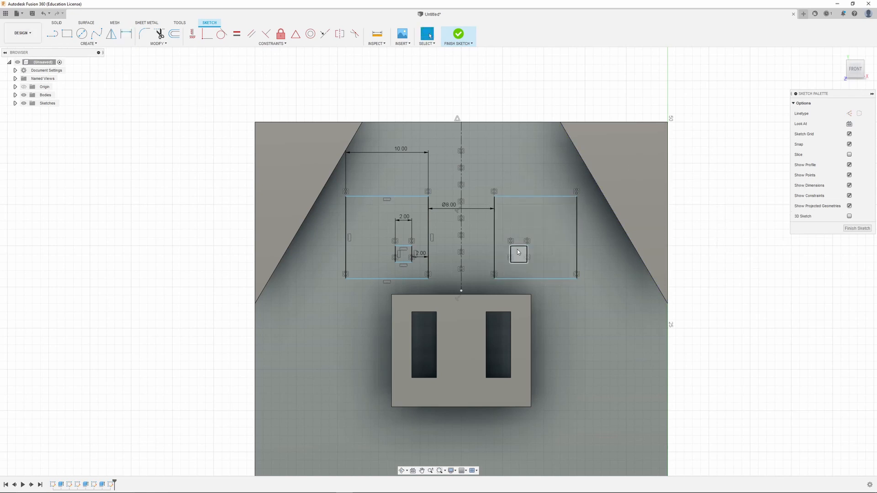
# Examine the symmetry constraints along the centerline and the horizontal constraints on the left large square.
pyautogui.click(462, 246)
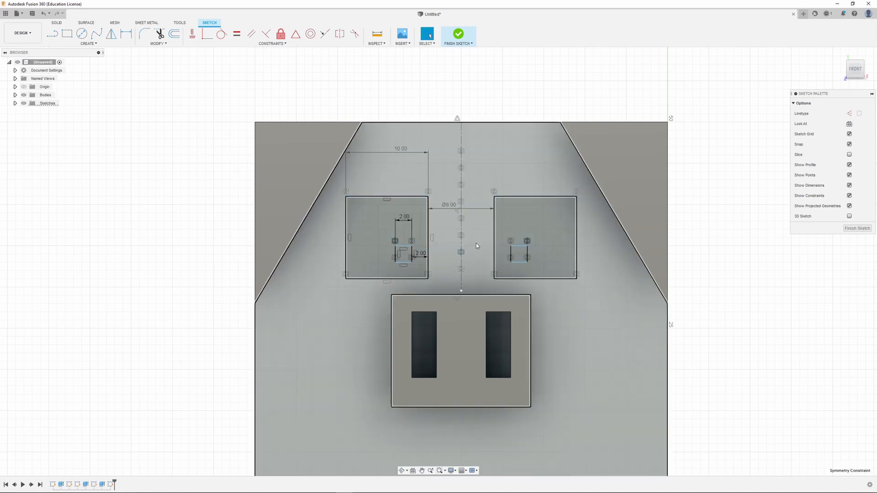
pyautogui.scroll(3, 414, 271)
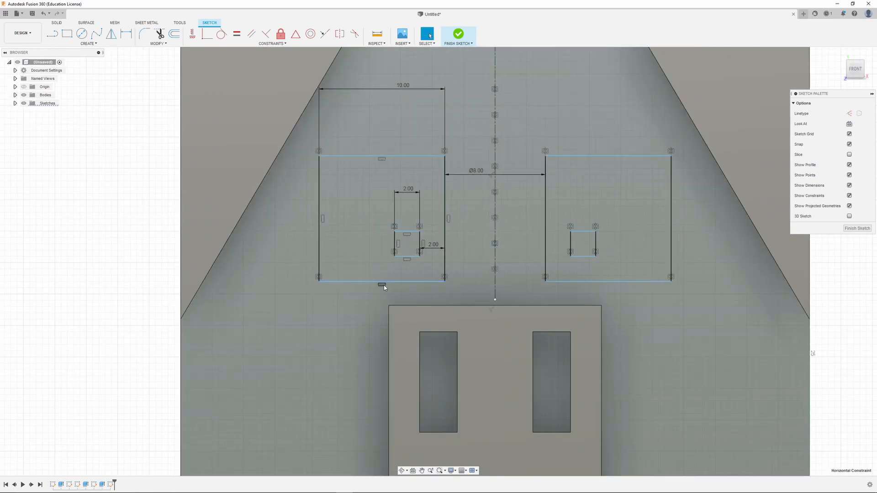
pyautogui.click(383, 285)
pyautogui.click(197, 38)
pyautogui.click(380, 156)
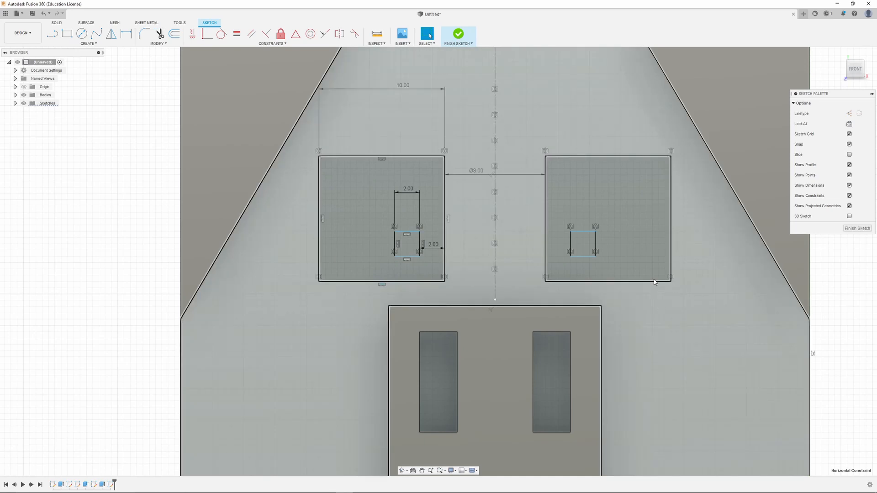
pyautogui.scroll(-3, 653, 280)
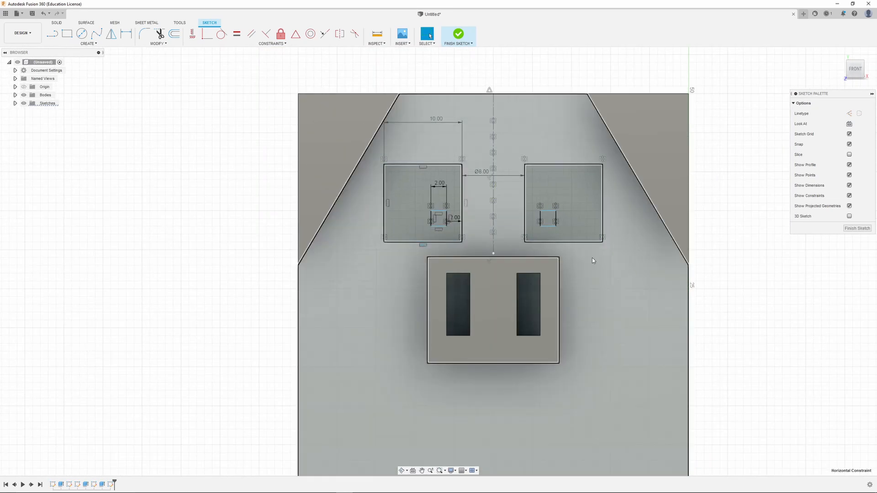
pyautogui.scroll(1, 644, 261)
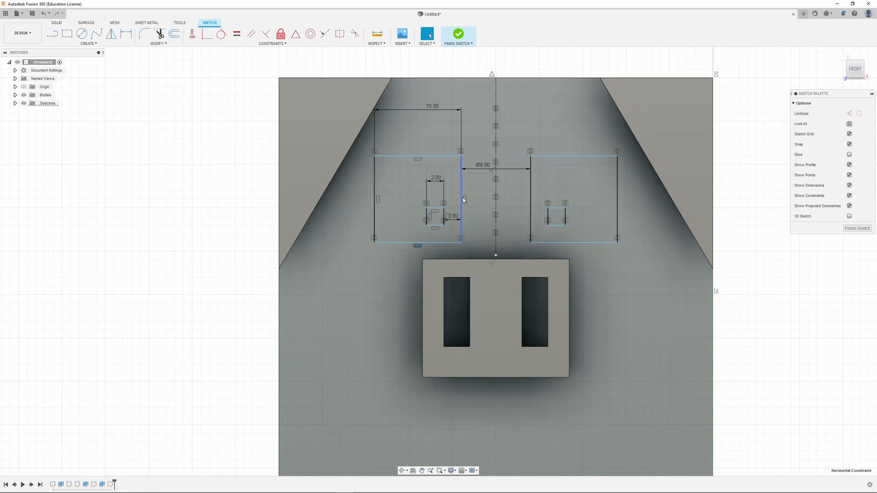
# Finish the sketch and extrude the two large square profiles, excluding the small inner squares, by -2 mm as a cut.
pyautogui.click(856, 228)
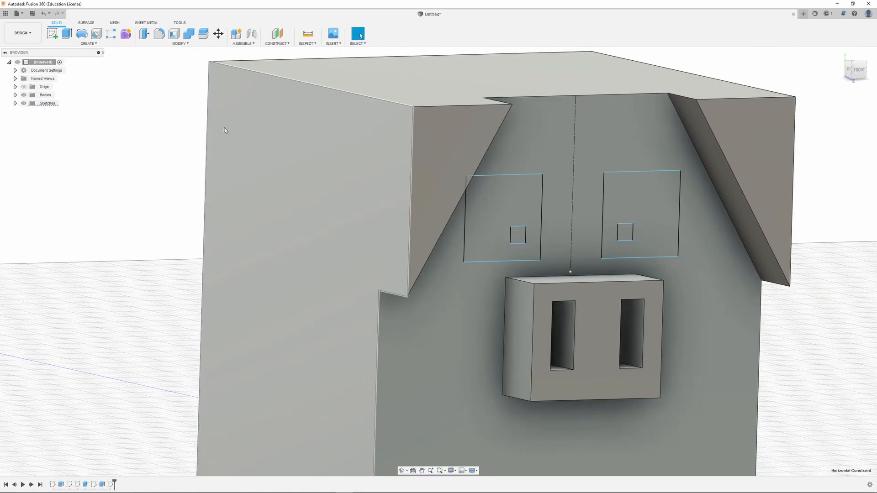
pyautogui.click(68, 33)
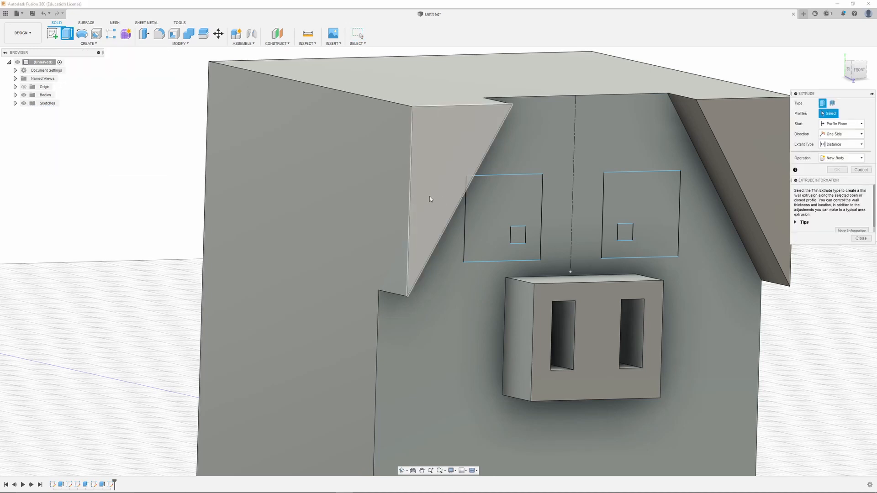
pyautogui.click(503, 203)
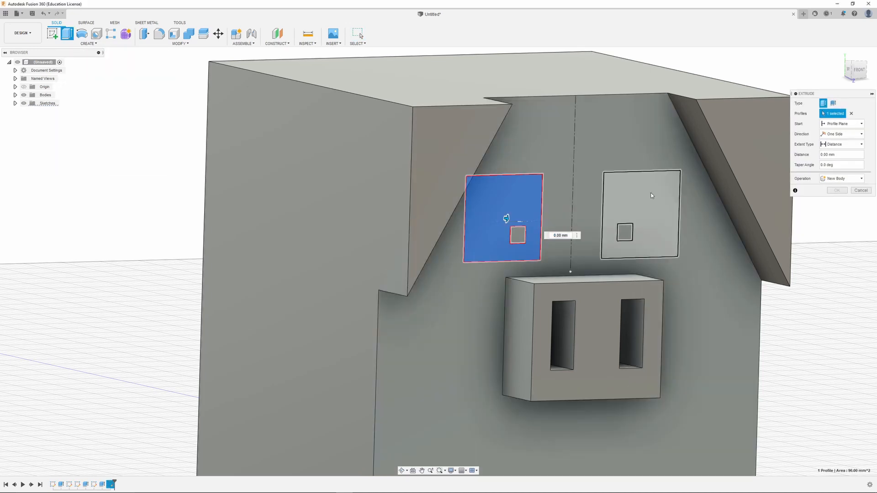
pyautogui.click(658, 223)
pyautogui.moveTo(644, 215); pyautogui.dragTo(636, 211)
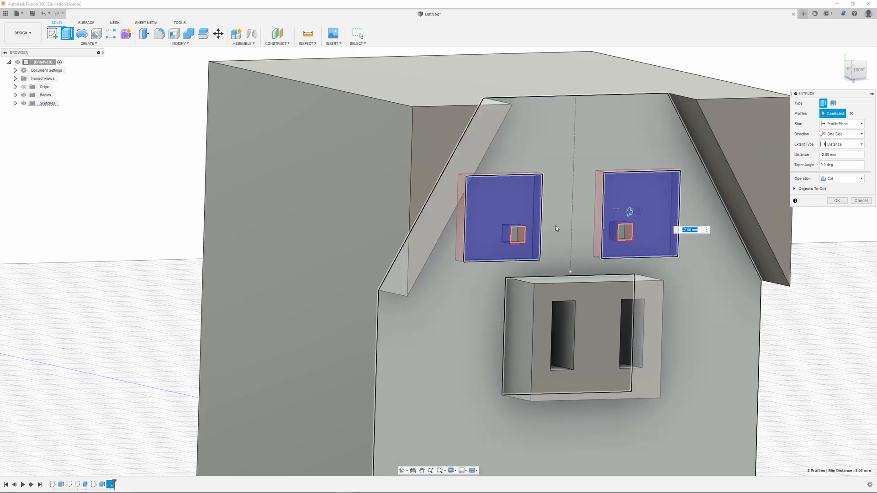
pyautogui.click(837, 200)
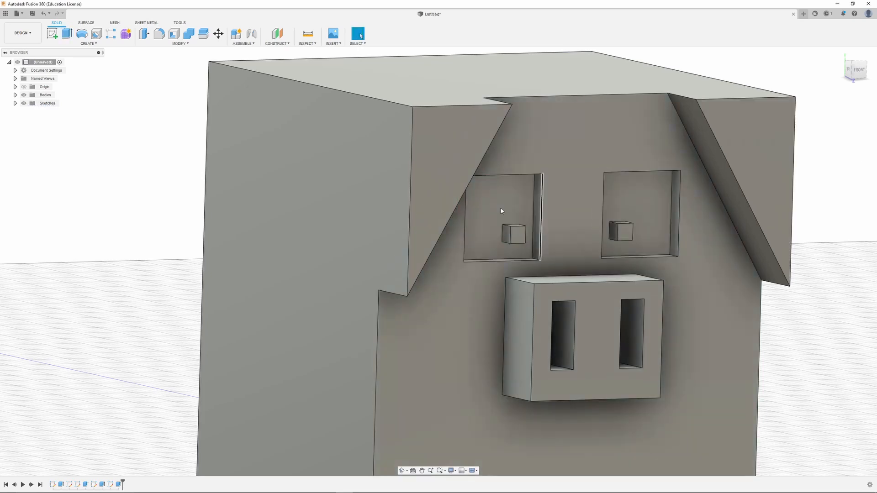
pyautogui.keyDown('shift'); pyautogui.moveTo(594, 274); pyautogui.dragTo(462, 274, button='middle'); pyautogui.keyUp('shift')
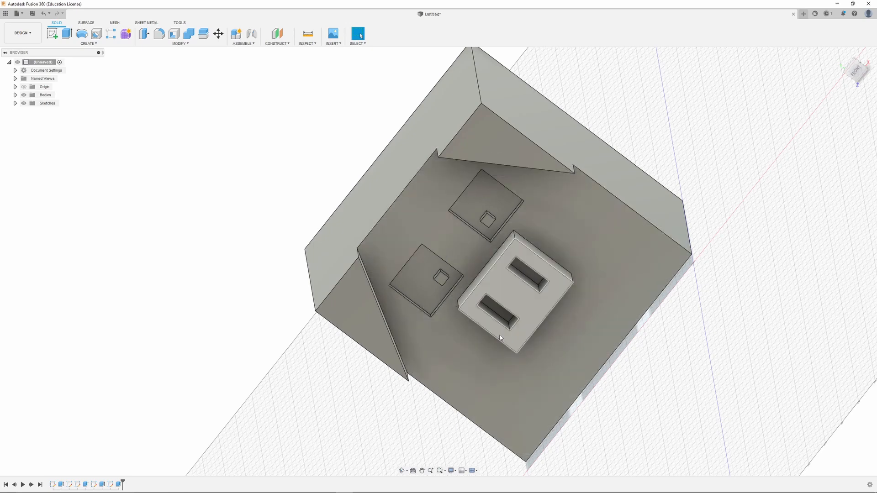
pyautogui.keyDown('shift'); pyautogui.moveTo(445, 388); pyautogui.dragTo(459, 379, button='middle'); pyautogui.keyUp('shift')
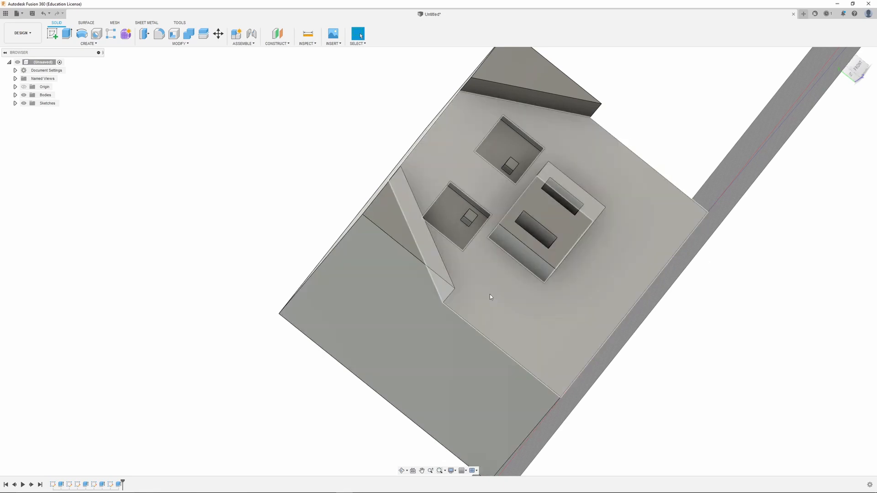
pyautogui.keyDown('shift'); pyautogui.moveTo(434, 188); pyautogui.dragTo(359, 196, button='middle'); pyautogui.keyUp('shift')
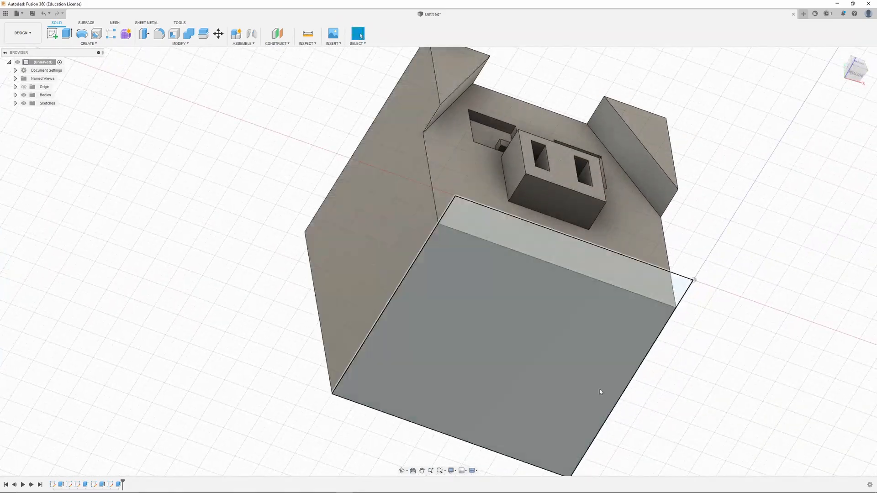
pyautogui.keyDown('shift'); pyautogui.moveTo(504, 285); pyautogui.dragTo(565, 343, button='middle'); pyautogui.keyUp('shift')
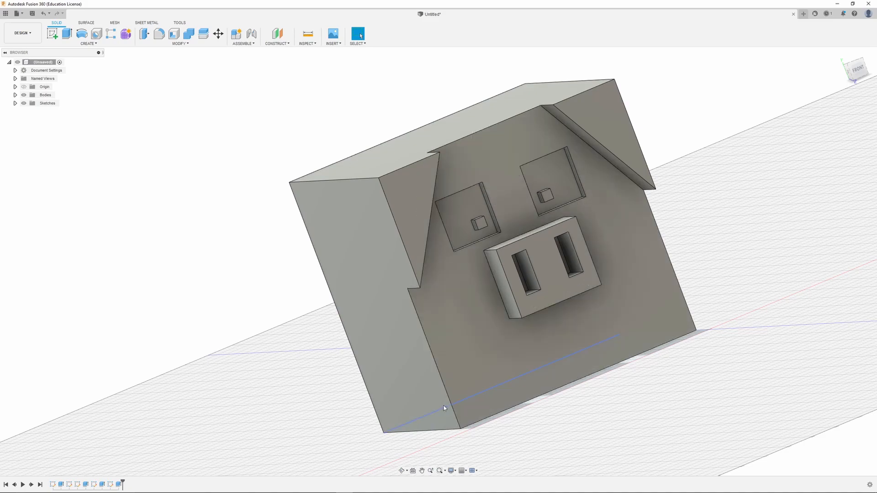
pyautogui.keyDown('shift'); pyautogui.moveTo(446, 407); pyautogui.dragTo(512, 370, button='middle'); pyautogui.keyUp('shift')
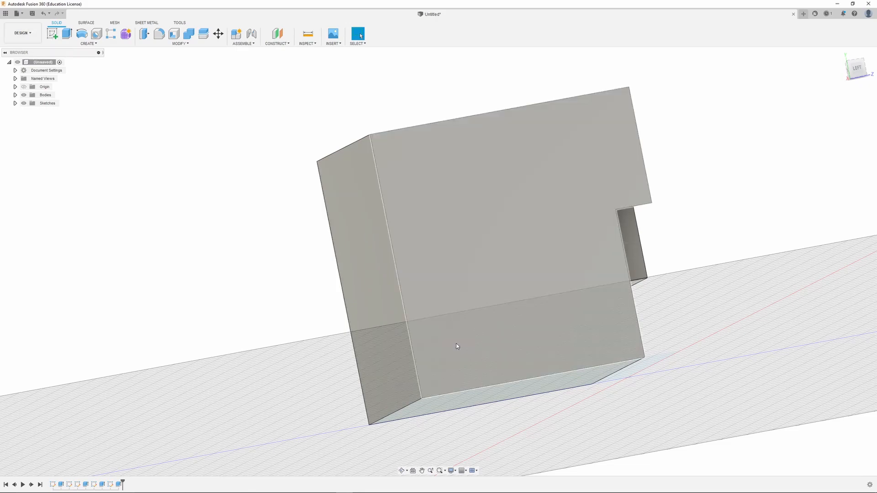
# Start a sketch on the head's bottom face and draw a rectangle about 14 mm square from the face's upper-left corner.
pyautogui.keyDown('shift'); pyautogui.moveTo(532, 366); pyautogui.dragTo(517, 380, button='middle'); pyautogui.keyUp('shift')
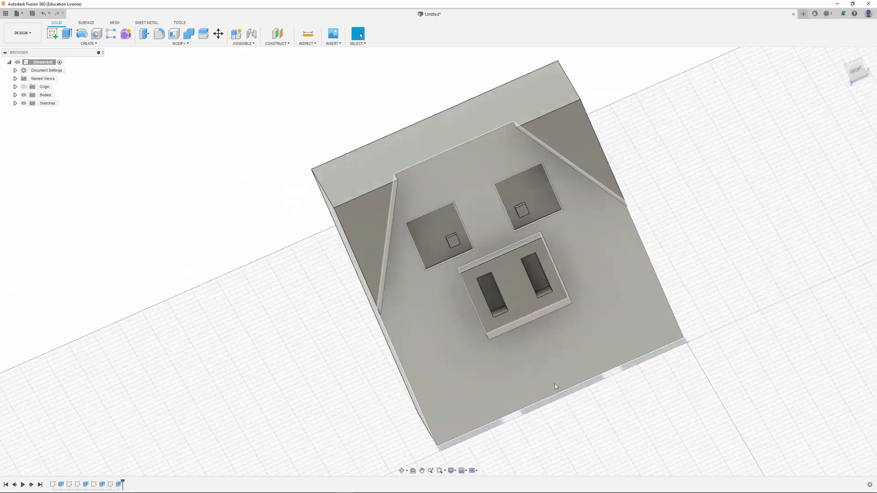
pyautogui.keyDown('shift'); pyautogui.moveTo(634, 385); pyautogui.dragTo(522, 369, button='middle'); pyautogui.keyUp('shift')
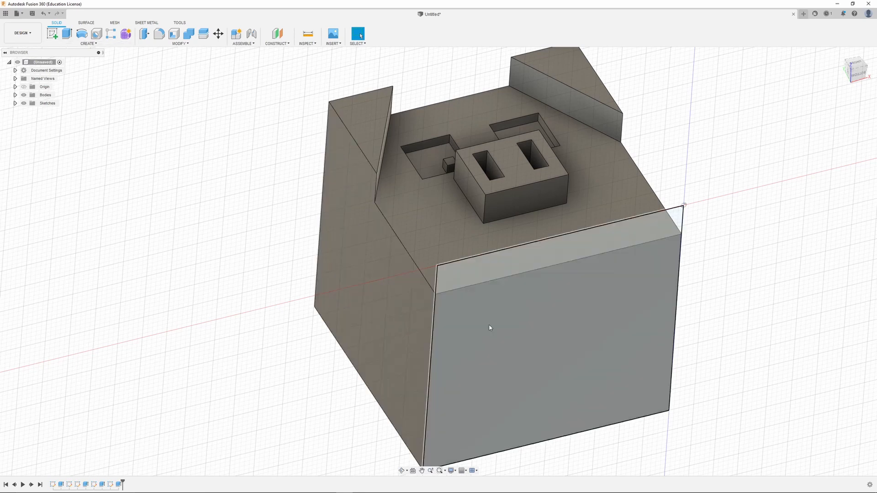
pyautogui.click(51, 34)
pyautogui.click(511, 363)
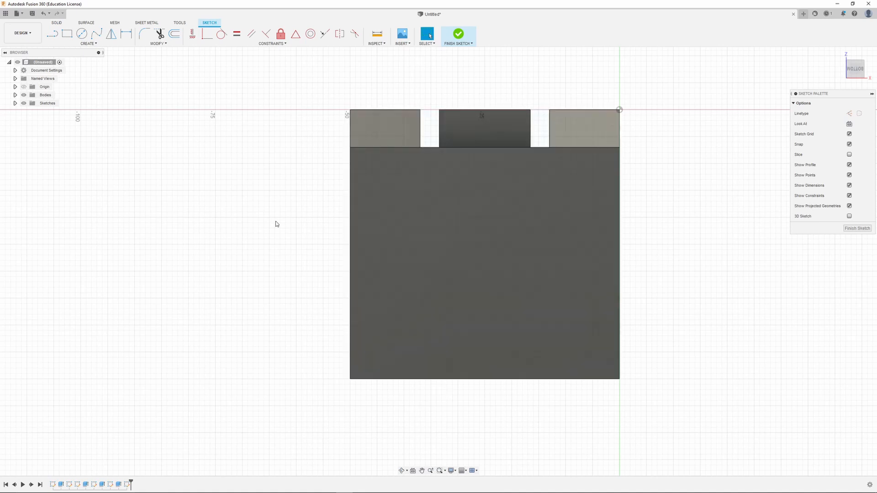
pyautogui.click(67, 34)
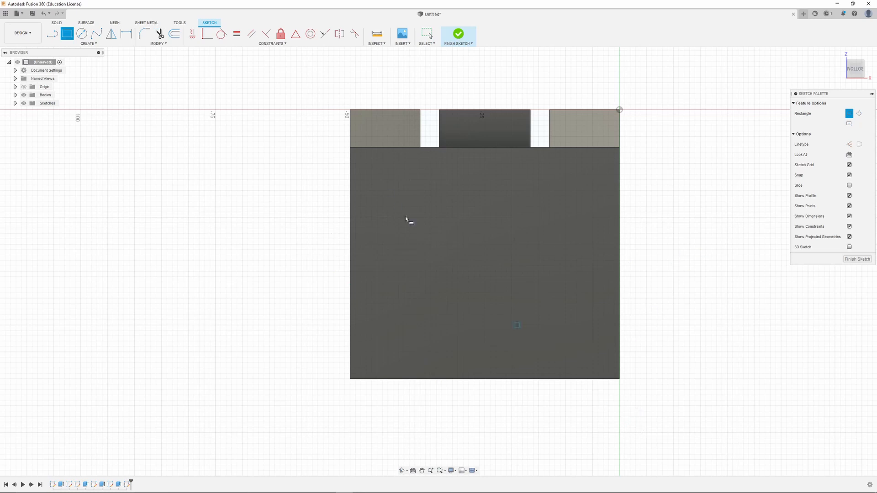
pyautogui.click(350, 147)
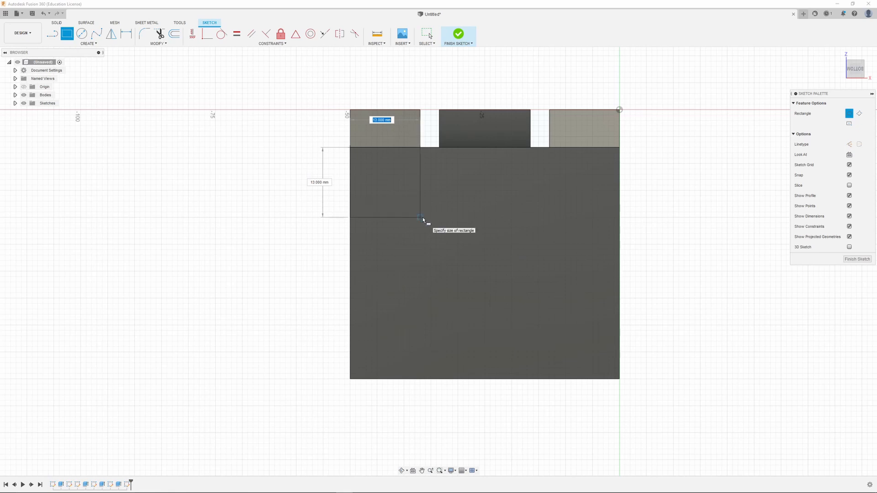
pyautogui.keyDown('shift'); pyautogui.moveTo(423, 220); pyautogui.dragTo(401, 190, button='middle'); pyautogui.keyUp('shift')
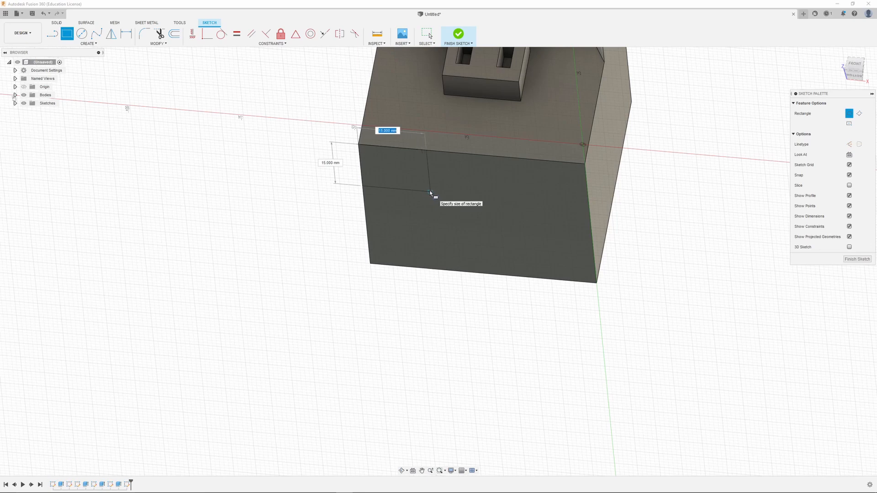
pyautogui.moveTo(466, 222)
pyautogui.keyDown('shift'); pyautogui.mouseDown(button='middle')
pyautogui.moveTo(477, 173)
pyautogui.moveTo(477, 224)
pyautogui.mouseUp(button='middle'); pyautogui.keyUp('shift')
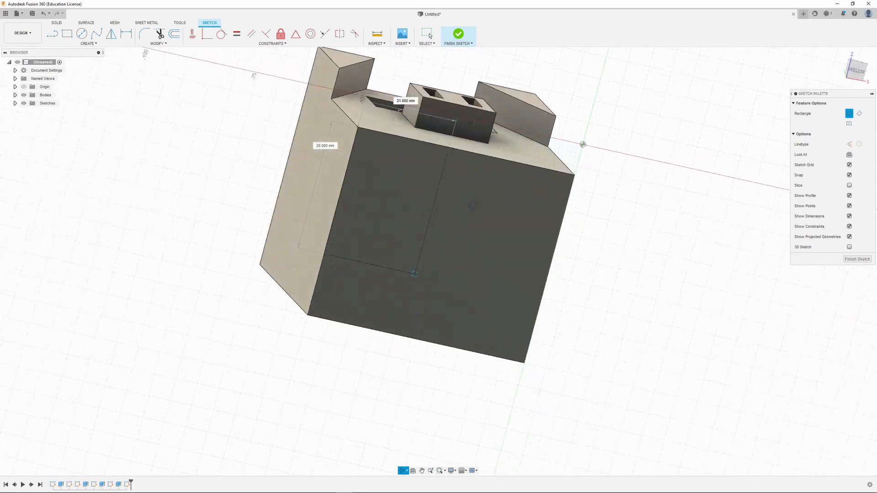
pyautogui.click(857, 69)
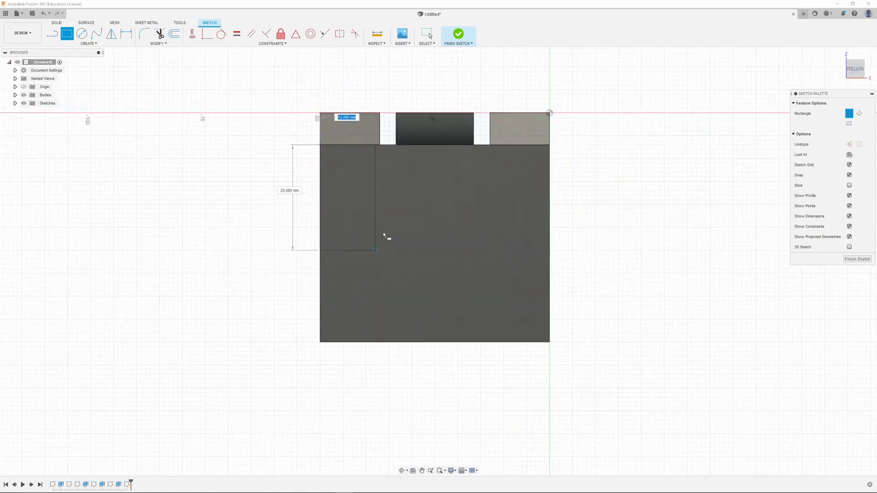
pyautogui.click(384, 209)
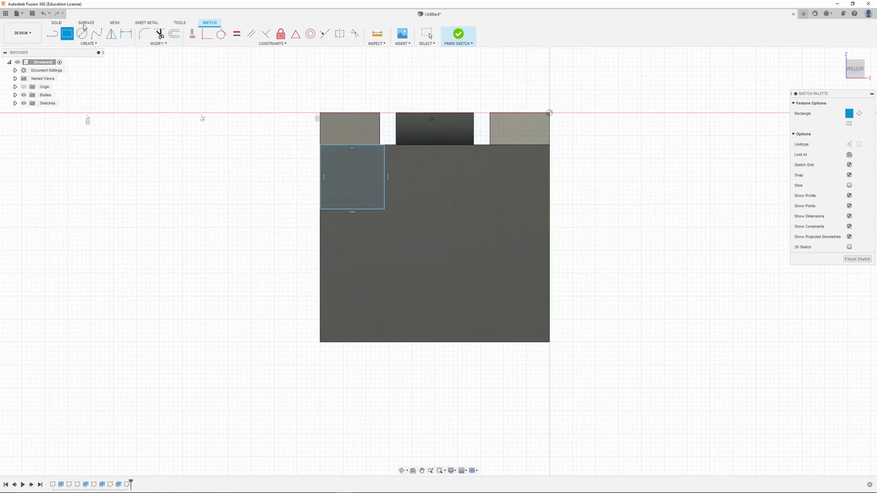
# Dimension the rectangle's bottom and right edges, setting both its width and height to 15 mm.
pyautogui.click(126, 33)
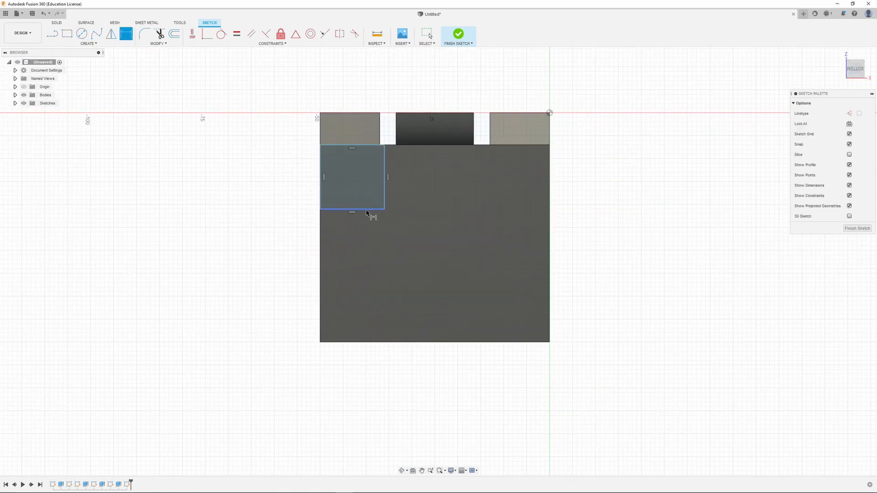
pyautogui.click(366, 211)
pyautogui.click(375, 263)
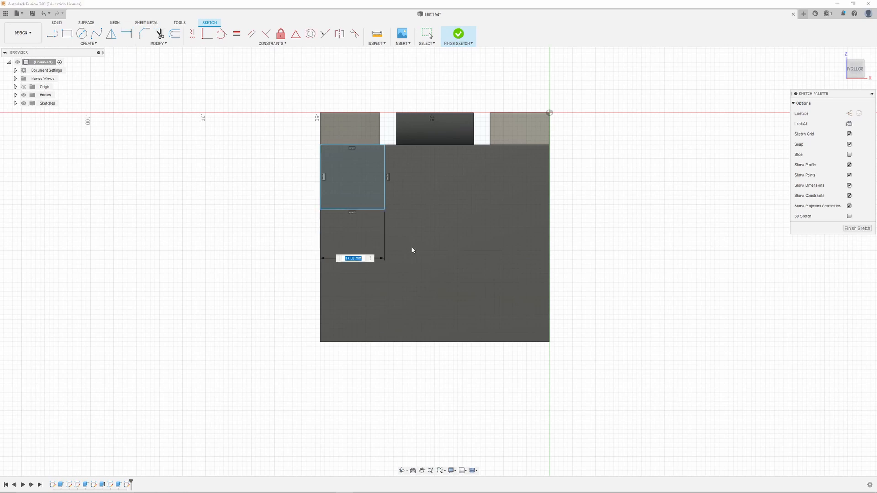
pyautogui.write('15')
pyautogui.press('Return')
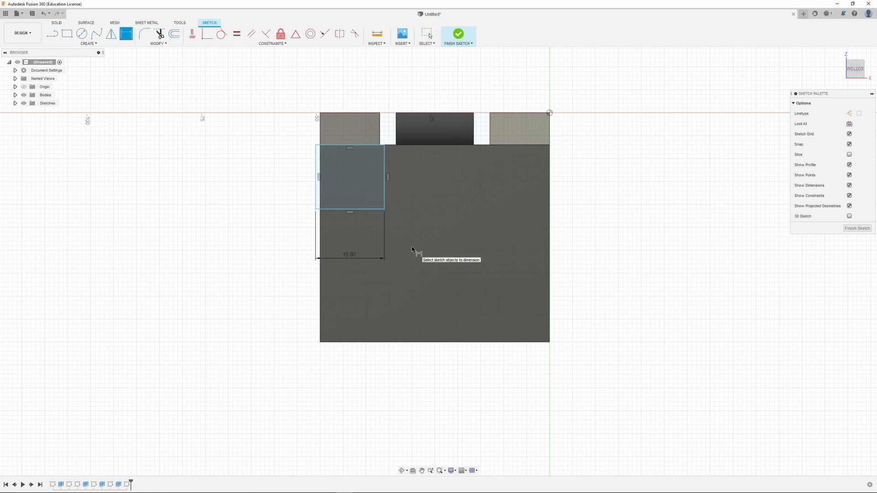
pyautogui.click(384, 197)
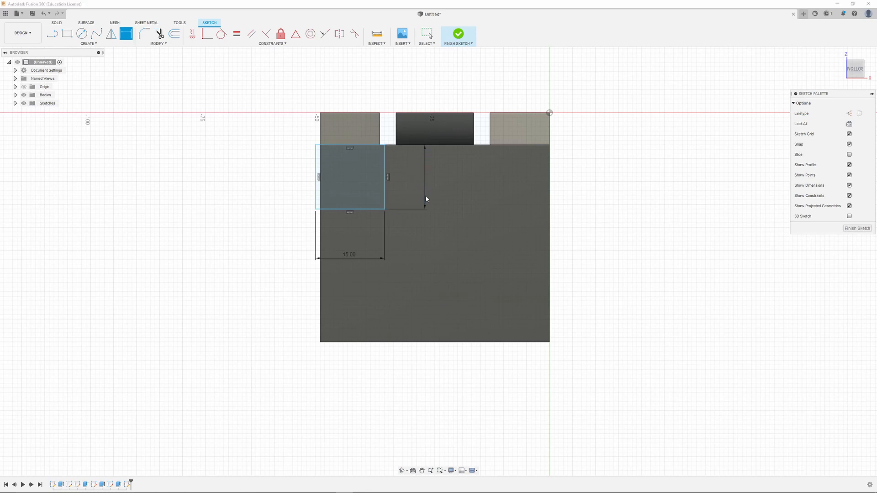
pyautogui.click(426, 197)
pyautogui.write('15')
pyautogui.press('Return')
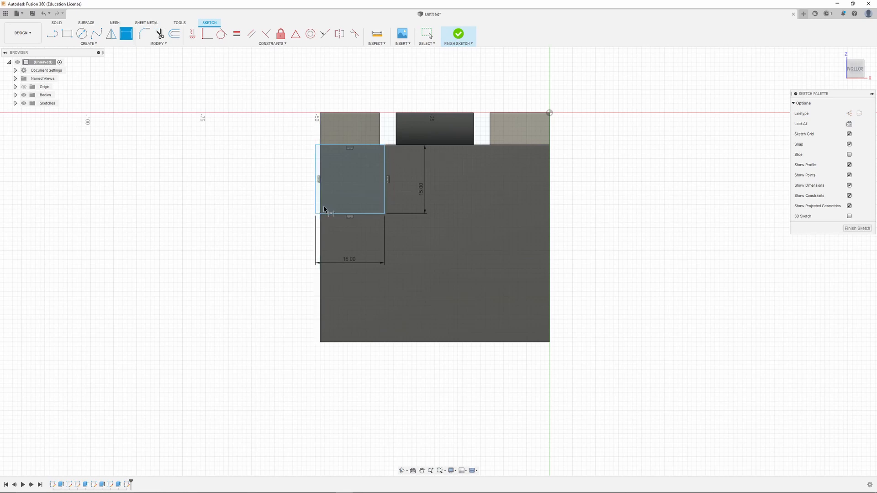
# Apply a Collinear constraint between the square's left edge and the left edge of the bottom face.
pyautogui.click(254, 40)
pyautogui.scroll(5, 319, 163)
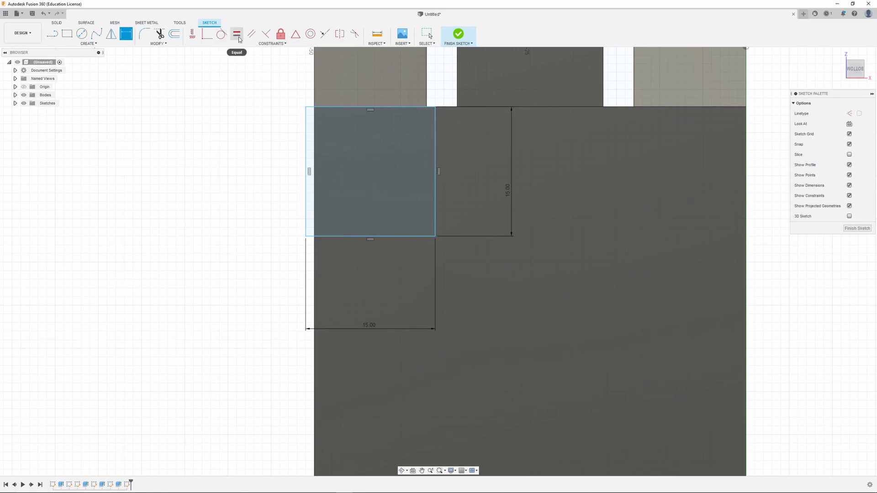
pyautogui.click(205, 35)
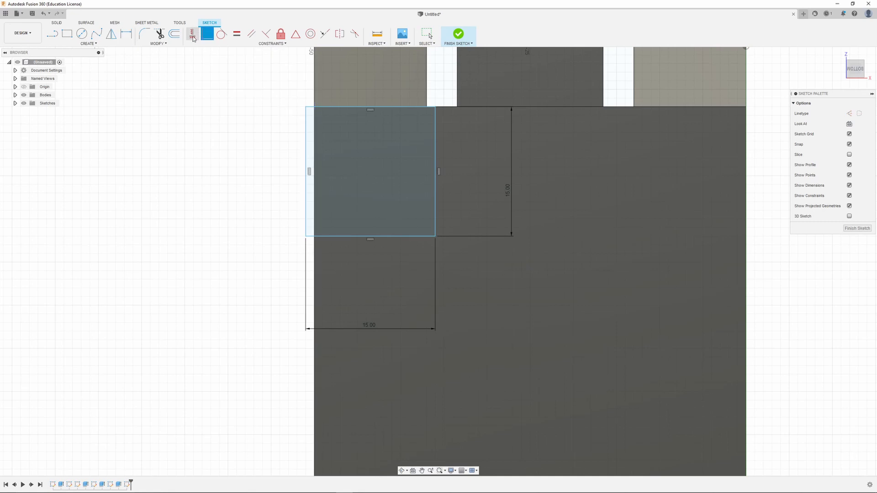
pyautogui.click(234, 44)
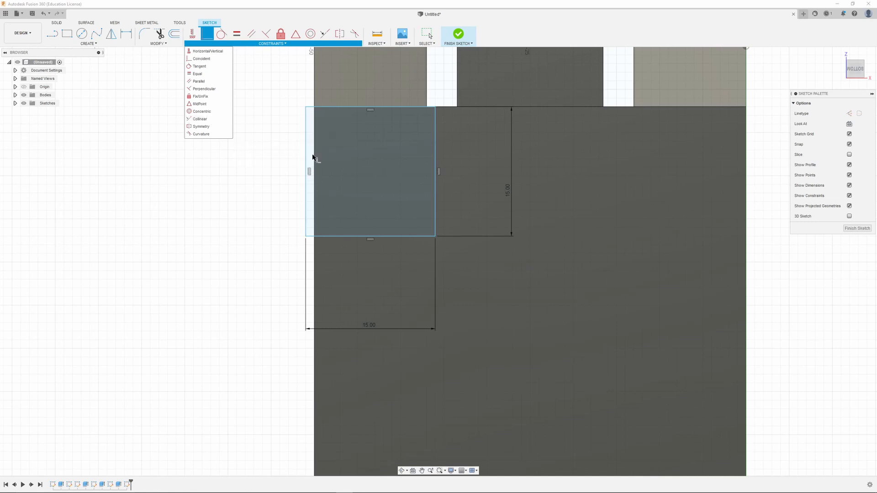
pyautogui.click(198, 119)
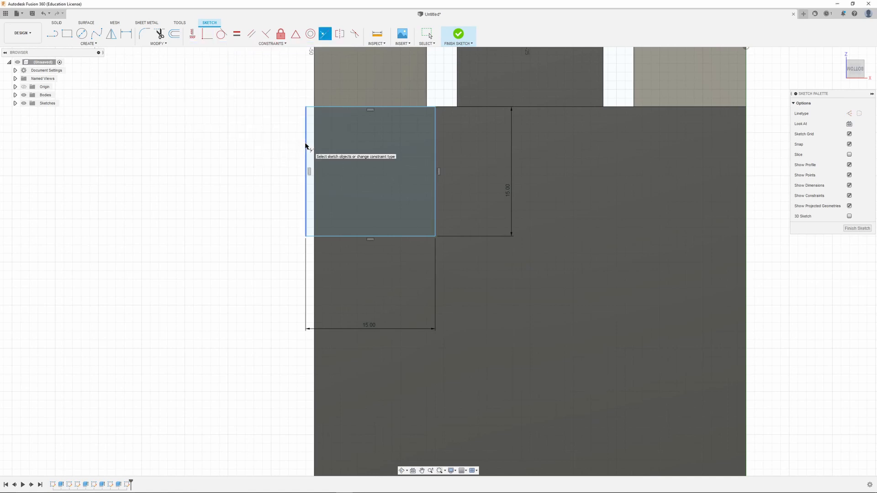
pyautogui.click(315, 154)
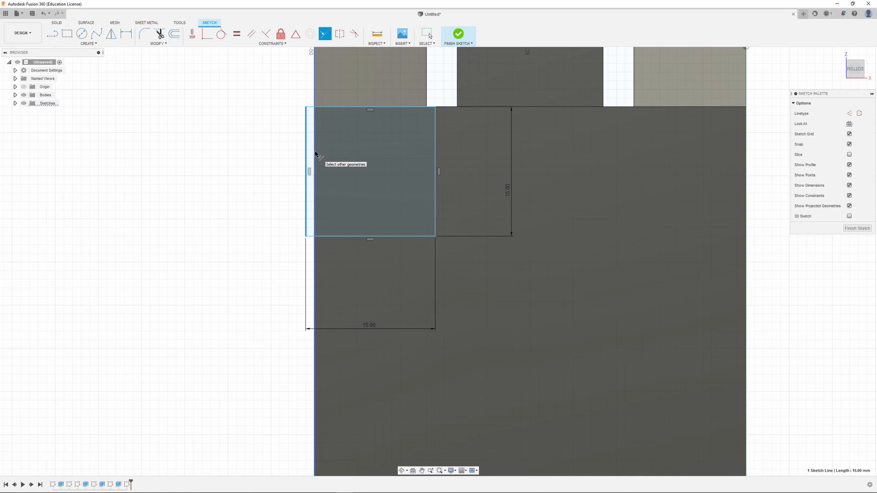
pyautogui.click(315, 154)
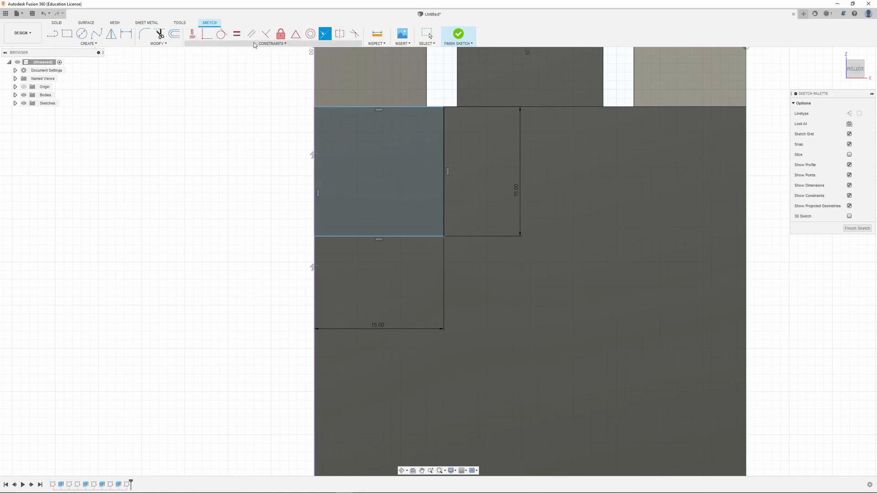
# Draw a vertical construction centerline from the middle of the bottom face's lower edge to its upper edge.
pyautogui.scroll(-3, 390, 238)
pyautogui.scroll(1, 528, 171)
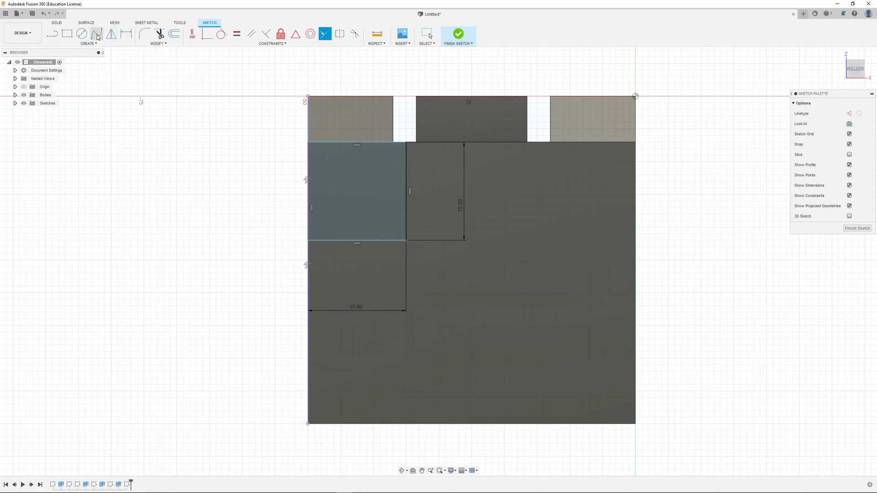
pyautogui.click(57, 36)
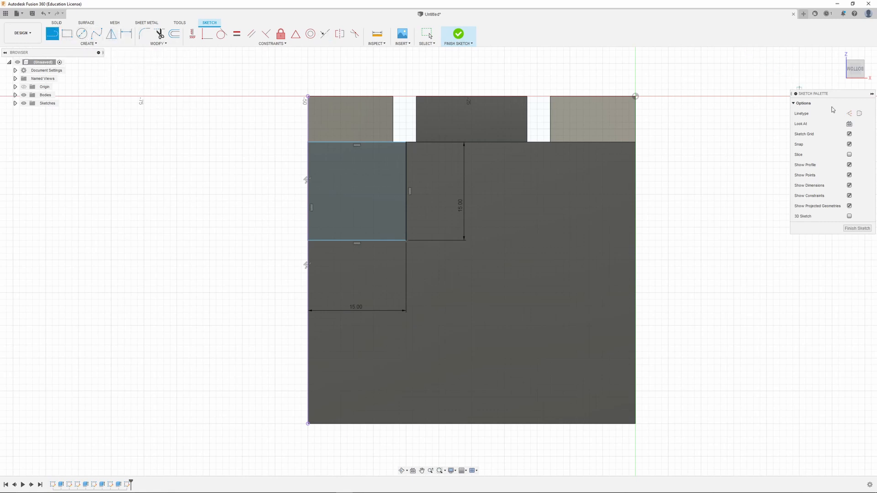
pyautogui.click(858, 115)
pyautogui.click(472, 425)
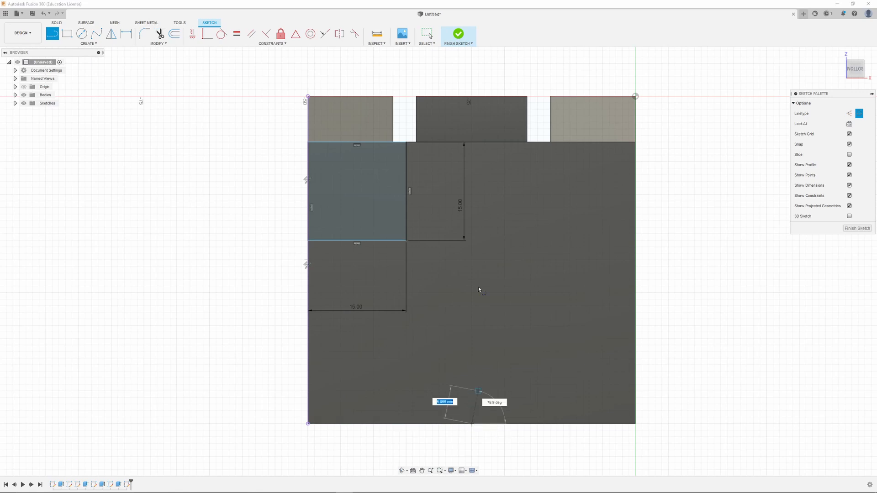
pyautogui.click(473, 143)
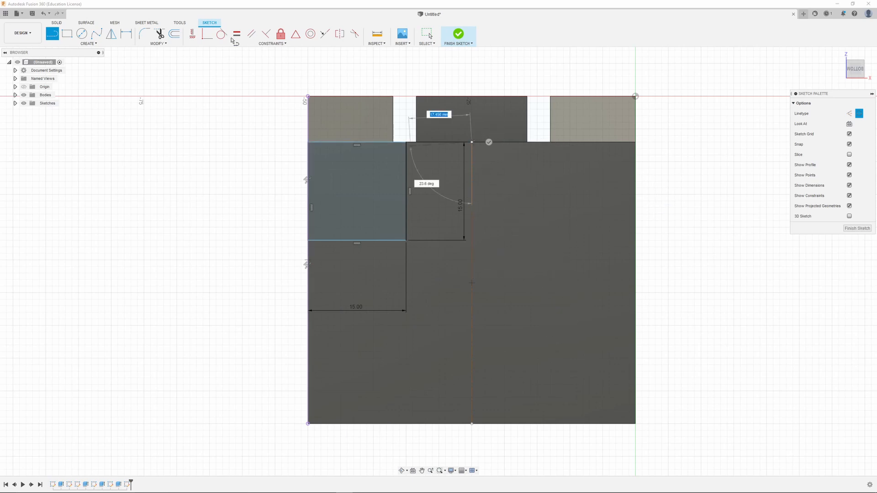
pyautogui.click(130, 37)
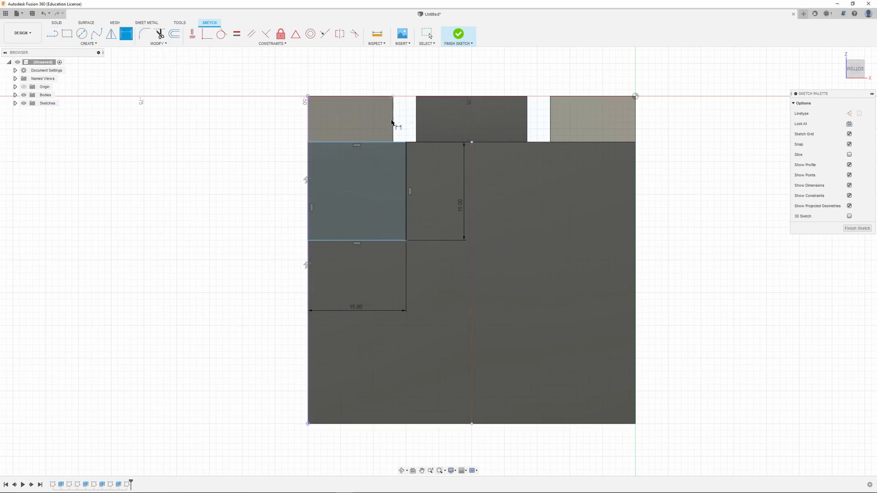
pyautogui.click(472, 342)
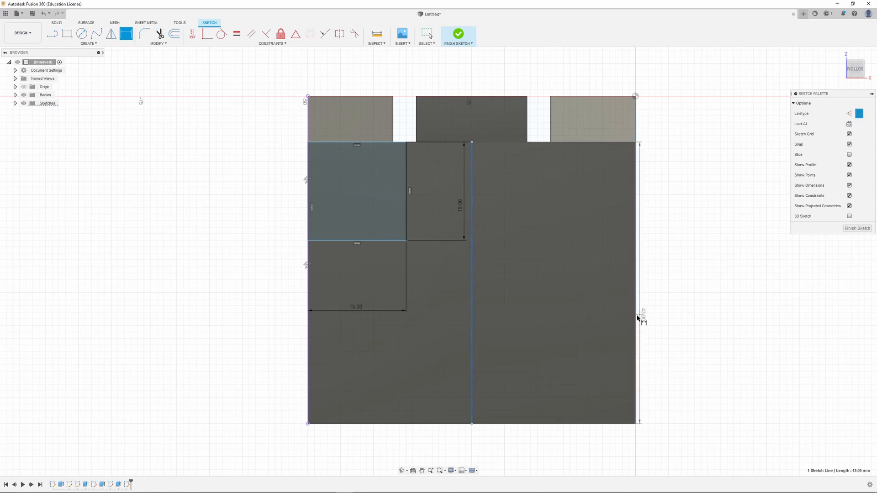
pyautogui.click(637, 315)
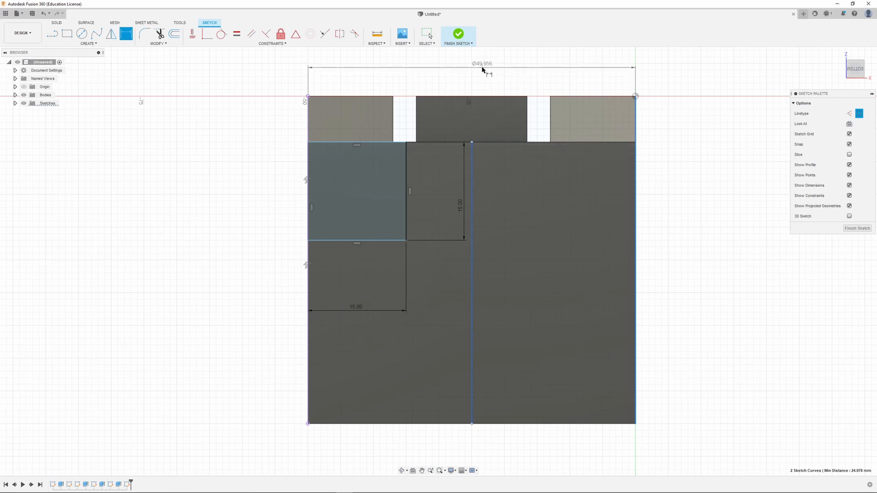
pyautogui.press('Escape')
# Dimension the distance from the construction line's top endpoint to the face's right edge and set it to 25 mm.
pyautogui.click(127, 39)
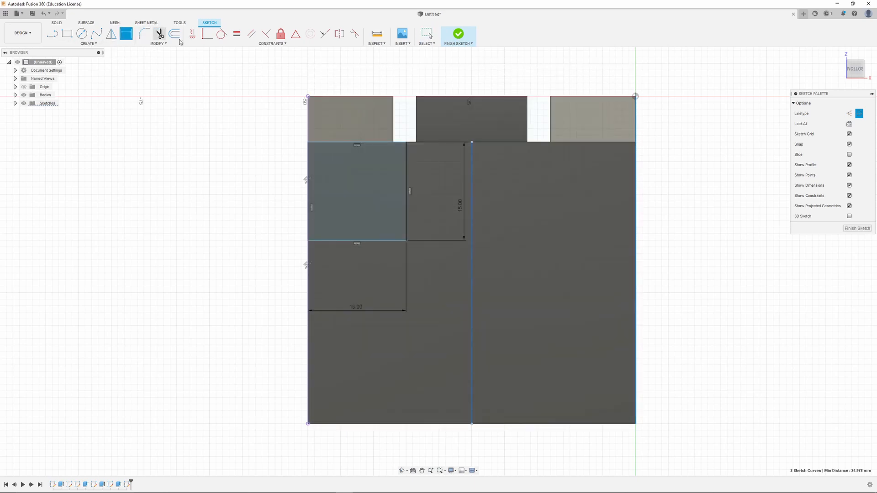
pyautogui.click(472, 143)
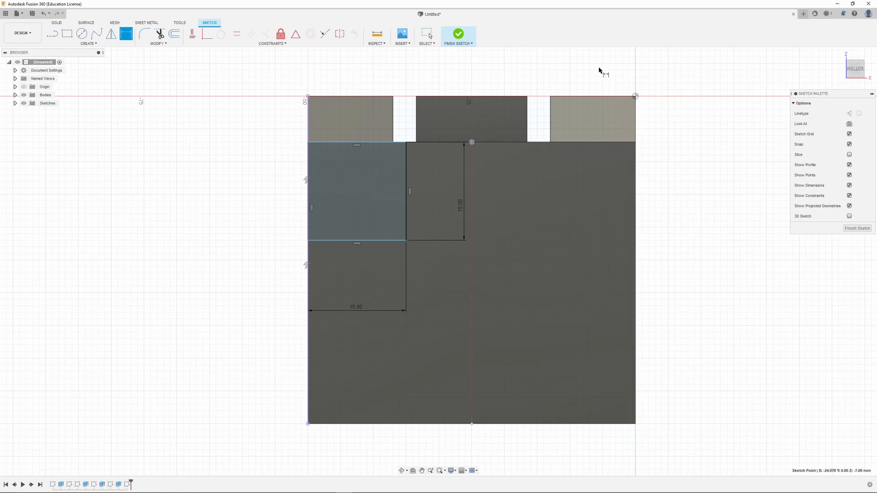
pyautogui.click(636, 166)
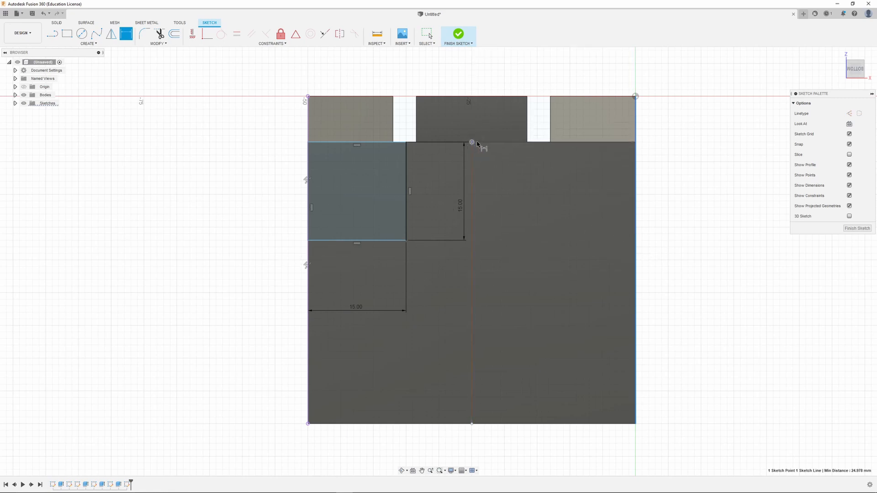
pyautogui.click(637, 170)
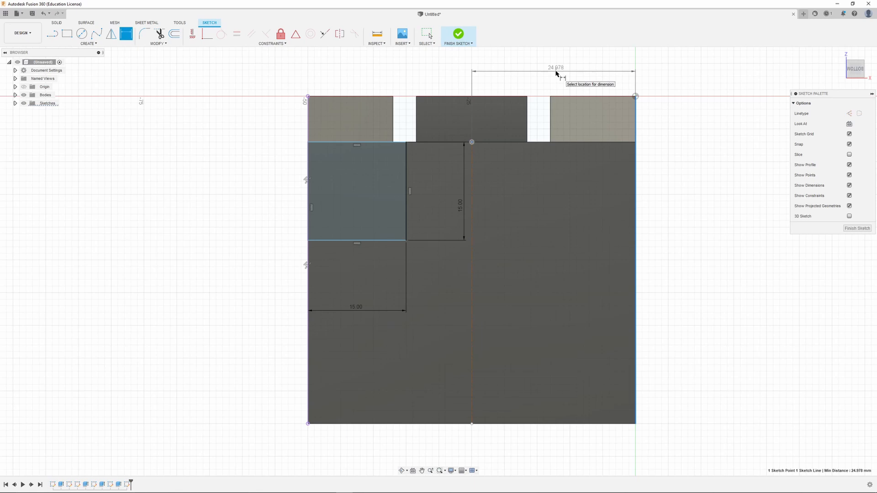
pyautogui.click(557, 73)
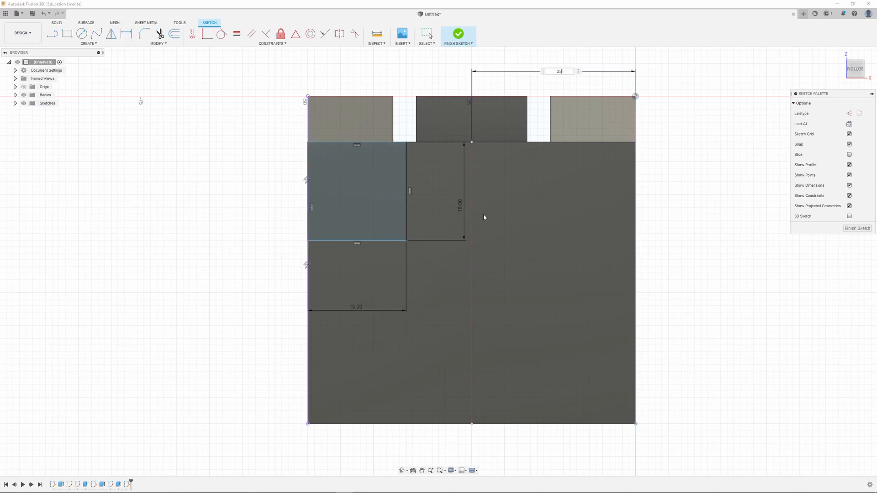
pyautogui.write('25')
pyautogui.press('Return')
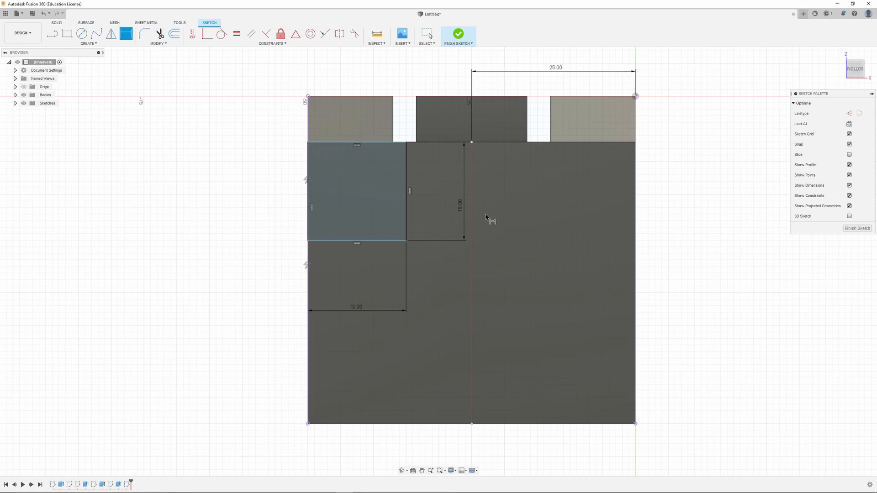
pyautogui.scroll(2, 450, 229)
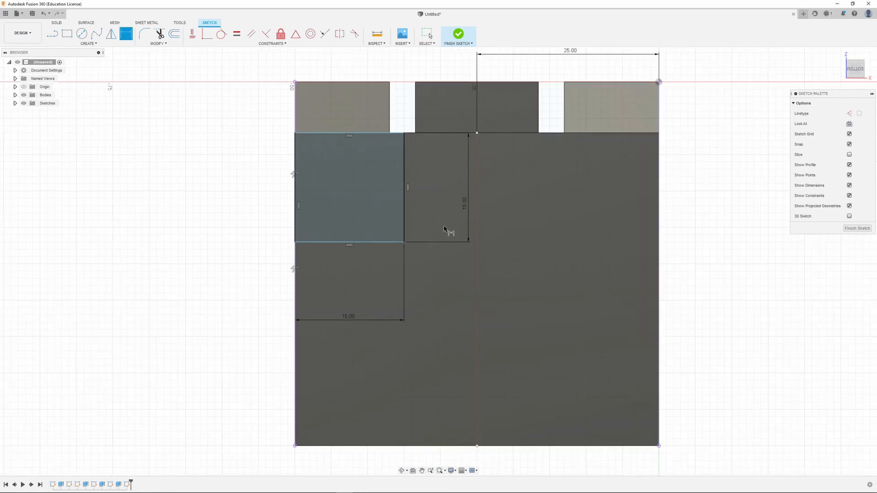
pyautogui.scroll(1, 350, 251)
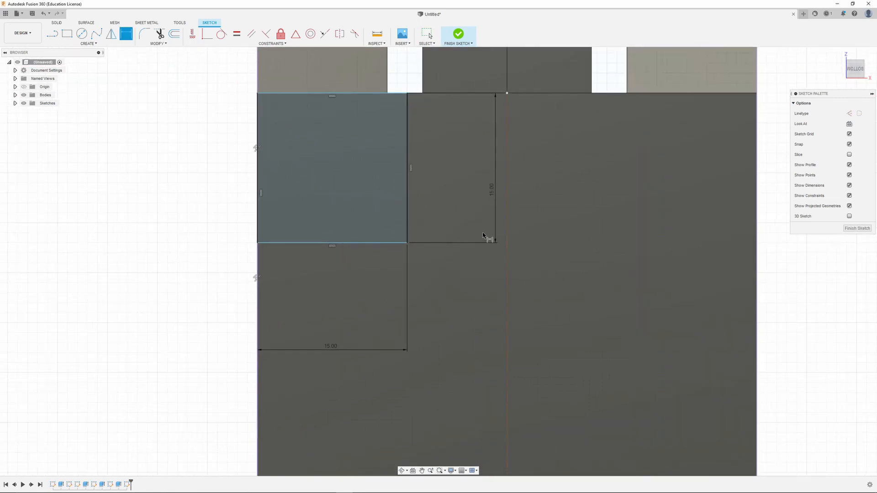
# Mirror the 15 mm corner square across the vertical construction centerline of the bottom face.
pyautogui.scroll(-2, 601, 201)
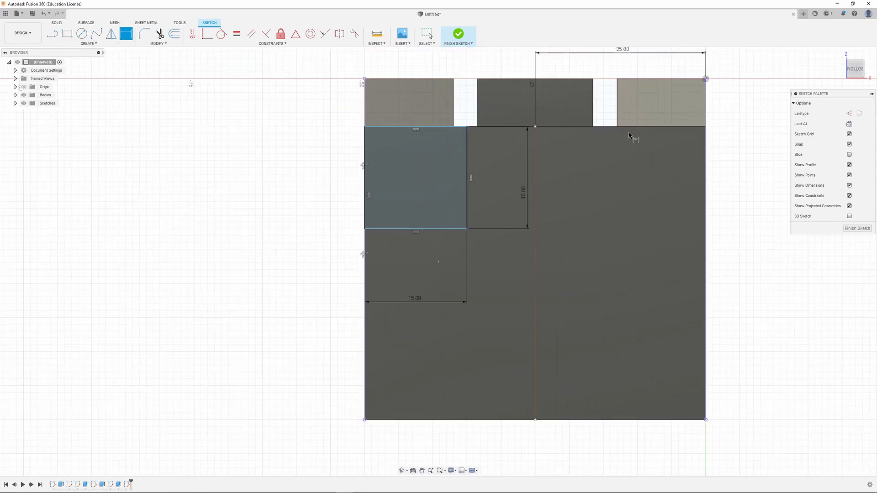
pyautogui.press('Escape')
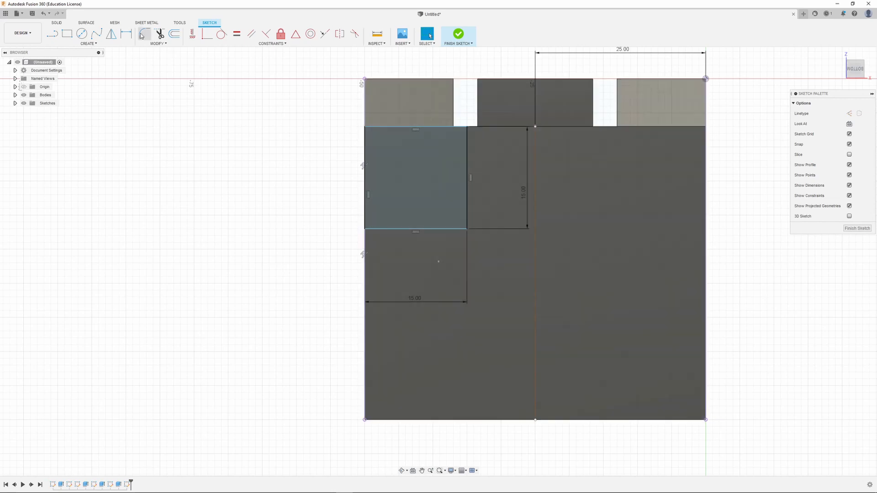
pyautogui.click(111, 33)
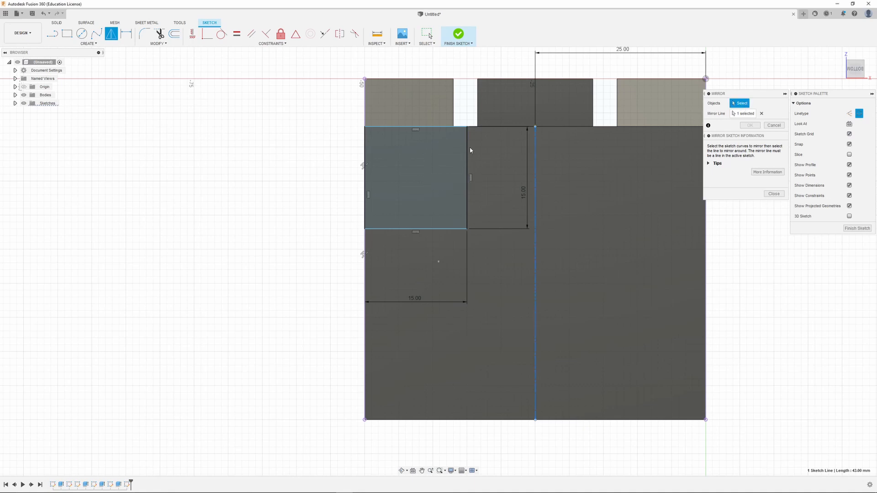
pyautogui.moveTo(337, 108); pyautogui.dragTo(485, 250)
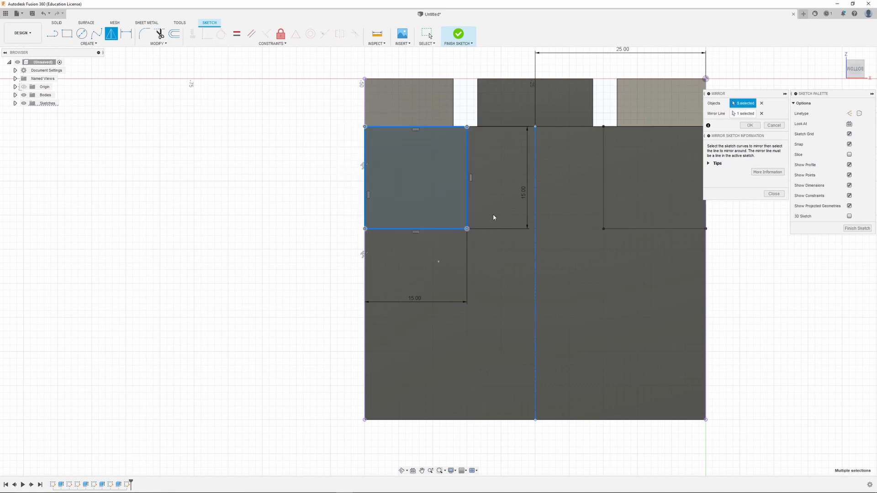
pyautogui.click(774, 195)
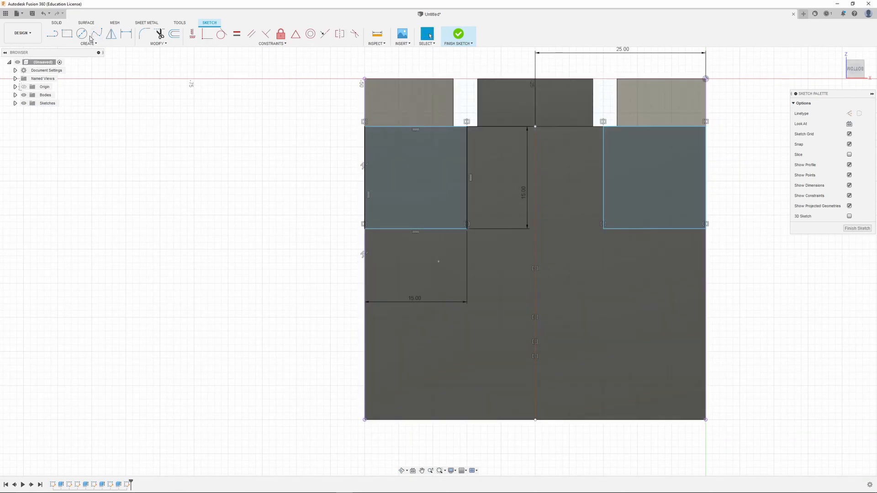
# Draw a horizontal construction line about 31 mm long from the vertical centerline's midpoint to beyond the bottom face's right edge.
pyautogui.click(52, 33)
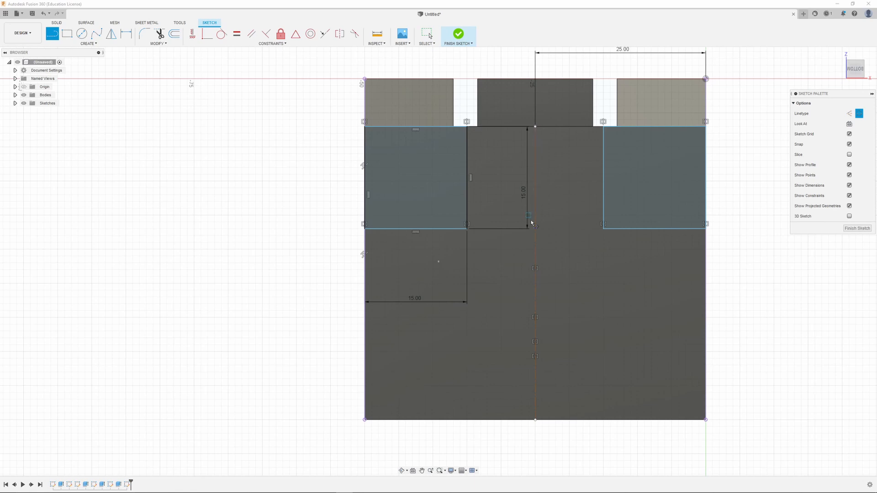
pyautogui.click(536, 273)
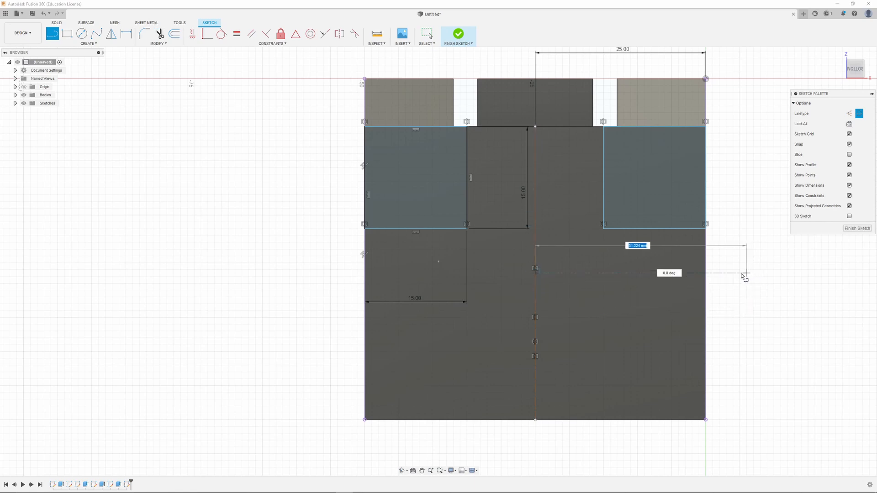
pyautogui.click(744, 273)
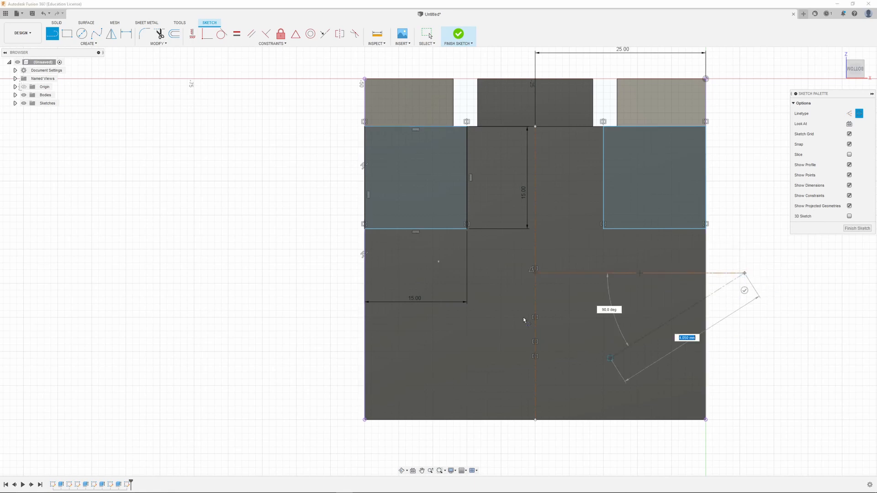
pyautogui.press('Escape')
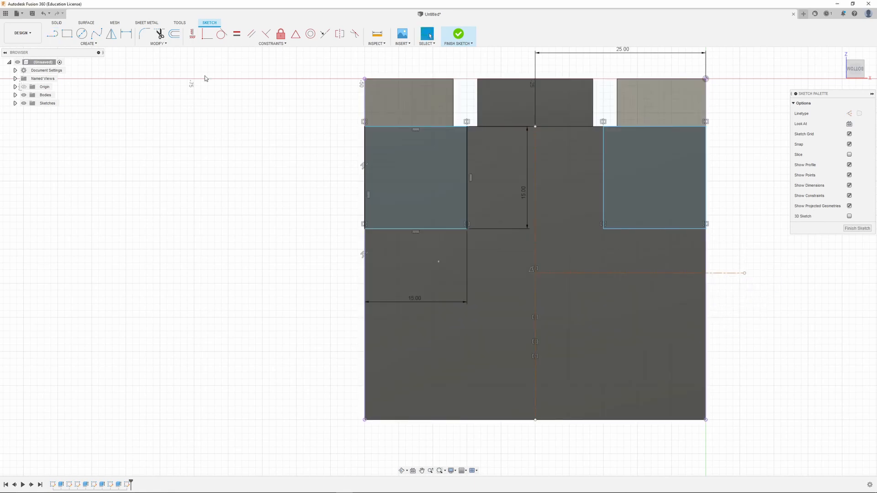
# Mirror both upper squares across the horizontal construction line into the lower corners and finish the sketch.
pyautogui.click(111, 34)
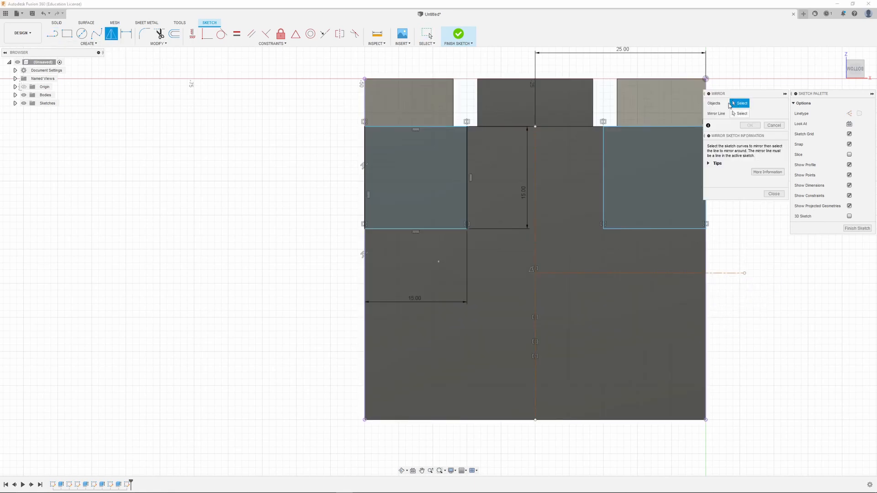
pyautogui.moveTo(333, 115); pyautogui.dragTo(751, 254)
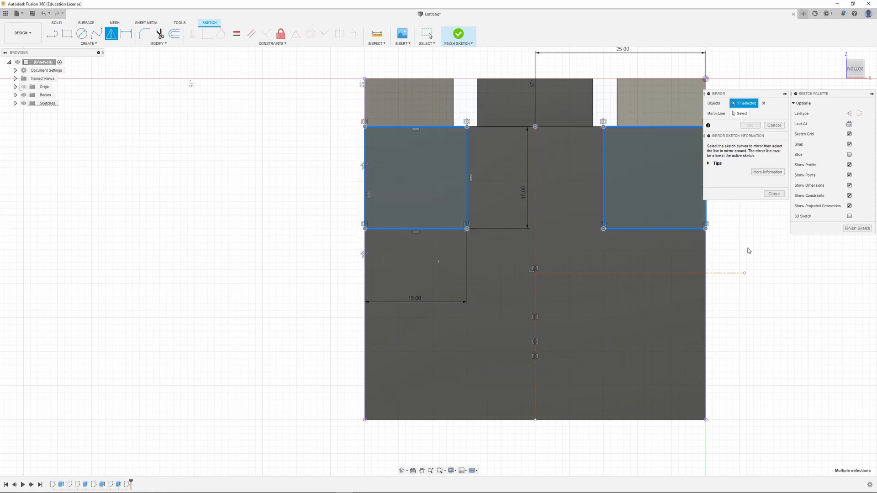
pyautogui.click(741, 114)
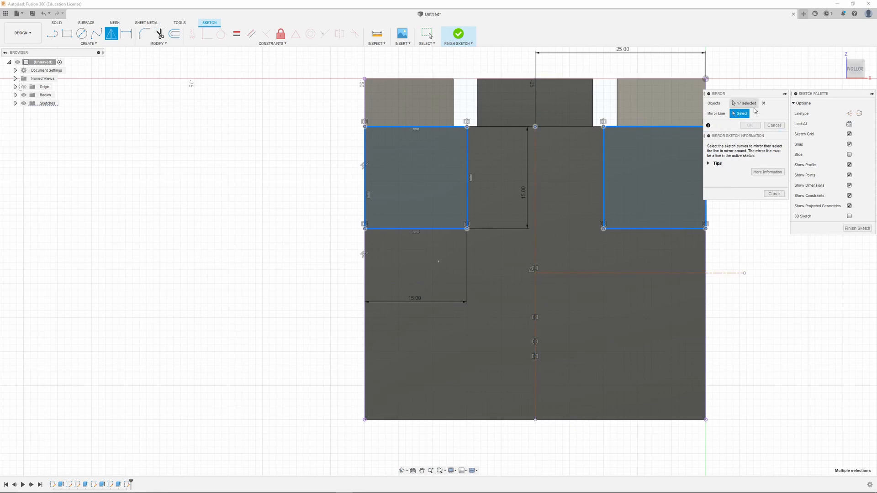
pyautogui.click(627, 274)
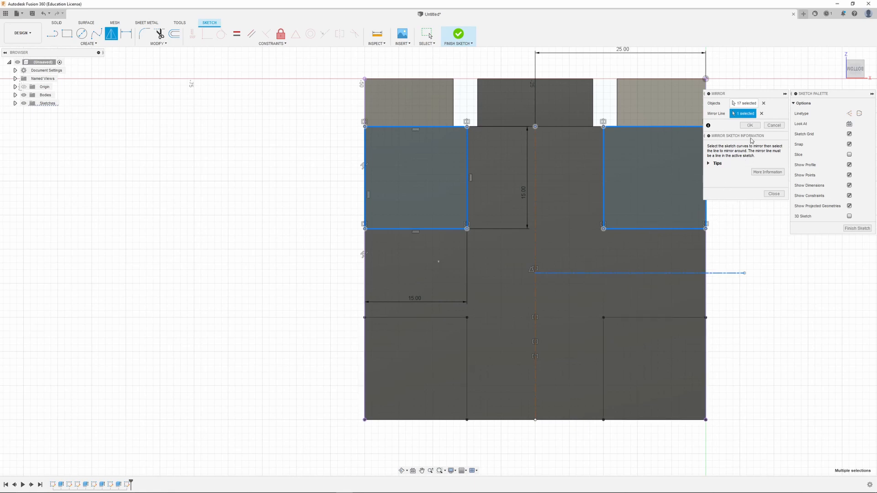
pyautogui.click(750, 126)
pyautogui.keyDown('shift'); pyautogui.moveTo(476, 220); pyautogui.dragTo(498, 235, button='middle'); pyautogui.keyUp('shift')
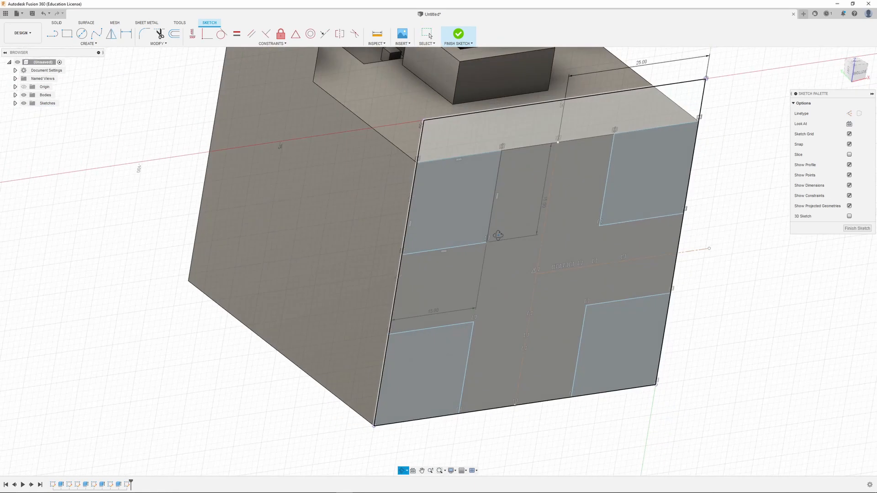
pyautogui.scroll(-5, 548, 210)
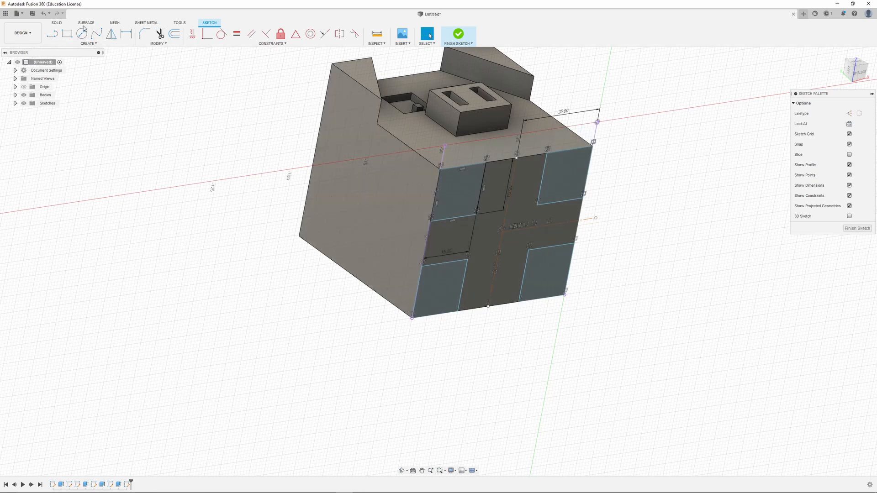
pyautogui.click(854, 228)
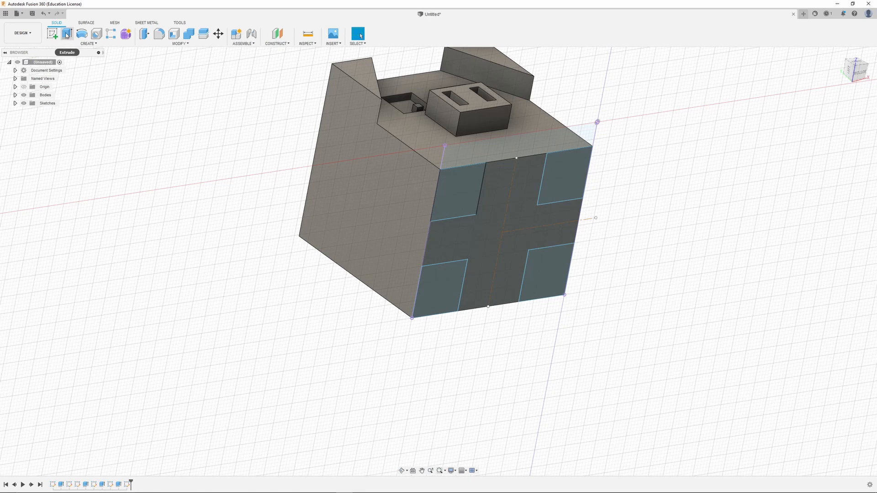
pyautogui.click(67, 35)
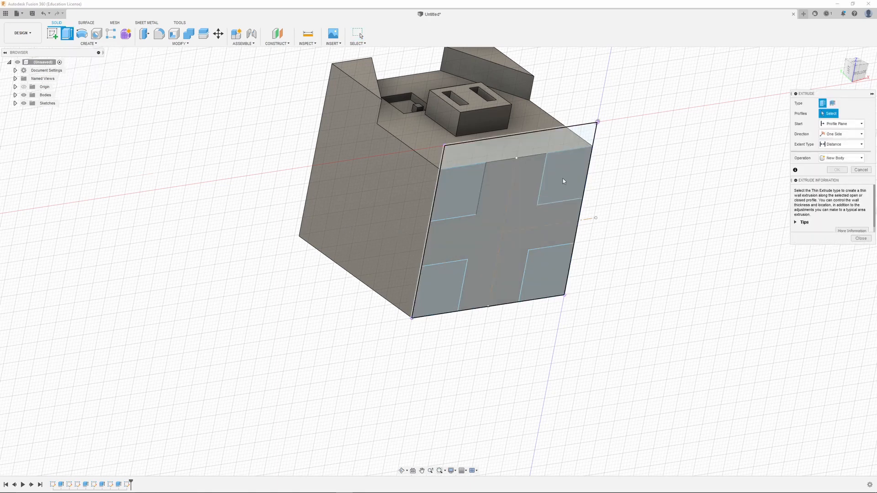
pyautogui.scroll(3, 482, 235)
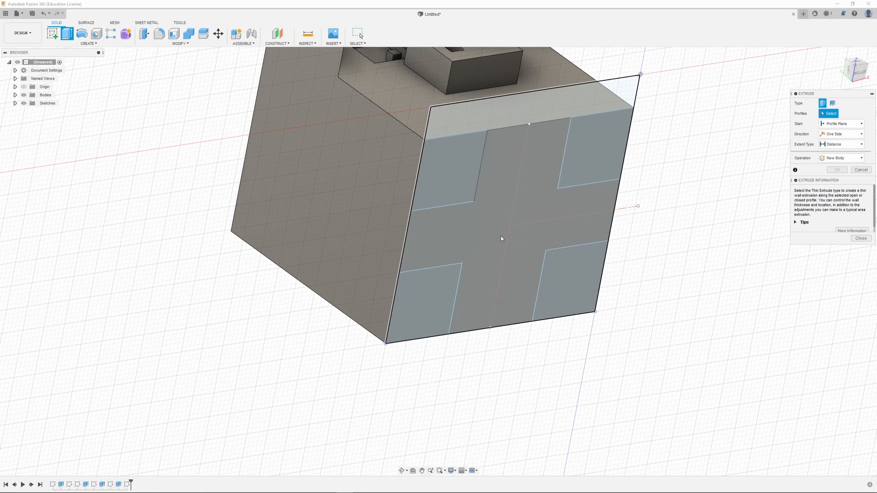
pyautogui.click(501, 236)
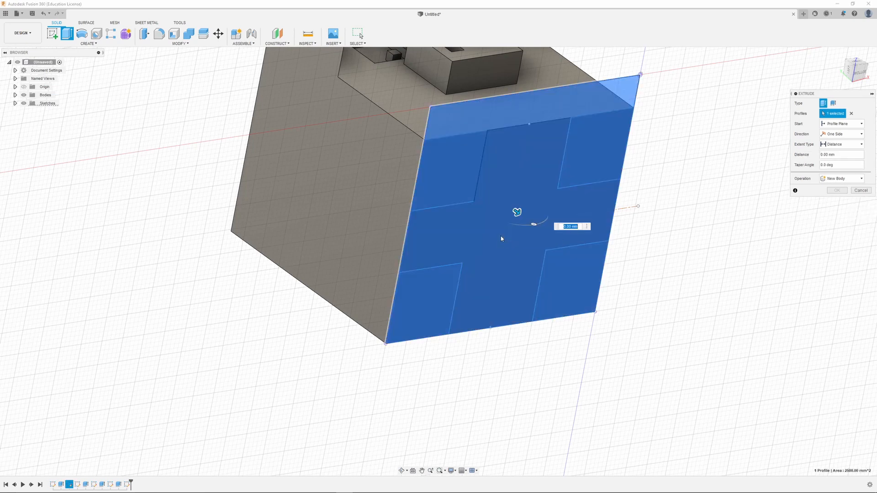
pyautogui.click(499, 267)
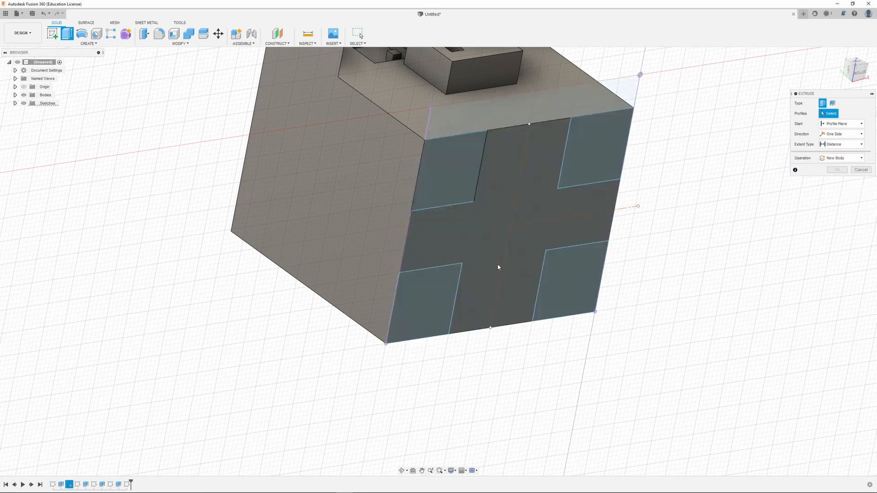
pyautogui.click(499, 281)
pyautogui.click(475, 281)
pyautogui.press('Escape')
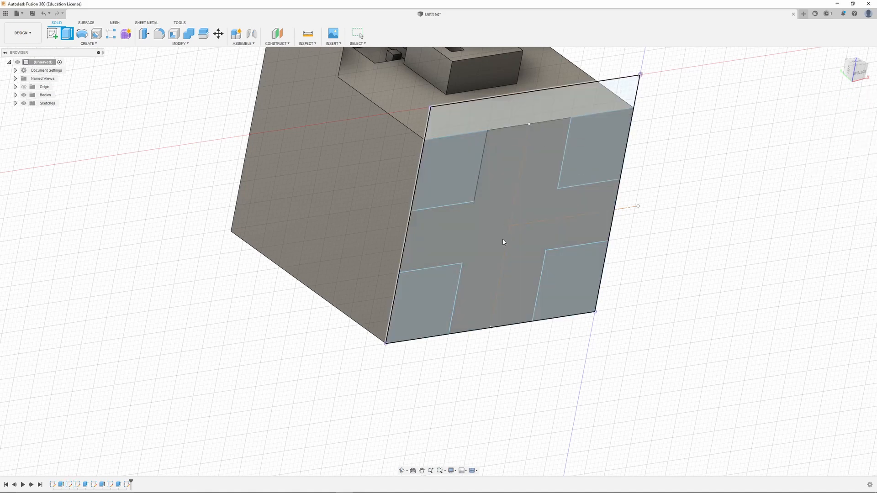
# Find the older sketch whose single profile covers the whole bottom face, and hide Sketch2 while keeping Sketch6 visible.
pyautogui.moveTo(717, 153)
pyautogui.keyDown('shift'); pyautogui.mouseDown(button='middle')
pyautogui.moveTo(709, 135)
pyautogui.moveTo(713, 143)
pyautogui.mouseUp(button='middle'); pyautogui.keyUp('shift')
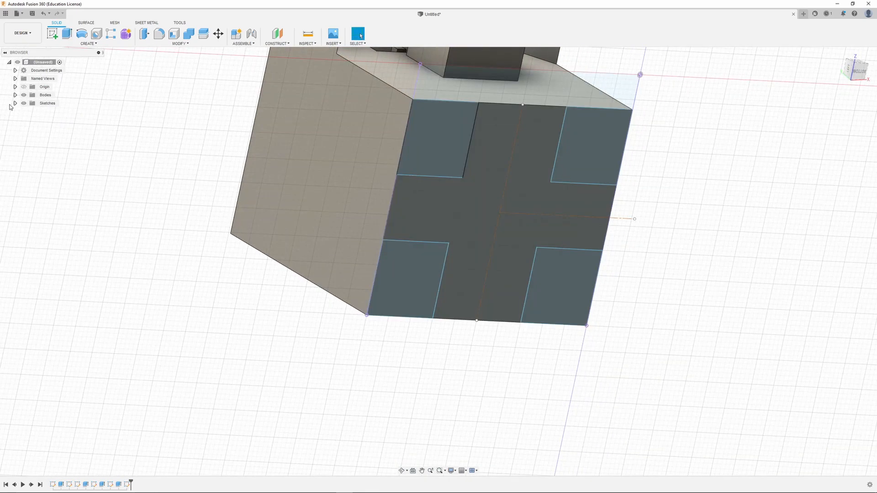
pyautogui.click(15, 103)
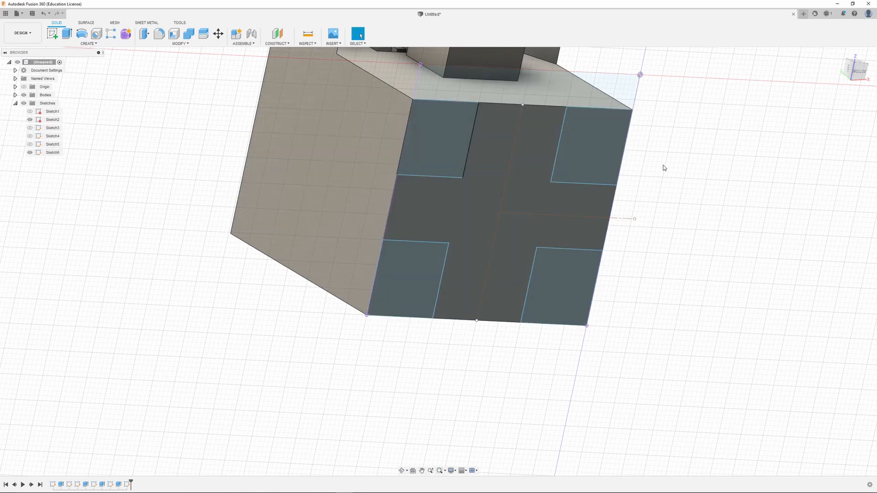
pyautogui.click(590, 88)
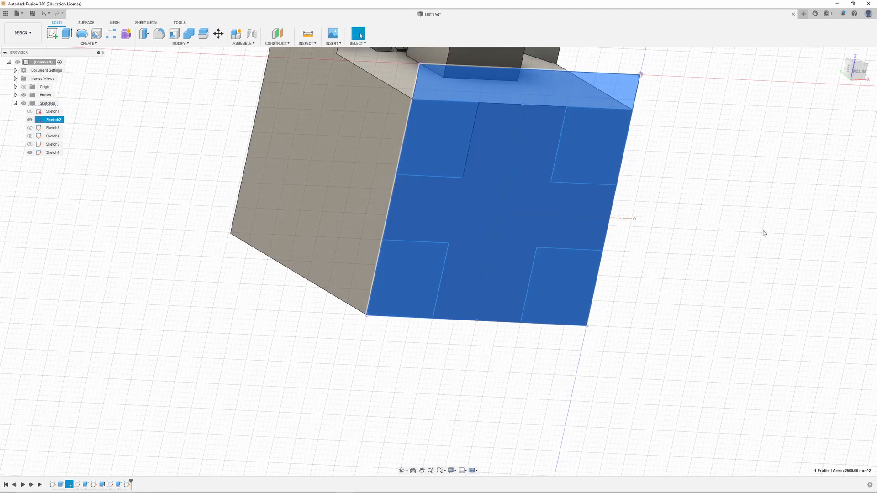
pyautogui.click(428, 338)
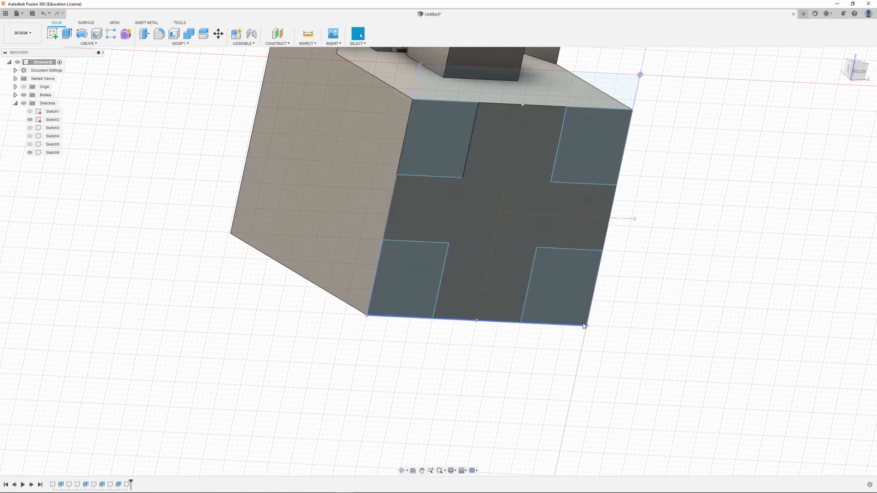
pyautogui.keyDown('shift'); pyautogui.moveTo(584, 326); pyautogui.dragTo(346, 118, button='middle'); pyautogui.keyUp('shift')
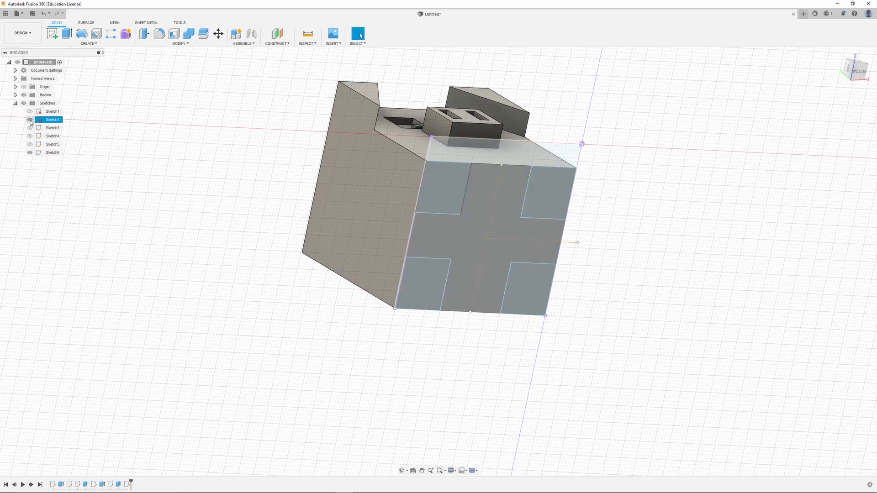
pyautogui.click(30, 120)
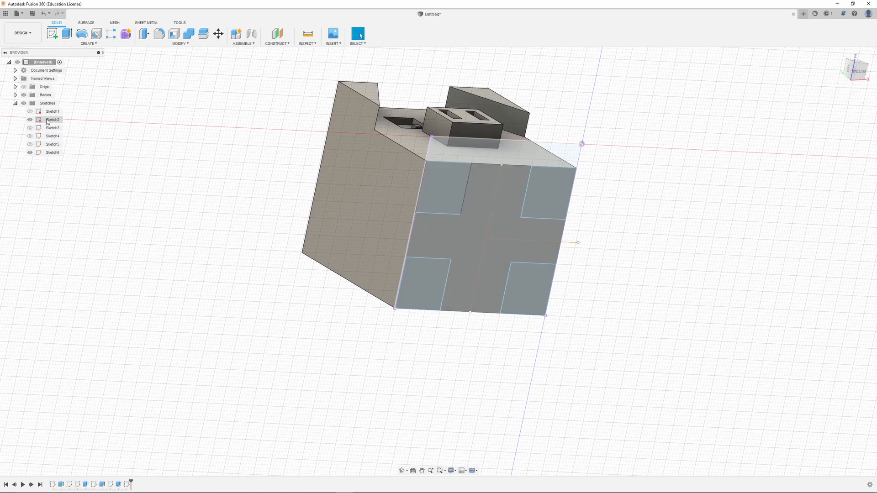
pyautogui.click(30, 153)
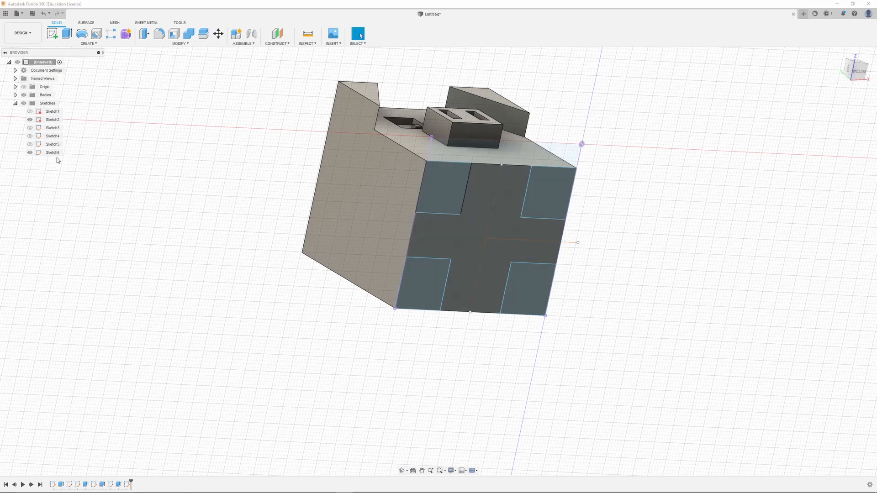
pyautogui.click(38, 119)
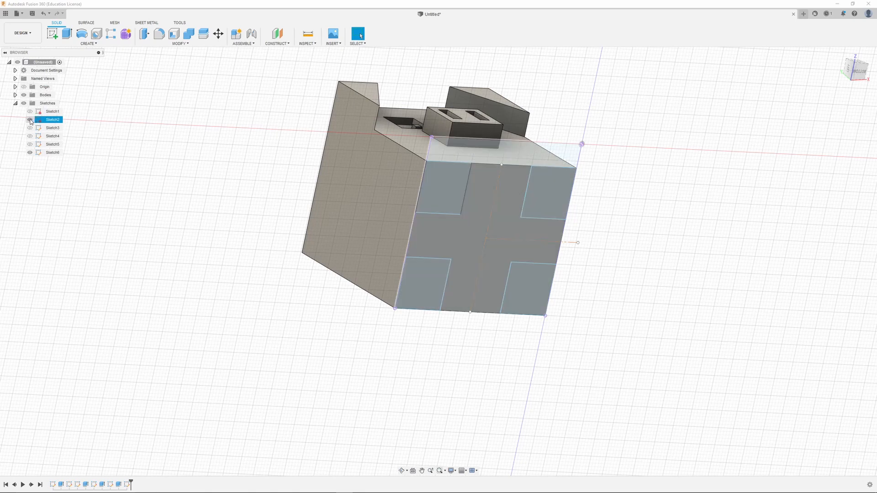
pyautogui.click(30, 120)
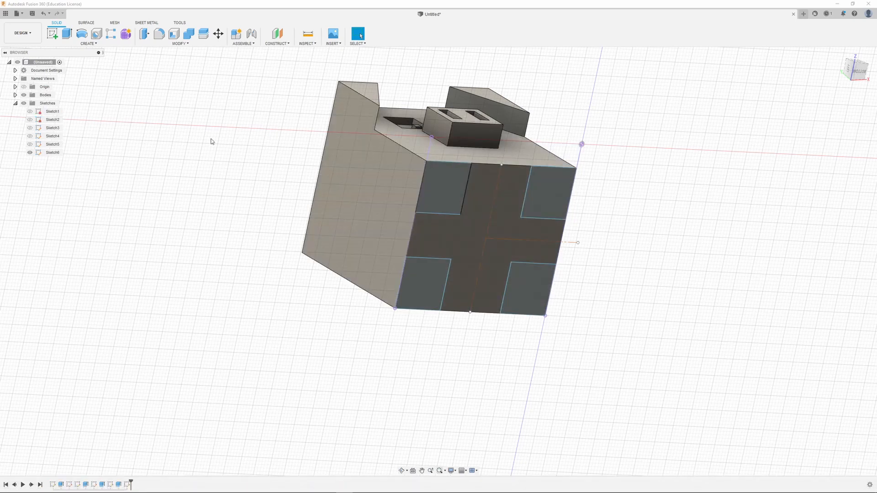
# Try to cut the bottom face together with its four corner squares 11 mm into the body using Extrude.
pyautogui.click(68, 34)
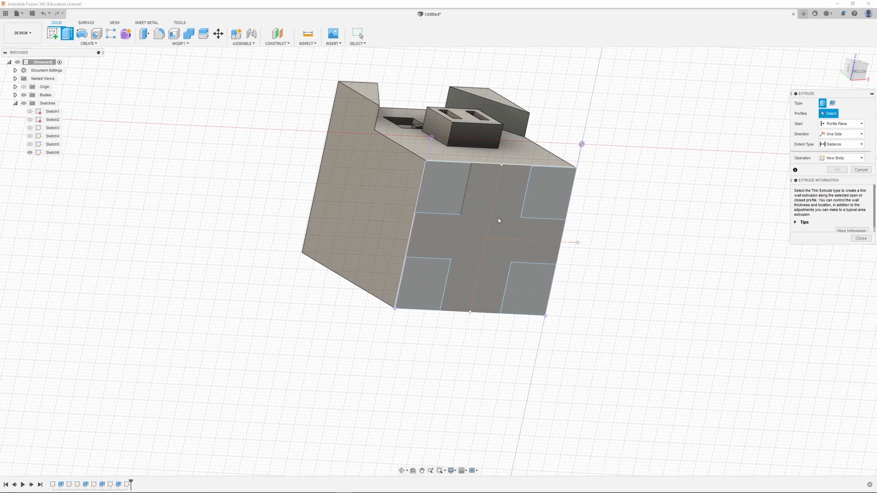
pyautogui.click(488, 248)
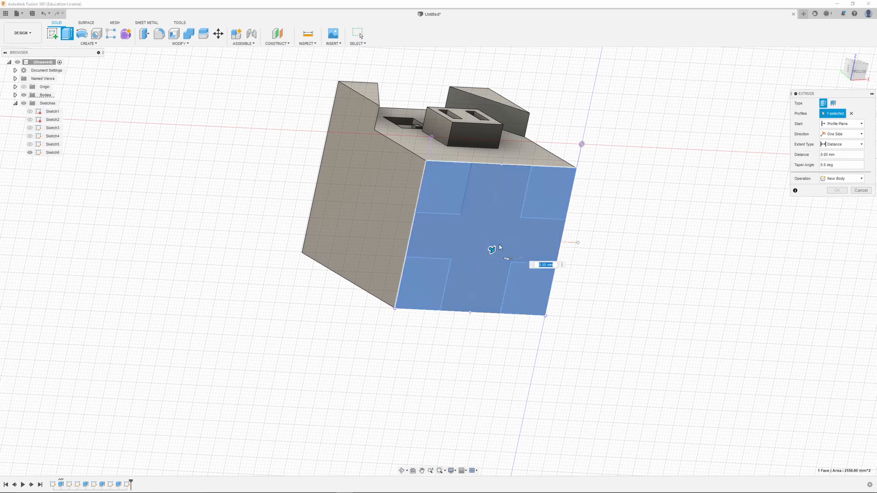
pyautogui.click(450, 202)
pyautogui.click(550, 202)
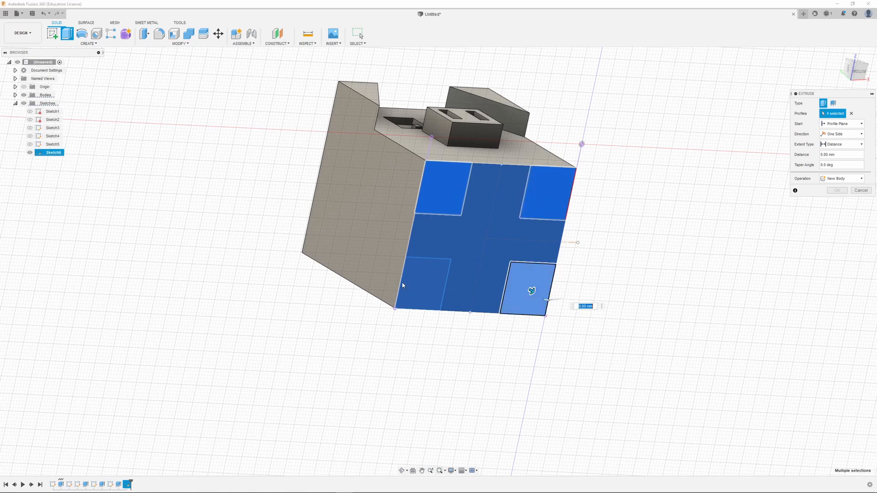
pyautogui.click(525, 288)
pyautogui.click(432, 291)
pyautogui.click(487, 251)
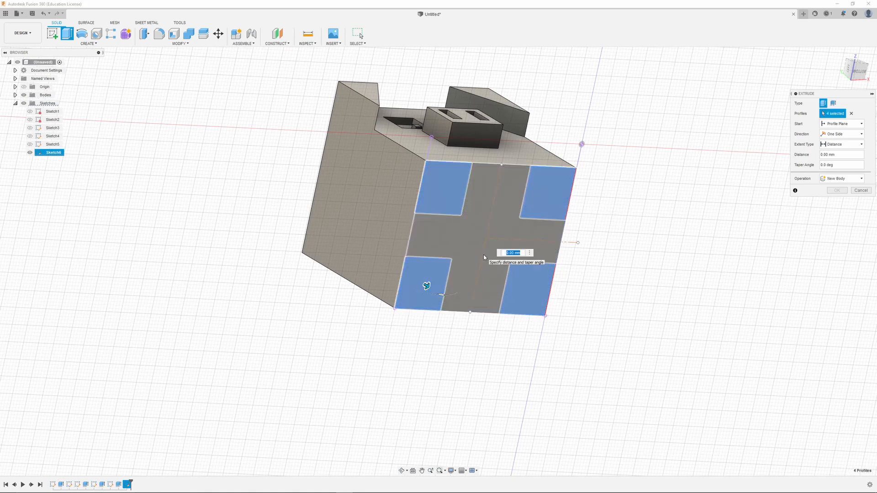
pyautogui.click(462, 276)
pyautogui.click(468, 242)
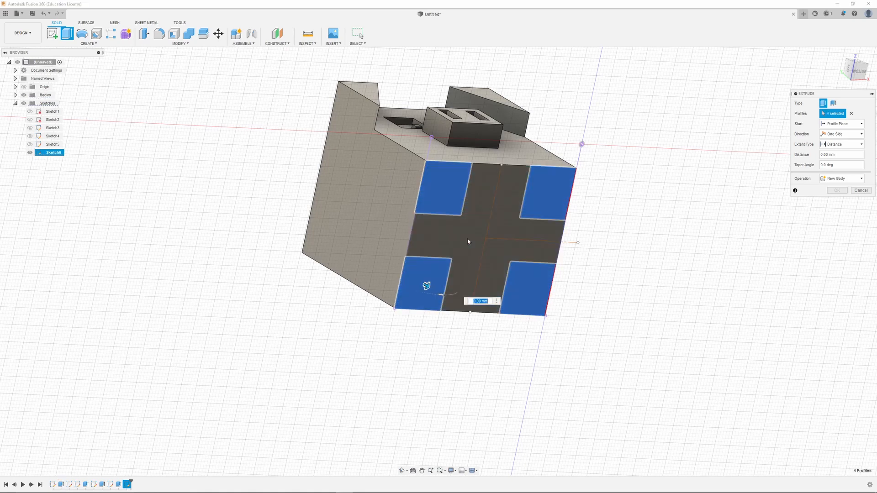
pyautogui.click(470, 258)
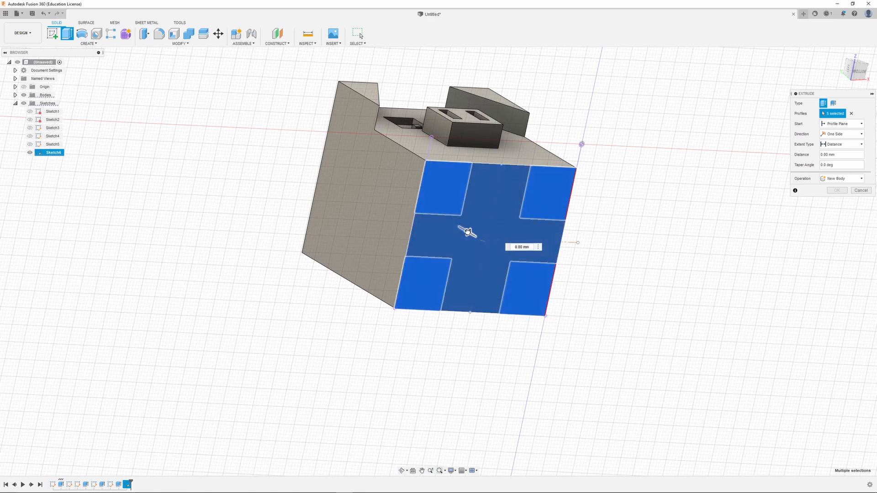
pyautogui.moveTo(469, 231); pyautogui.dragTo(446, 220)
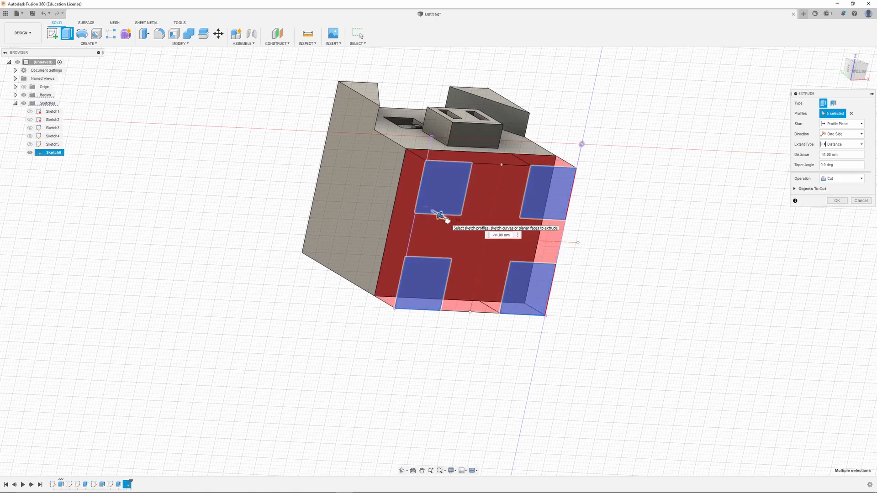
pyautogui.press('Return')
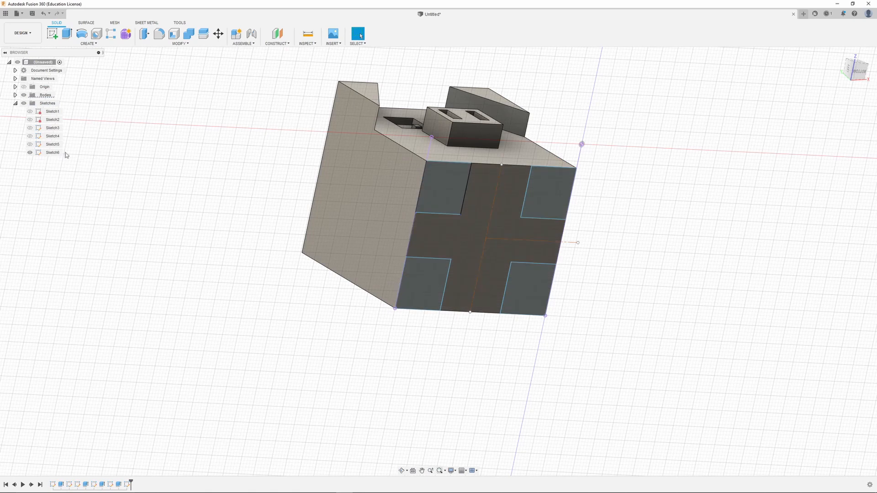
pyautogui.scroll(4, 529, 224)
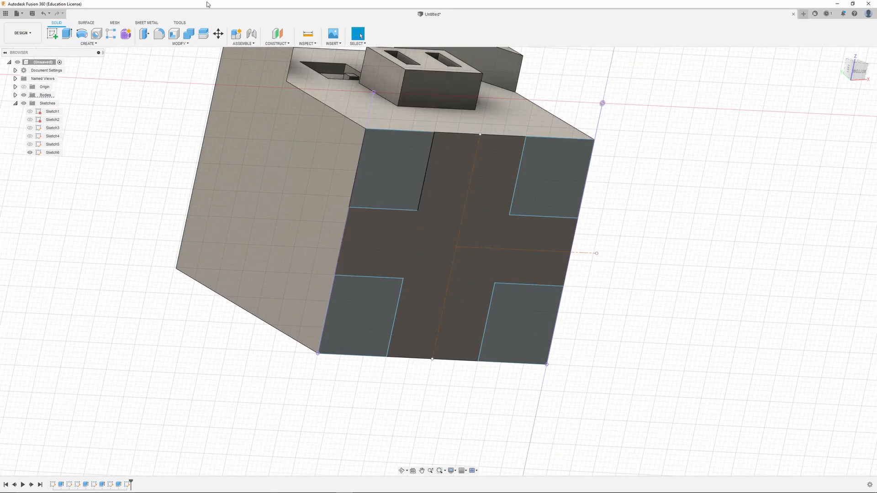
pyautogui.click(494, 188)
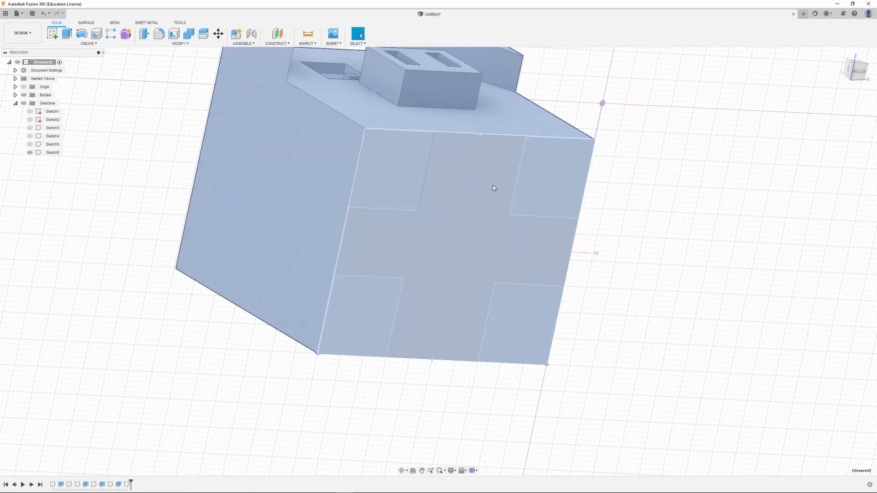
pyautogui.scroll(-2, 485, 212)
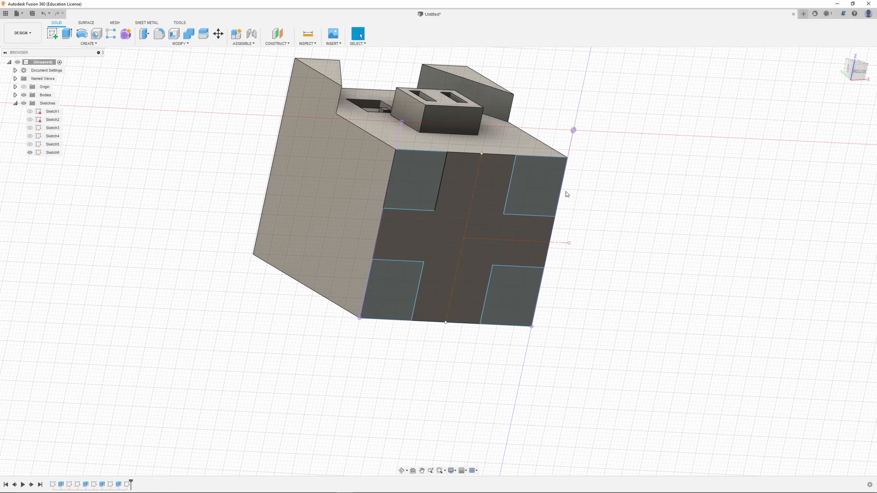
pyautogui.keyDown('shift'); pyautogui.moveTo(698, 174); pyautogui.dragTo(705, 201, button='middle'); pyautogui.keyUp('shift')
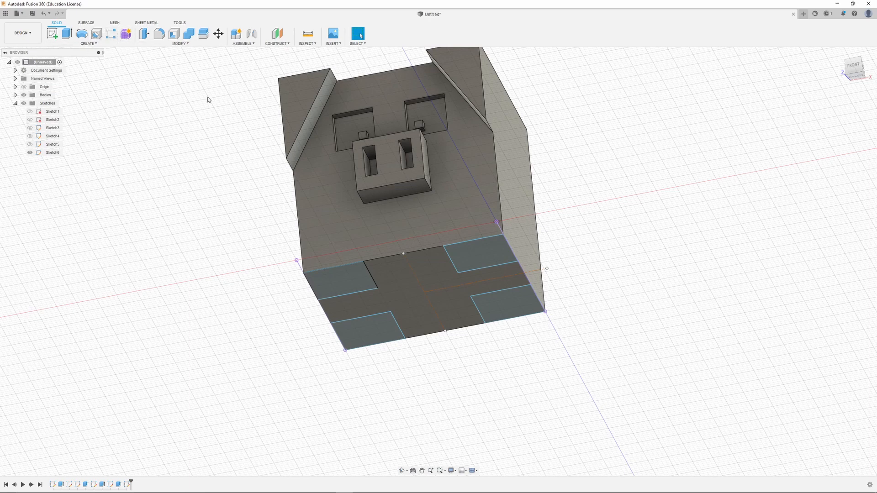
pyautogui.click(69, 41)
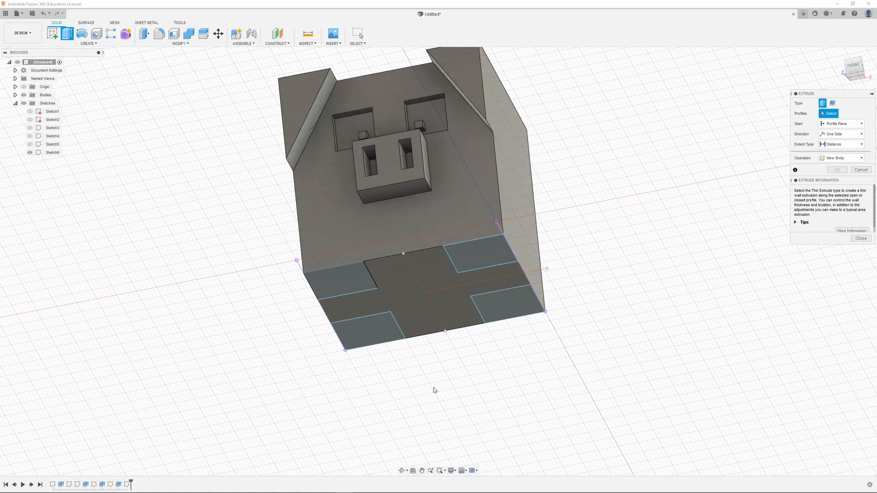
pyautogui.keyDown('shift'); pyautogui.moveTo(435, 390); pyautogui.dragTo(457, 378, button='middle'); pyautogui.keyUp('shift')
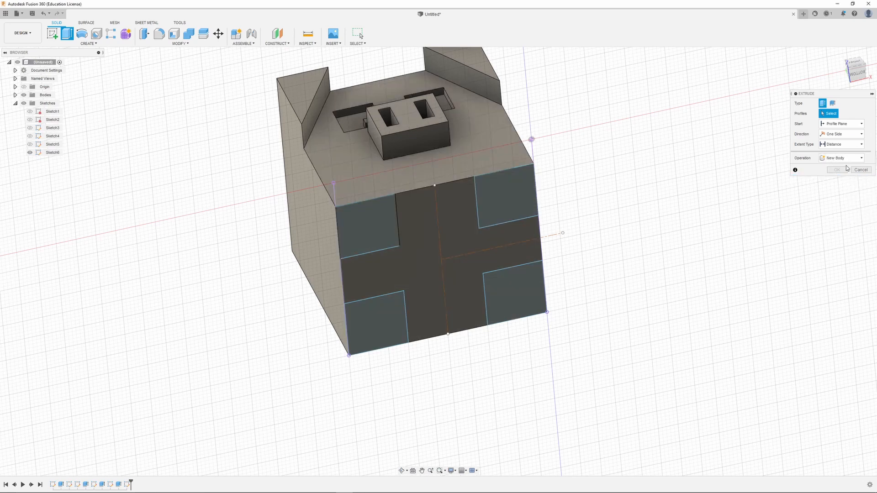
pyautogui.press('Escape')
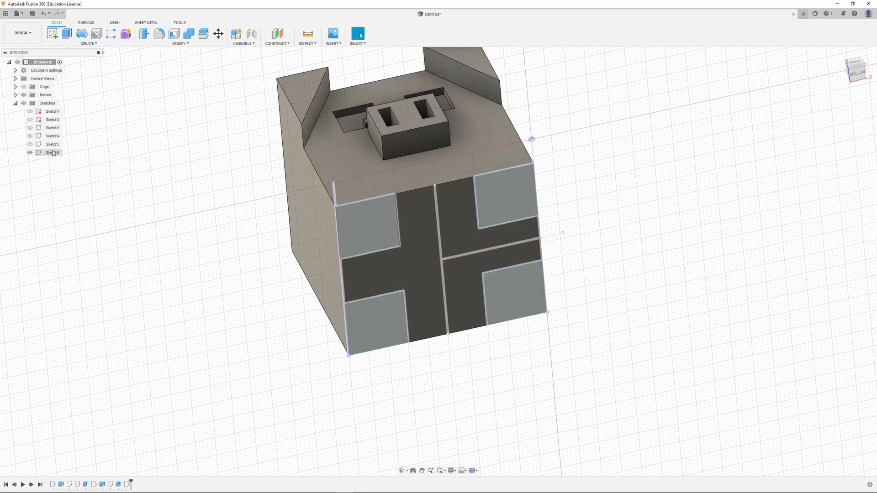
# Edit Sketch6 and draw lines closing the gaps between the corner squares along all four edges of the bottom face.
pyautogui.rightClick(50, 154)
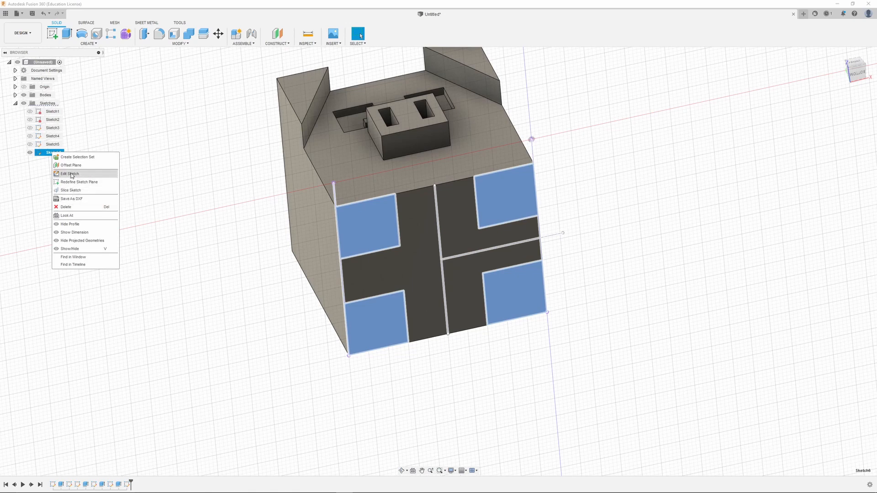
pyautogui.click(70, 174)
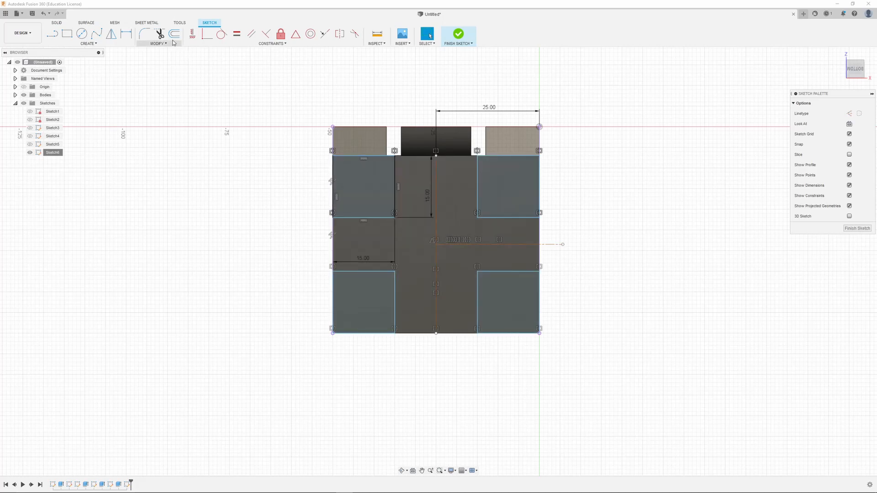
pyautogui.click(53, 37)
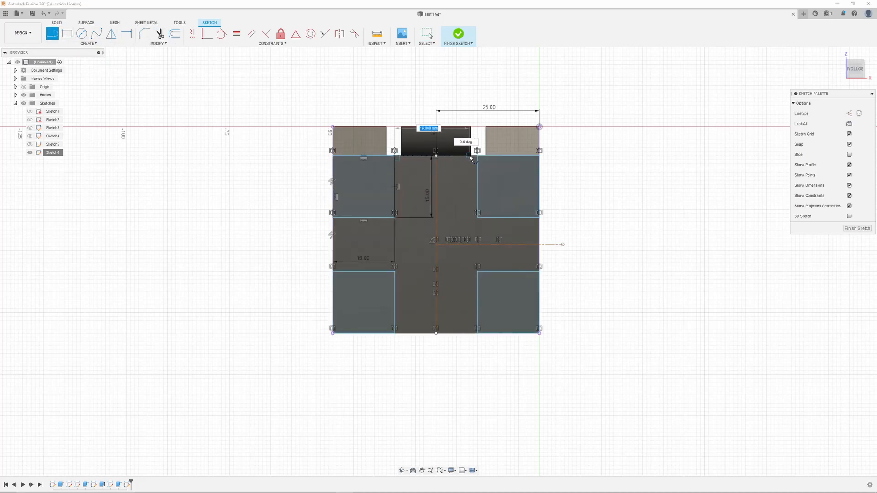
pyautogui.click(540, 217)
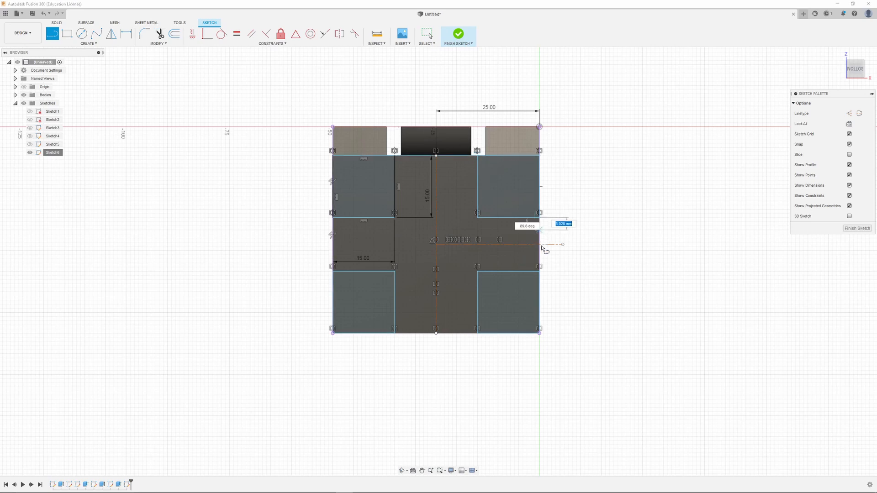
pyautogui.click(539, 271)
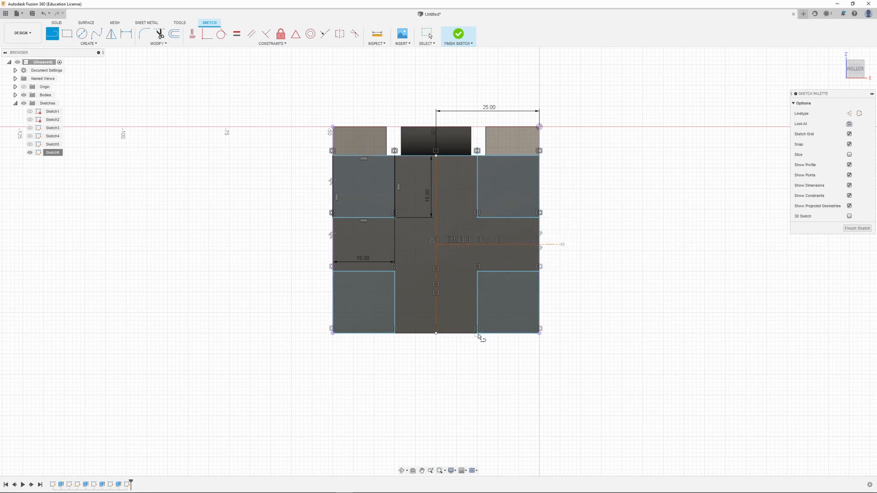
pyautogui.click(478, 334)
pyautogui.click(395, 334)
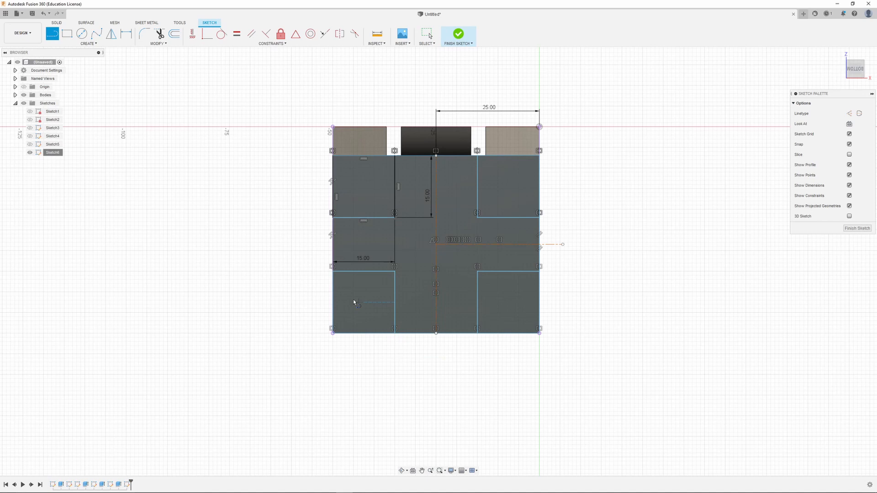
pyautogui.click(333, 271)
pyautogui.click(333, 218)
pyautogui.press('Escape')
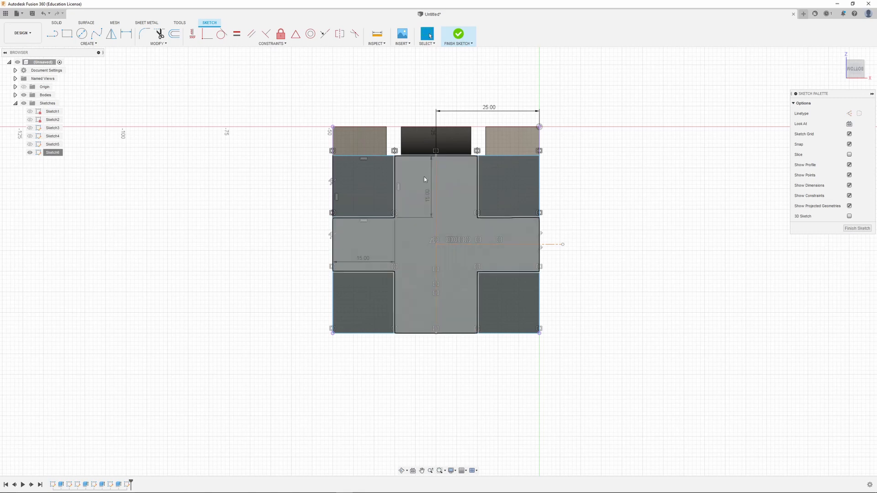
# Extrude the cross-shaped profile between the corner squares 8 mm into the body as a cut, leaving four legs.
pyautogui.moveTo(425, 170)
pyautogui.keyDown('shift'); pyautogui.mouseDown(button='middle')
pyautogui.moveTo(415, 169)
pyautogui.moveTo(447, 214)
pyautogui.mouseUp(button='middle'); pyautogui.keyUp('shift')
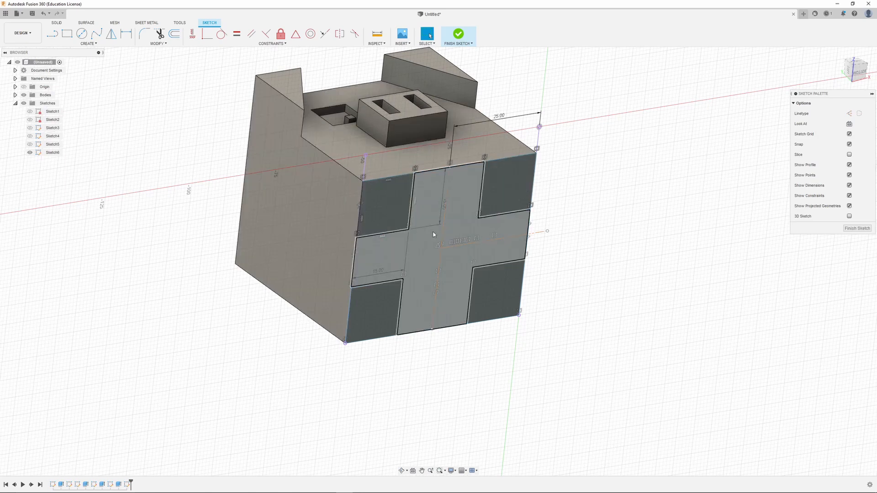
pyautogui.click(56, 23)
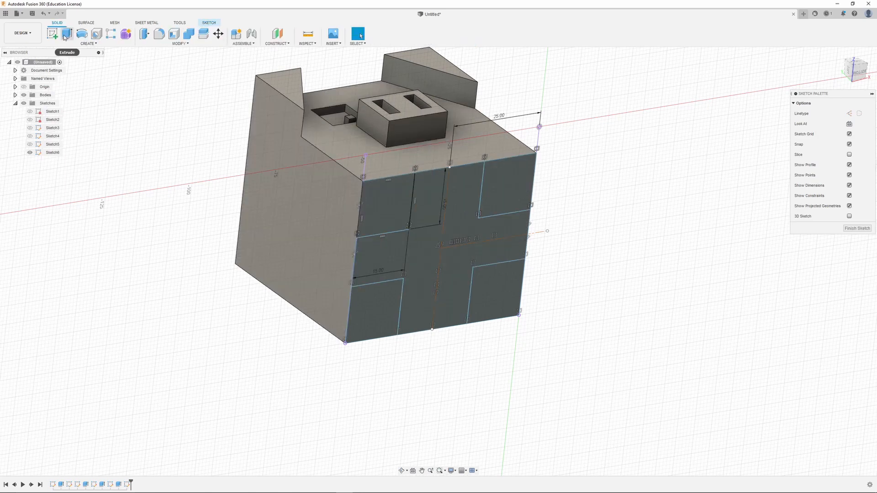
pyautogui.click(66, 34)
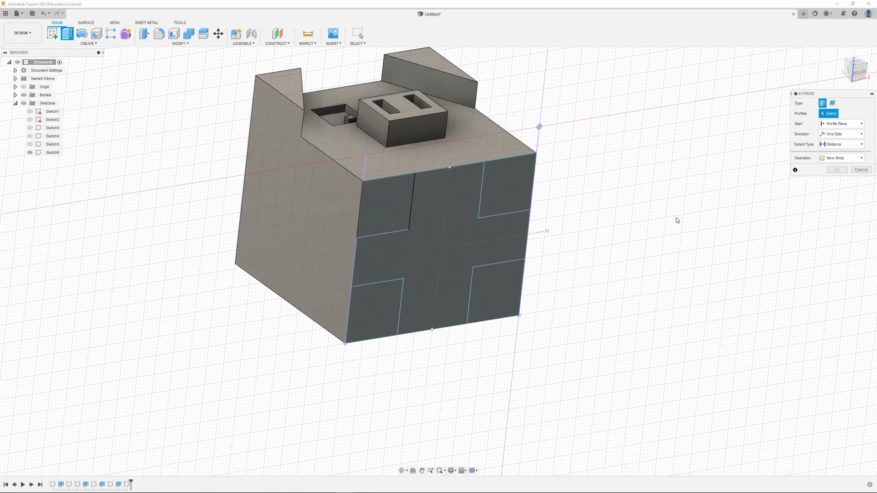
pyautogui.click(446, 249)
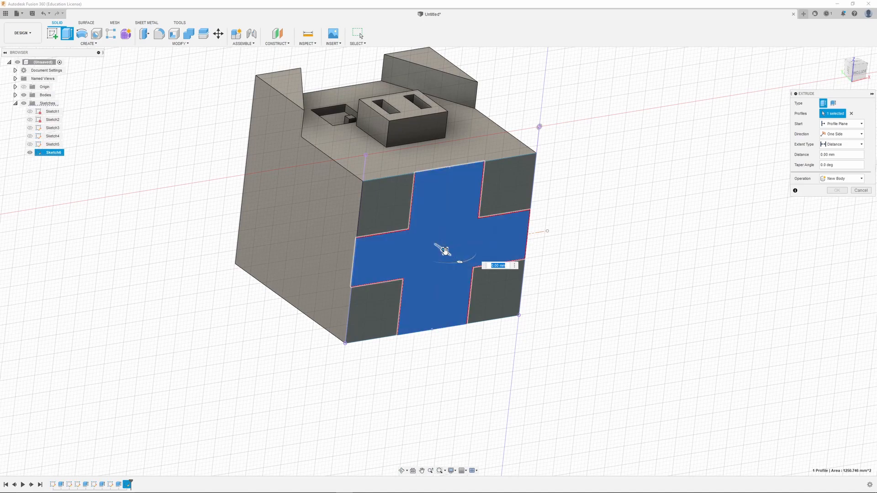
pyautogui.moveTo(444, 250); pyautogui.dragTo(435, 247)
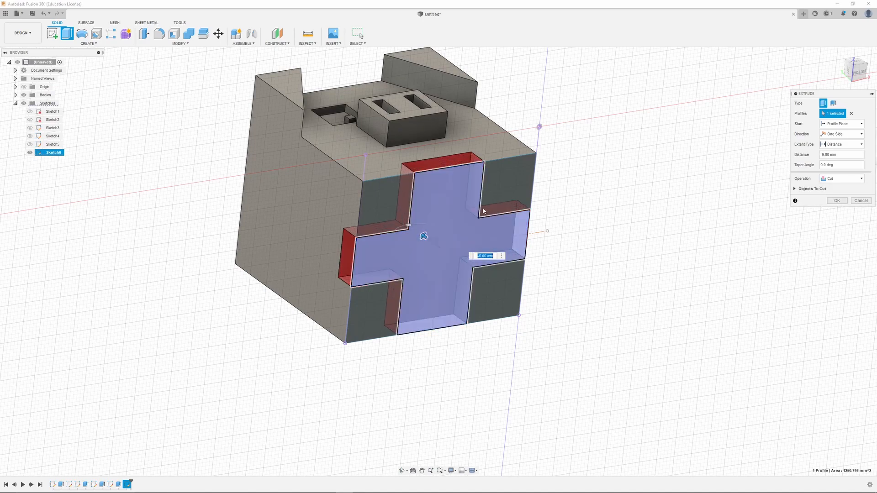
pyautogui.keyDown('shift'); pyautogui.moveTo(431, 245); pyautogui.dragTo(504, 208, button='middle'); pyautogui.keyUp('shift')
pyautogui.moveTo(412, 264); pyautogui.dragTo(410, 256)
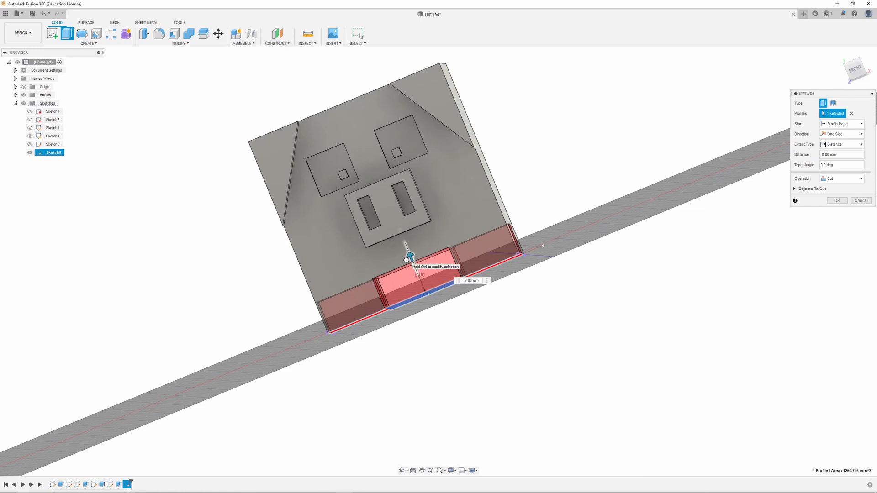
pyautogui.moveTo(402, 257); pyautogui.dragTo(403, 257)
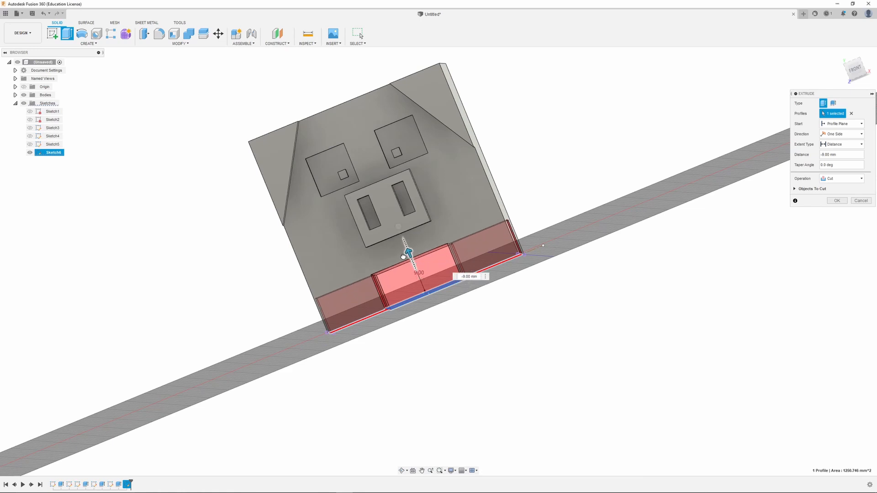
pyautogui.keyDown('shift'); pyautogui.moveTo(500, 317); pyautogui.dragTo(463, 285, button='middle'); pyautogui.keyUp('shift')
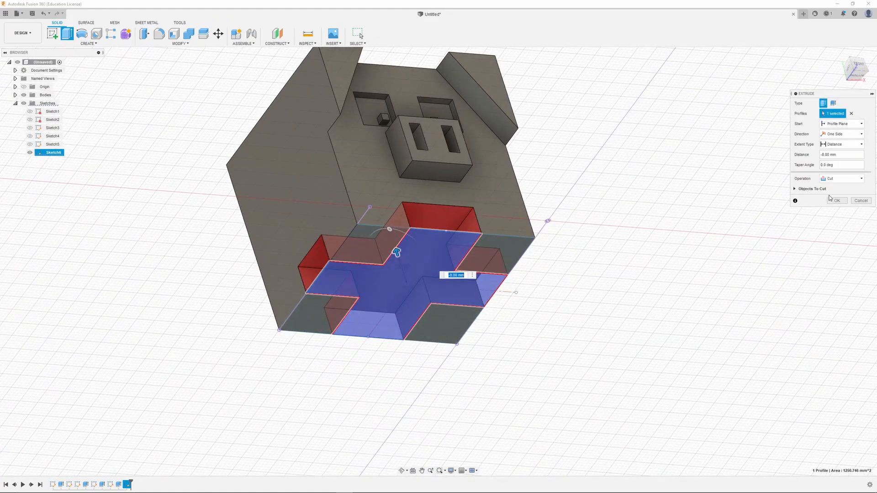
pyautogui.click(836, 201)
pyautogui.moveTo(684, 119)
pyautogui.keyDown('shift'); pyautogui.mouseDown(button='middle')
pyautogui.moveTo(670, 143)
pyautogui.moveTo(631, 163)
pyautogui.moveTo(695, 142)
pyautogui.mouseUp(button='middle'); pyautogui.keyUp('shift')
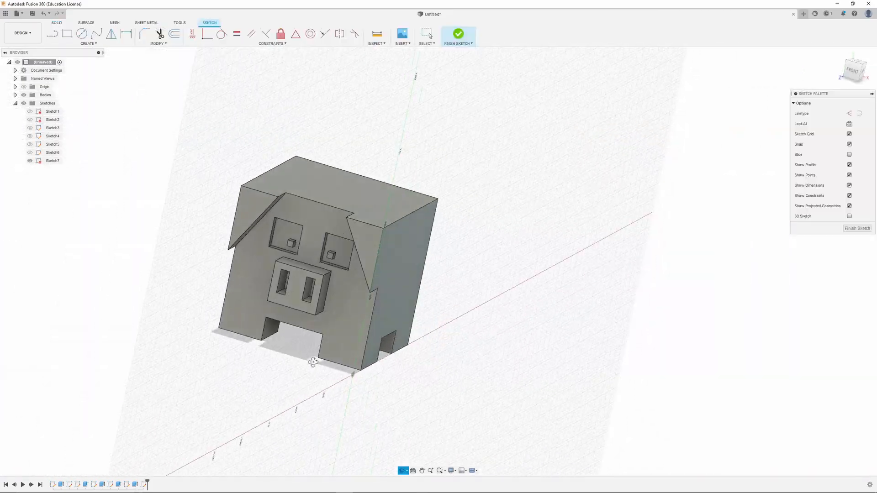
pyautogui.keyDown('shift'); pyautogui.moveTo(313, 362); pyautogui.dragTo(402, 347, button='middle'); pyautogui.keyUp('shift')
pyautogui.click(855, 73)
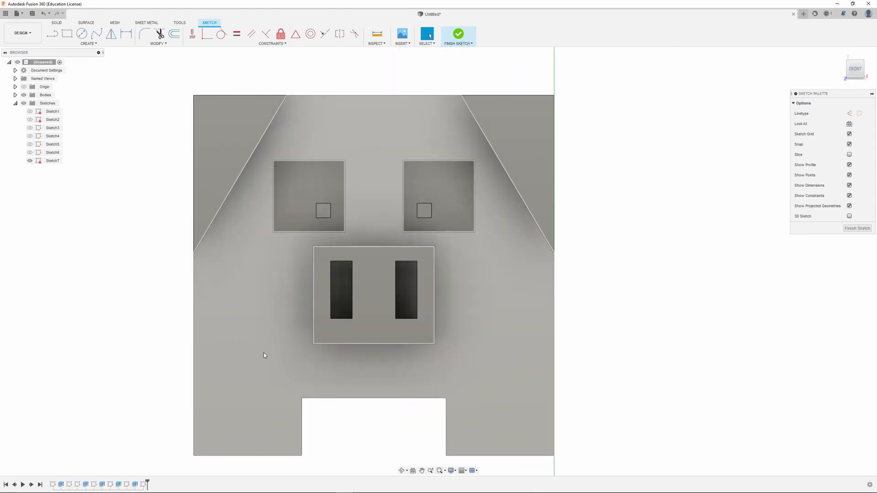
pyautogui.keyDown('shift'); pyautogui.moveTo(208, 291); pyautogui.dragTo(437, 271, button='middle'); pyautogui.keyUp('shift')
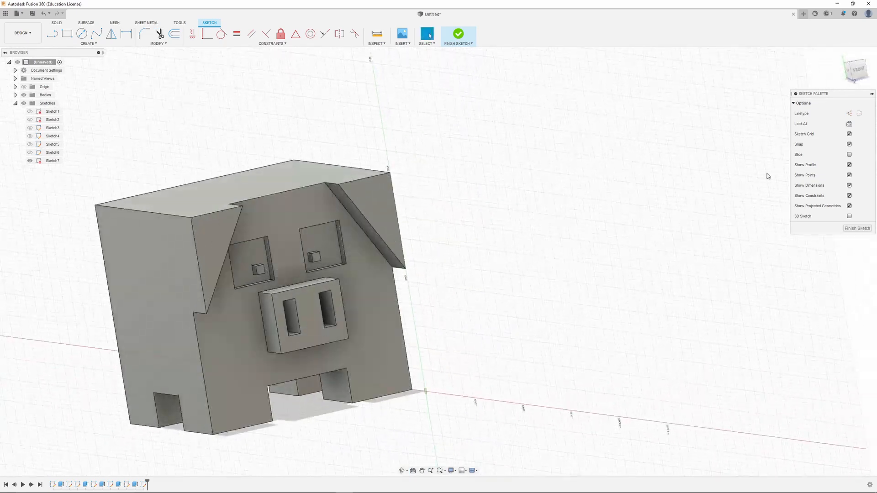